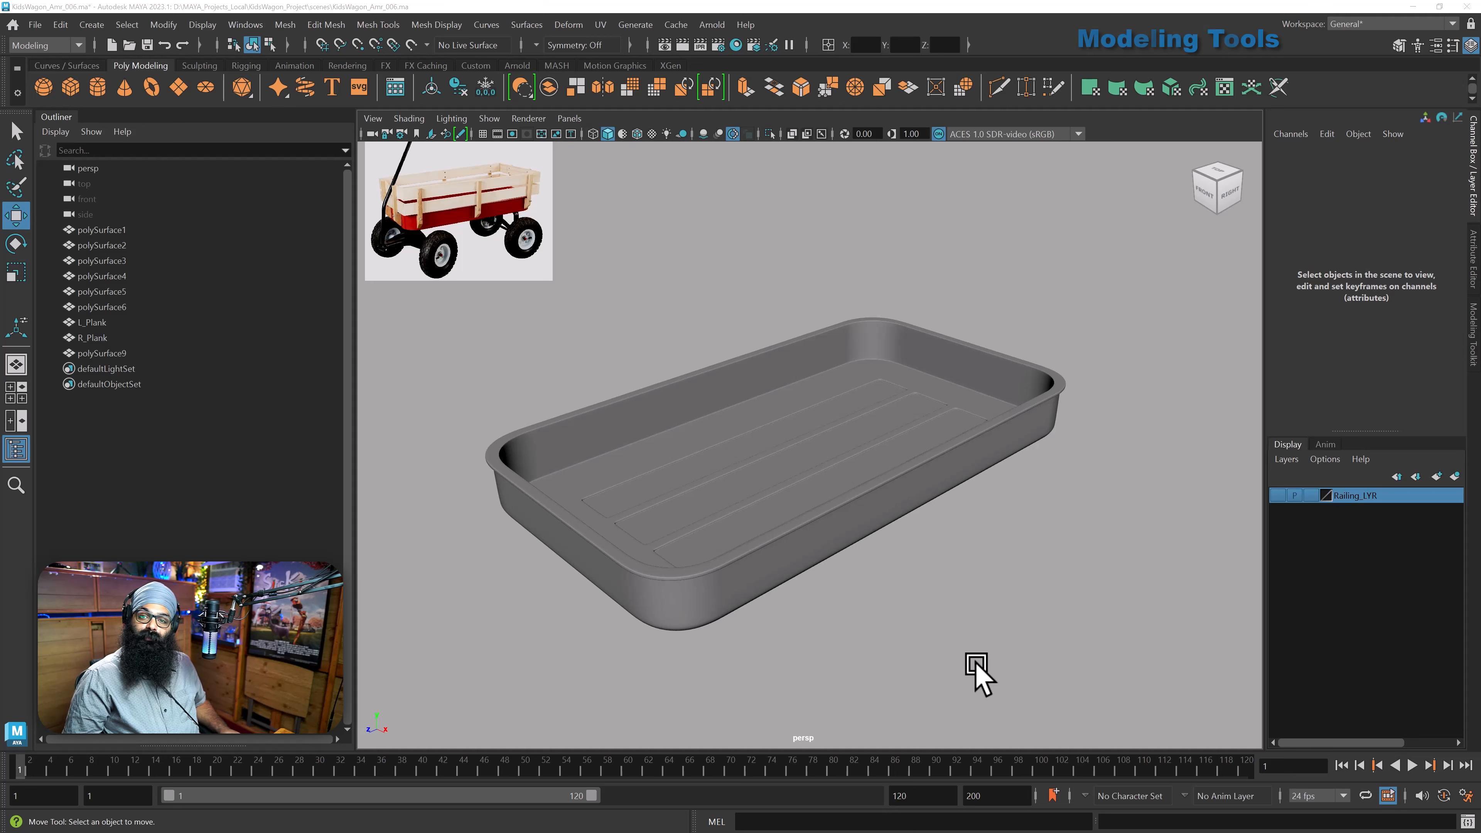
- Make the Railing_LYR layer visible above the wagon tray
alt+drag(976, 665, 985, 645)
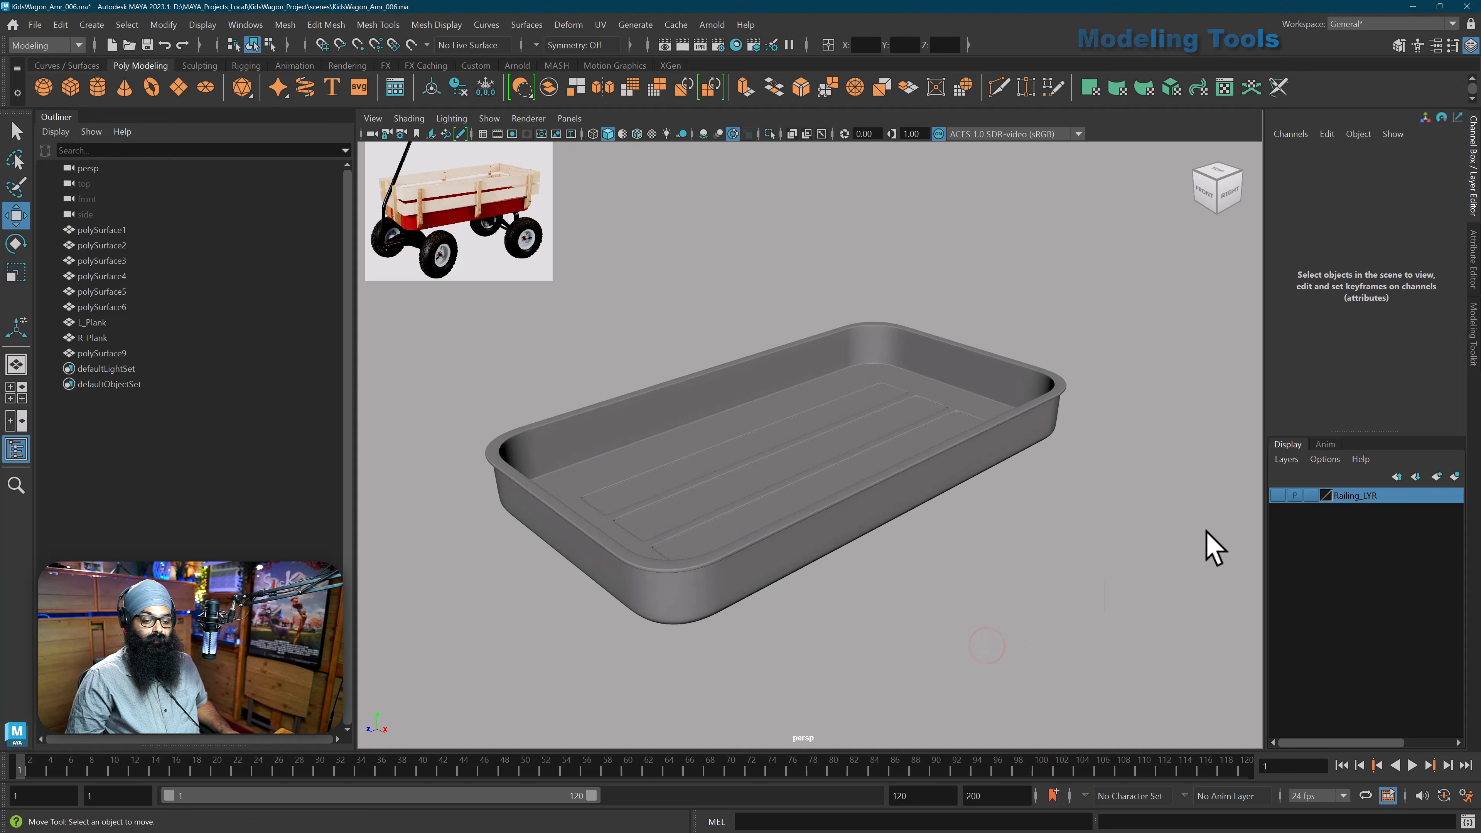
click(1276, 495)
alt+drag(1201, 513, 901, 517)
alt+drag(784, 433, 708, 452)
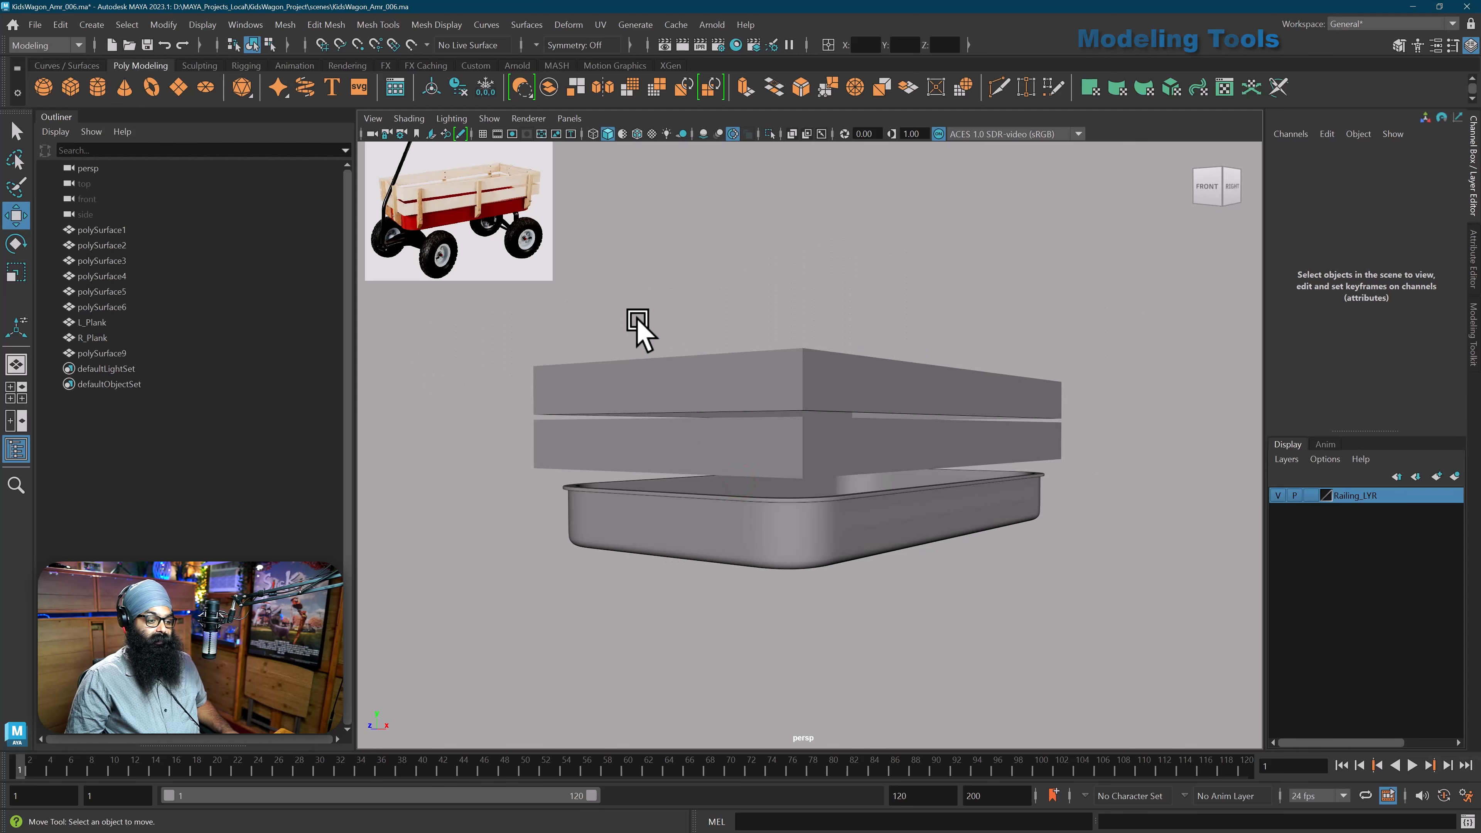
- Preview all the railing planks in smooth mode and return them to unsmoothed display
drag(637, 321, 886, 479)
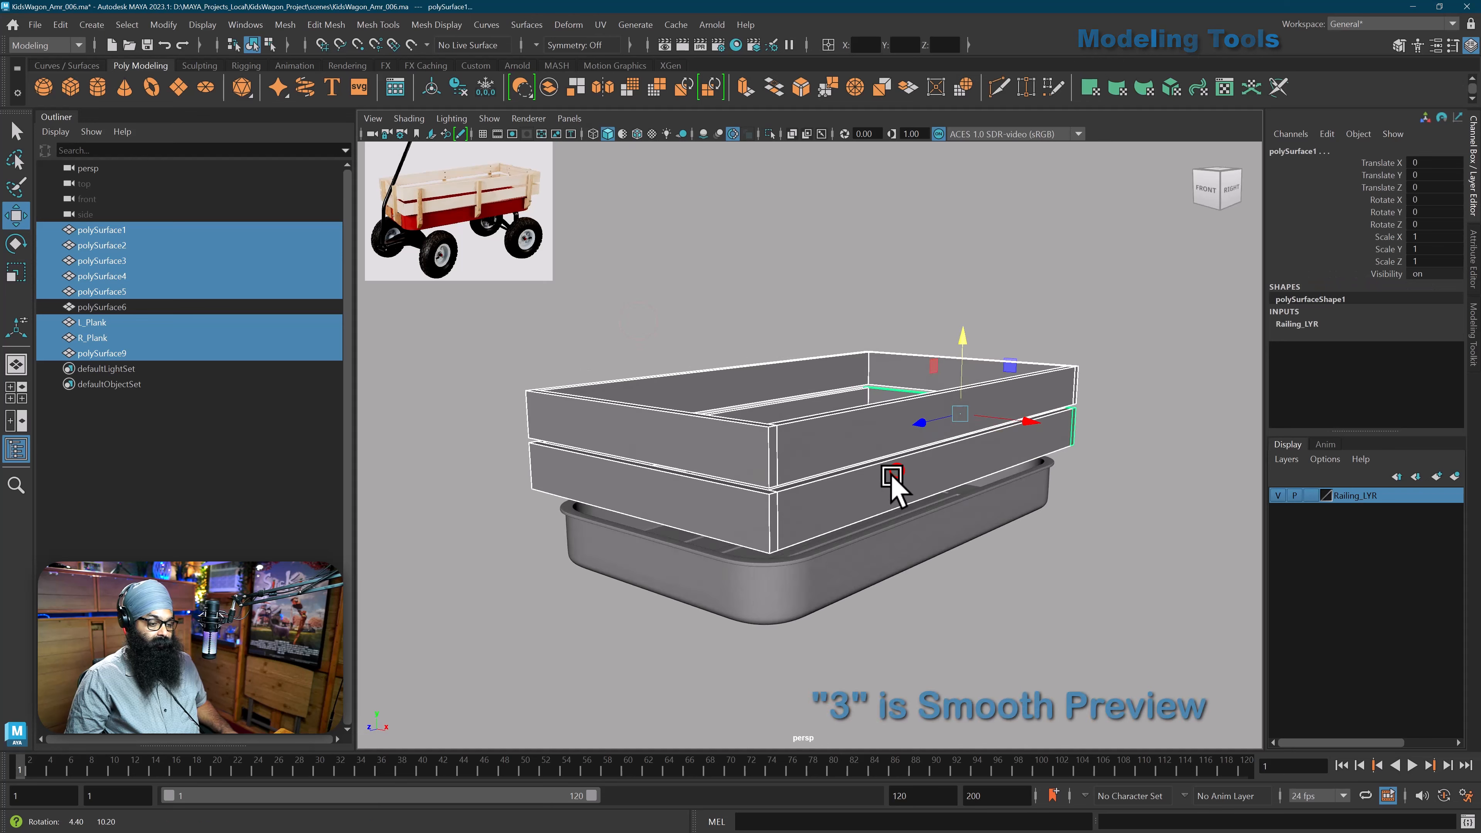
key(3)
click(1004, 681)
alt+drag(991, 665, 929, 648)
alt+drag(799, 551, 798, 547)
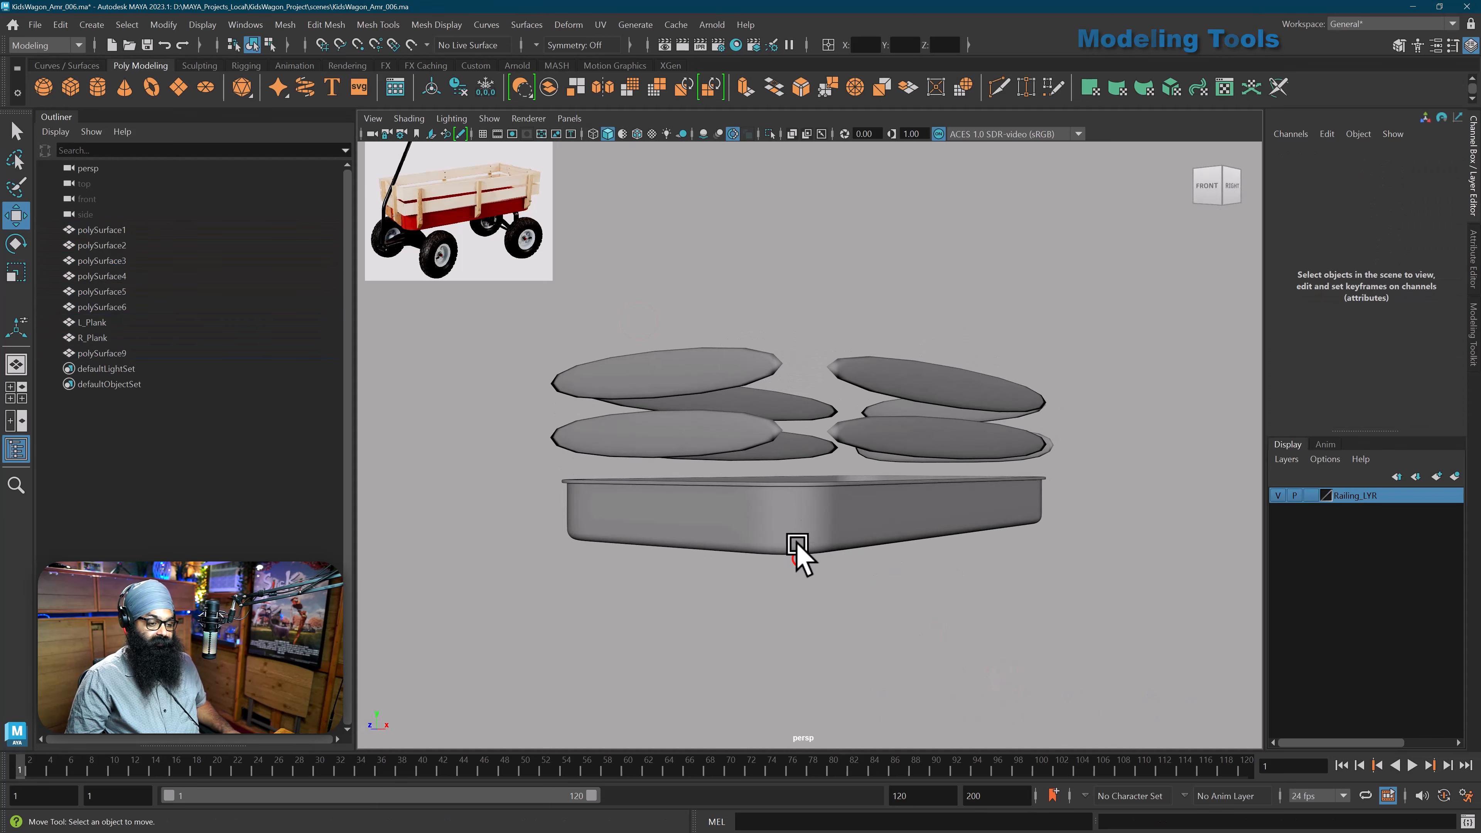
drag(649, 279, 915, 461)
alt+drag(916, 461, 879, 506)
key(1)
click(921, 599)
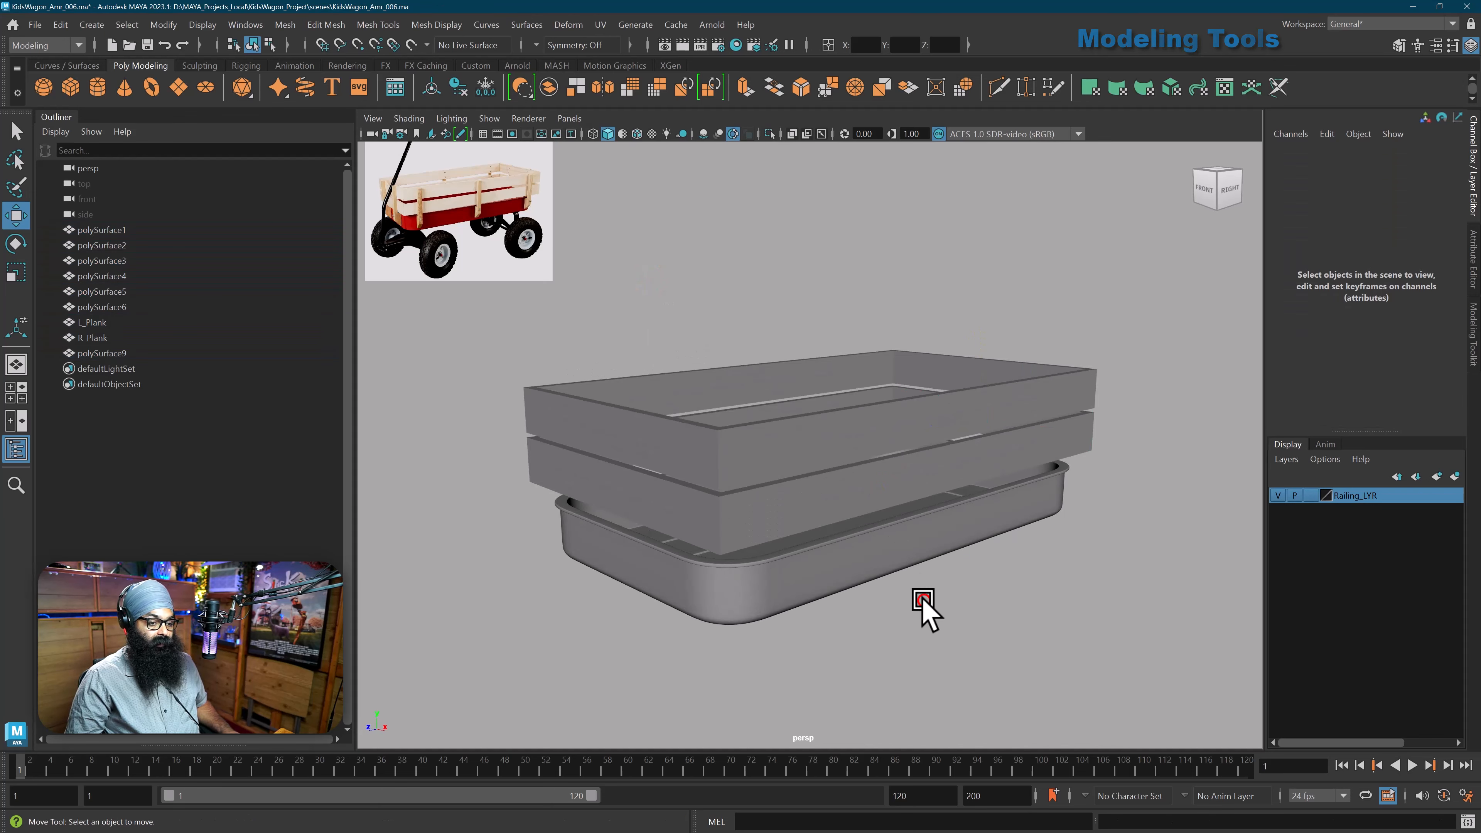
- Select L_Plank, the upper long side plank, and reset the Bevel options to their default settings
alt+middle_drag(903, 596, 922, 599)
scroll(921, 597, up, 1)
alt+drag(853, 489, 796, 464)
alt+middle_drag(775, 471, 803, 470)
click(798, 475)
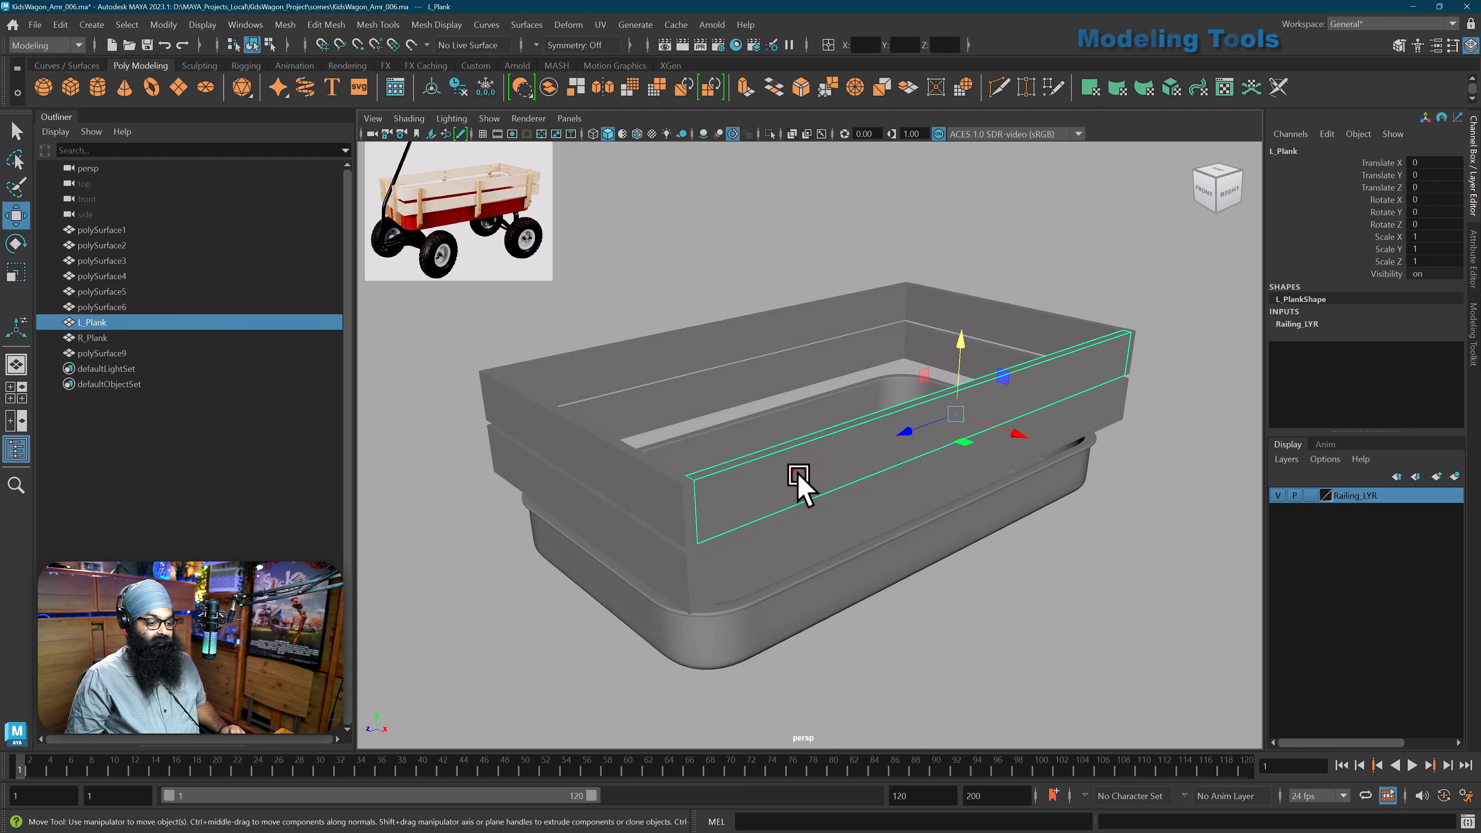
click(341, 27)
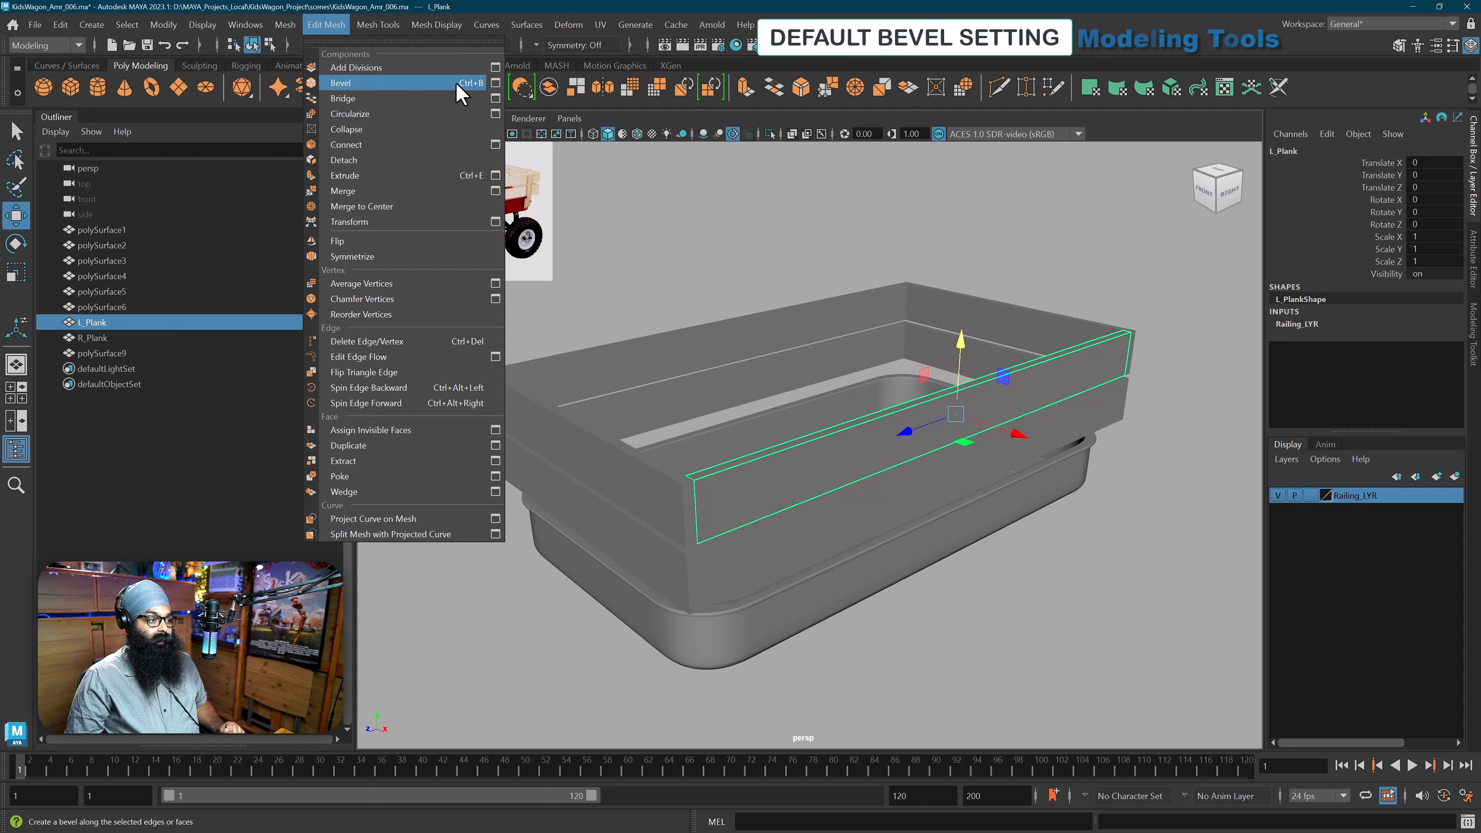
click(495, 83)
drag(807, 170, 806, 170)
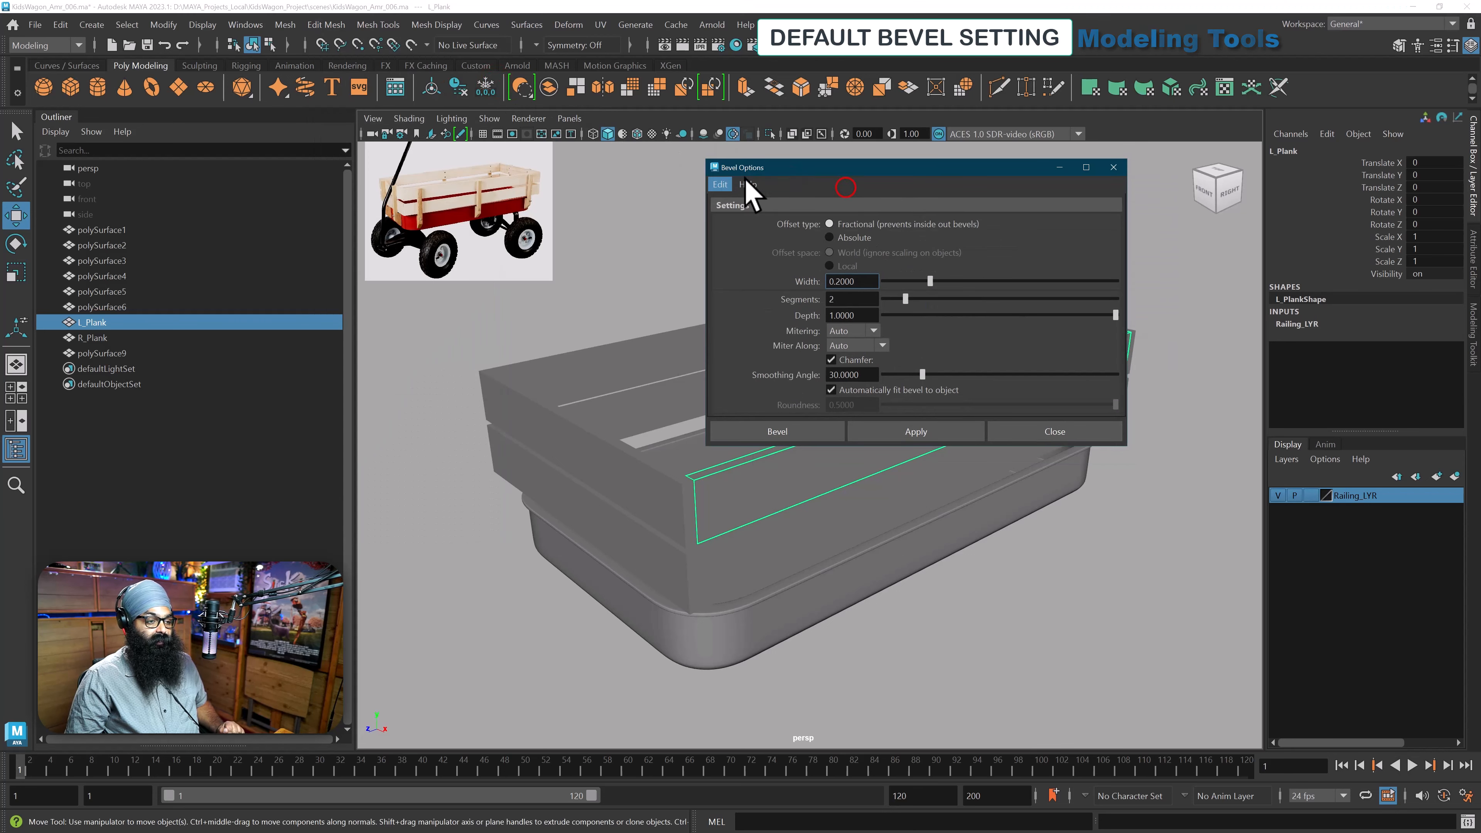
click(720, 184)
click(748, 213)
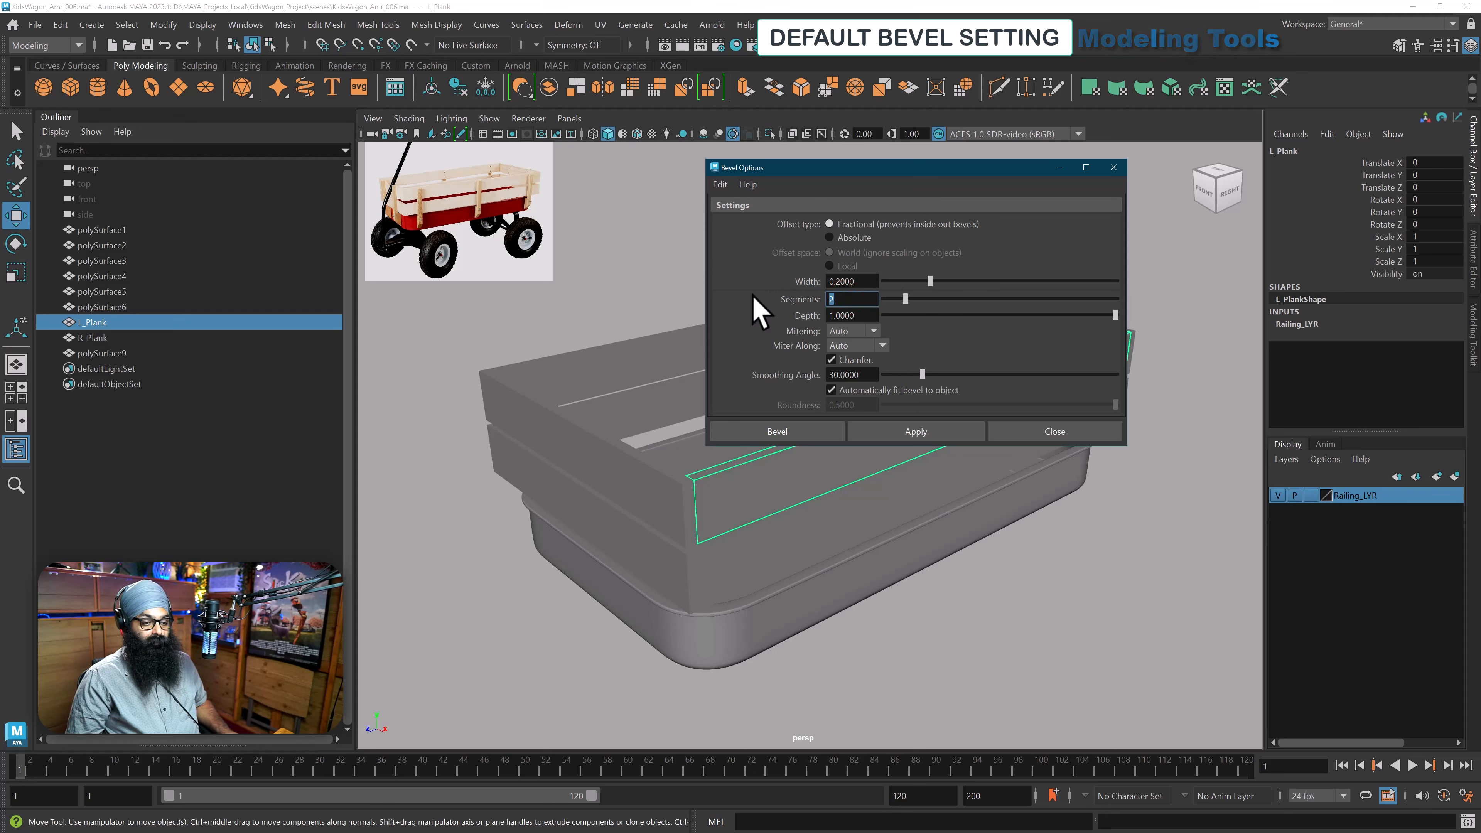
- Bevel L_Plank with a fractional width of 0.2 and 2 segments
click(920, 433)
scroll(700, 545, up, 6)
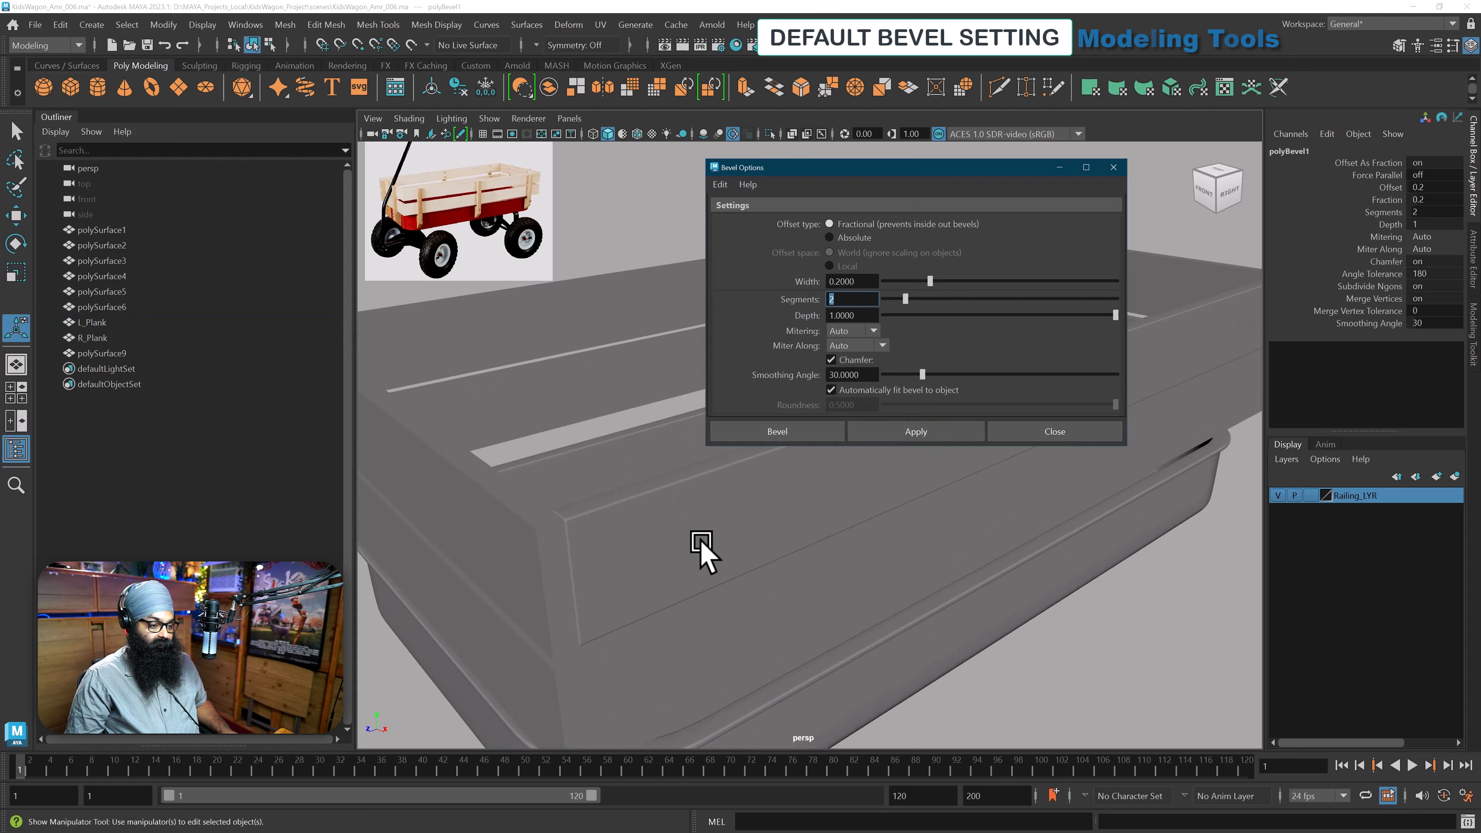
scroll(700, 546, up, 3)
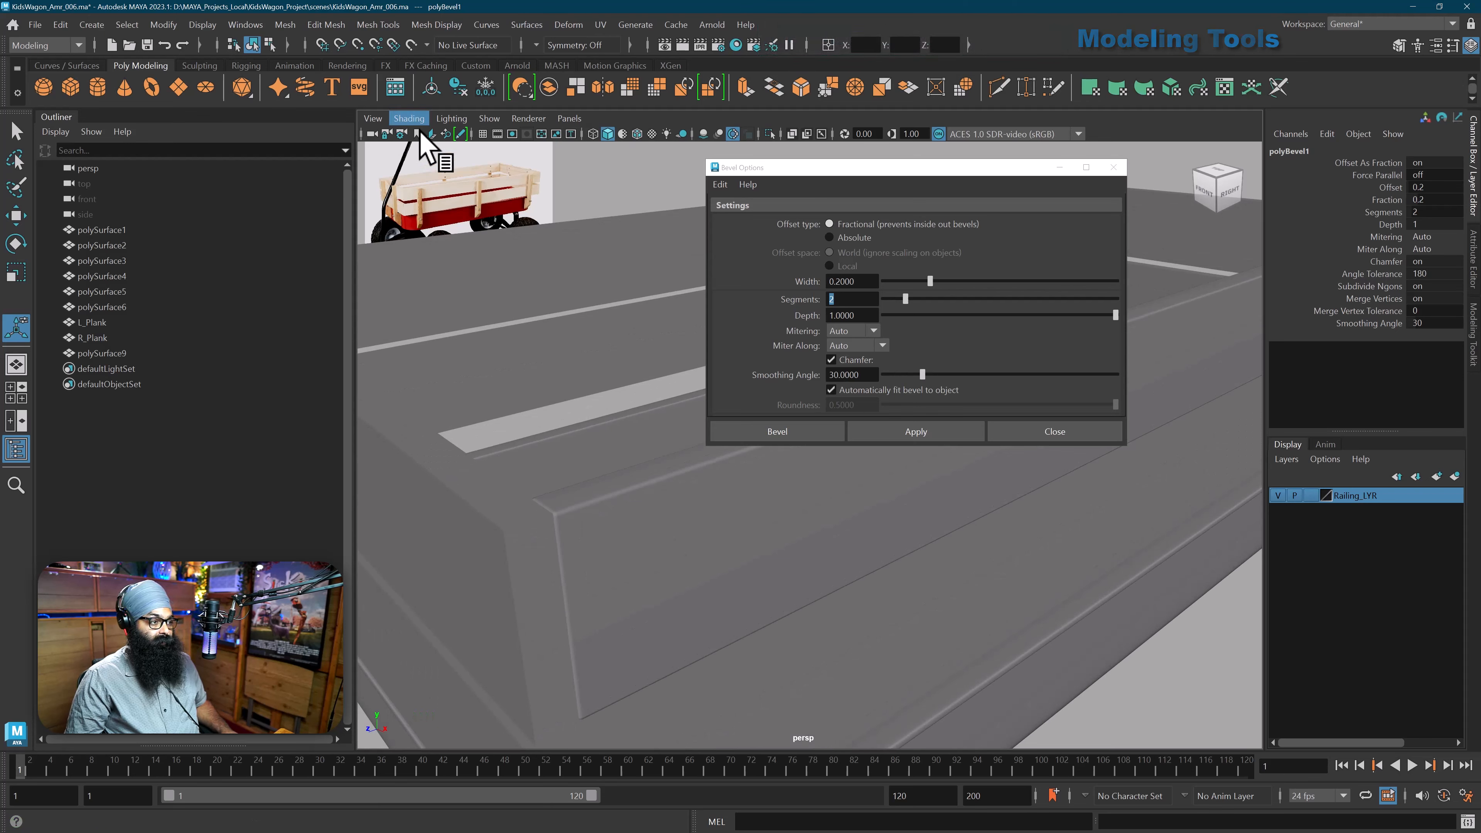
- Display wireframe on shaded to check the beveled edges, and close the Bevel options
click(409, 118)
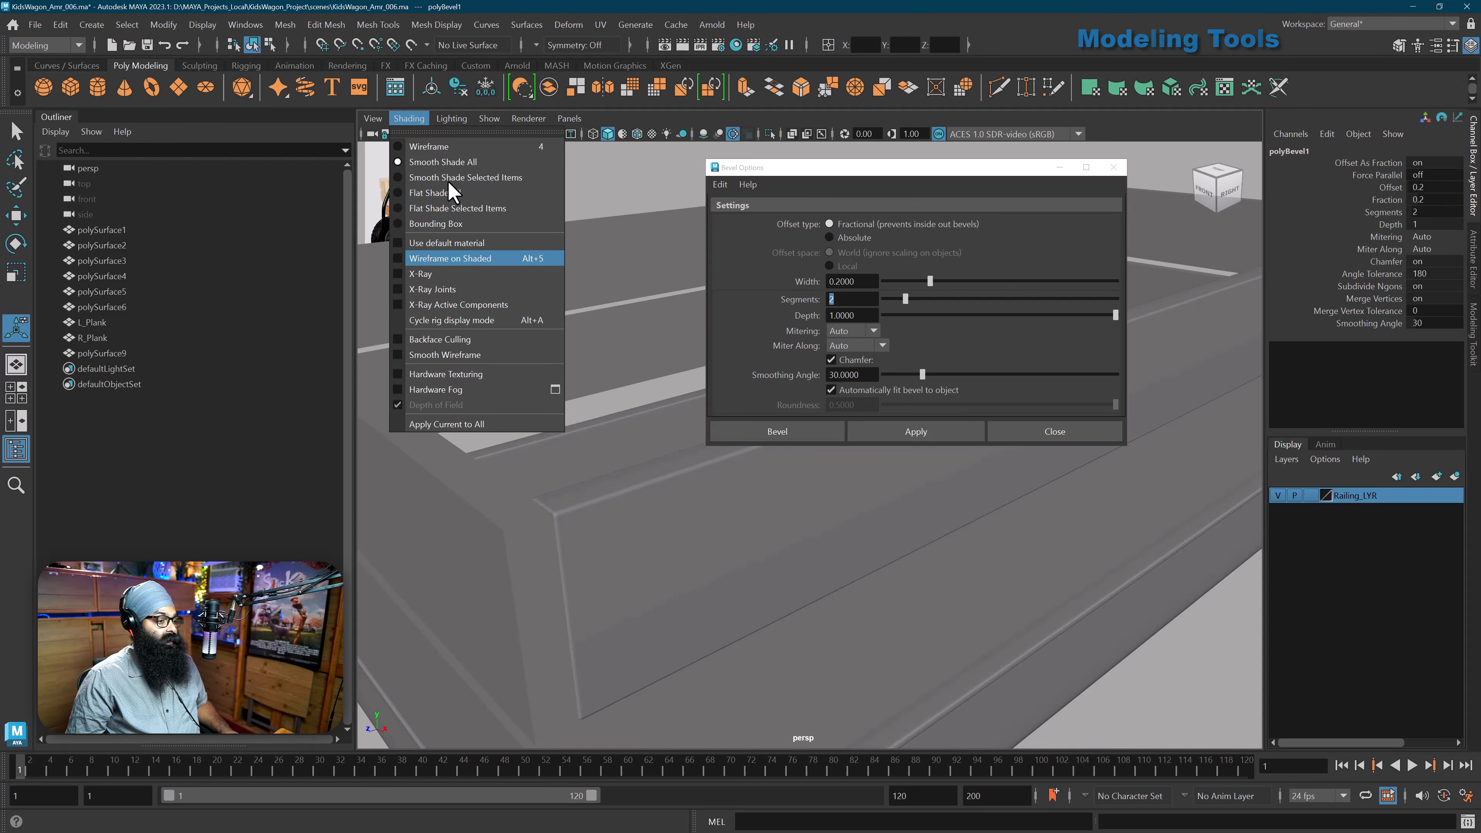
click(496, 265)
scroll(495, 263, up, 5)
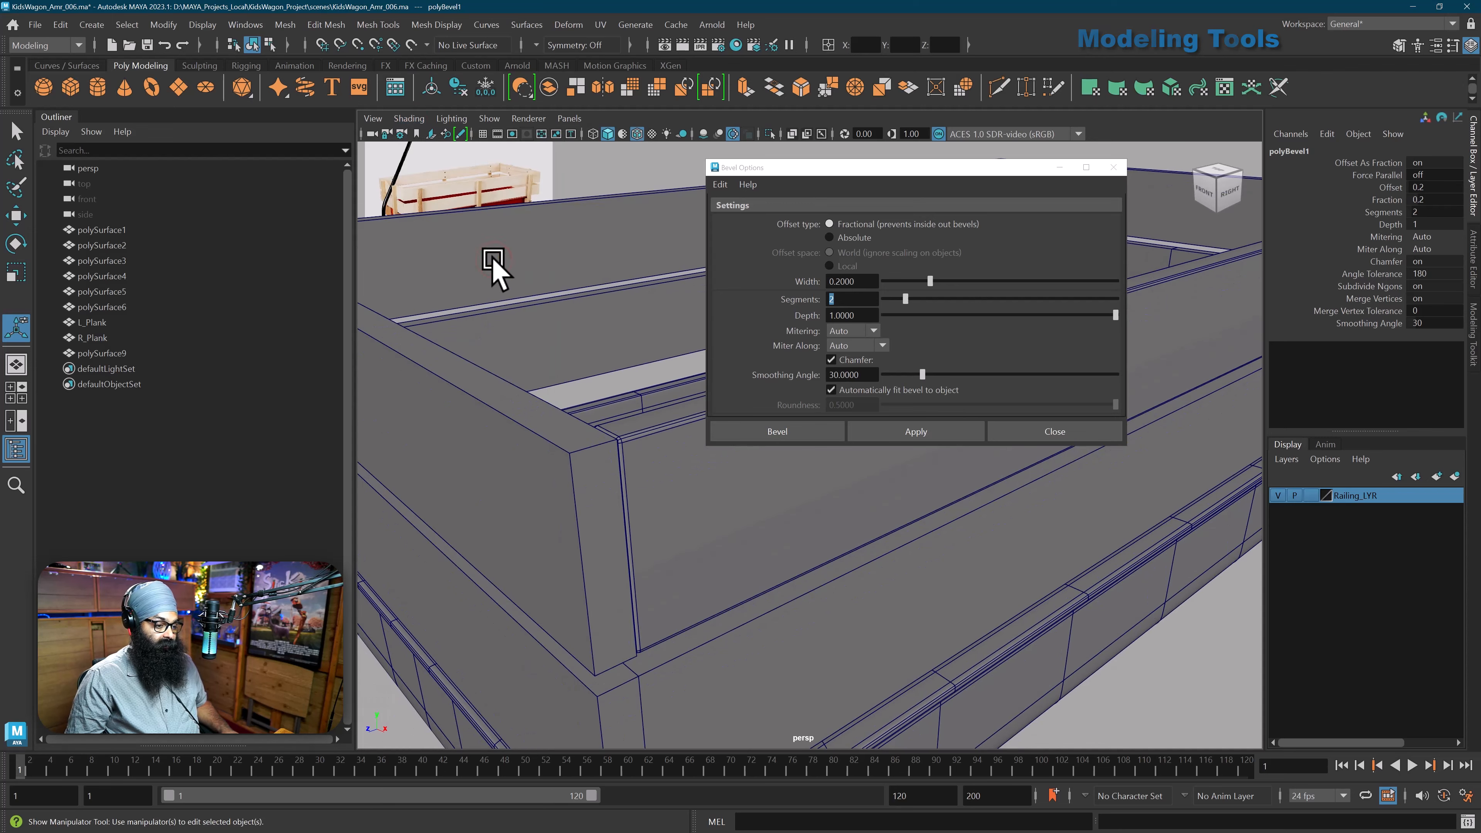
scroll(493, 265, down, 1)
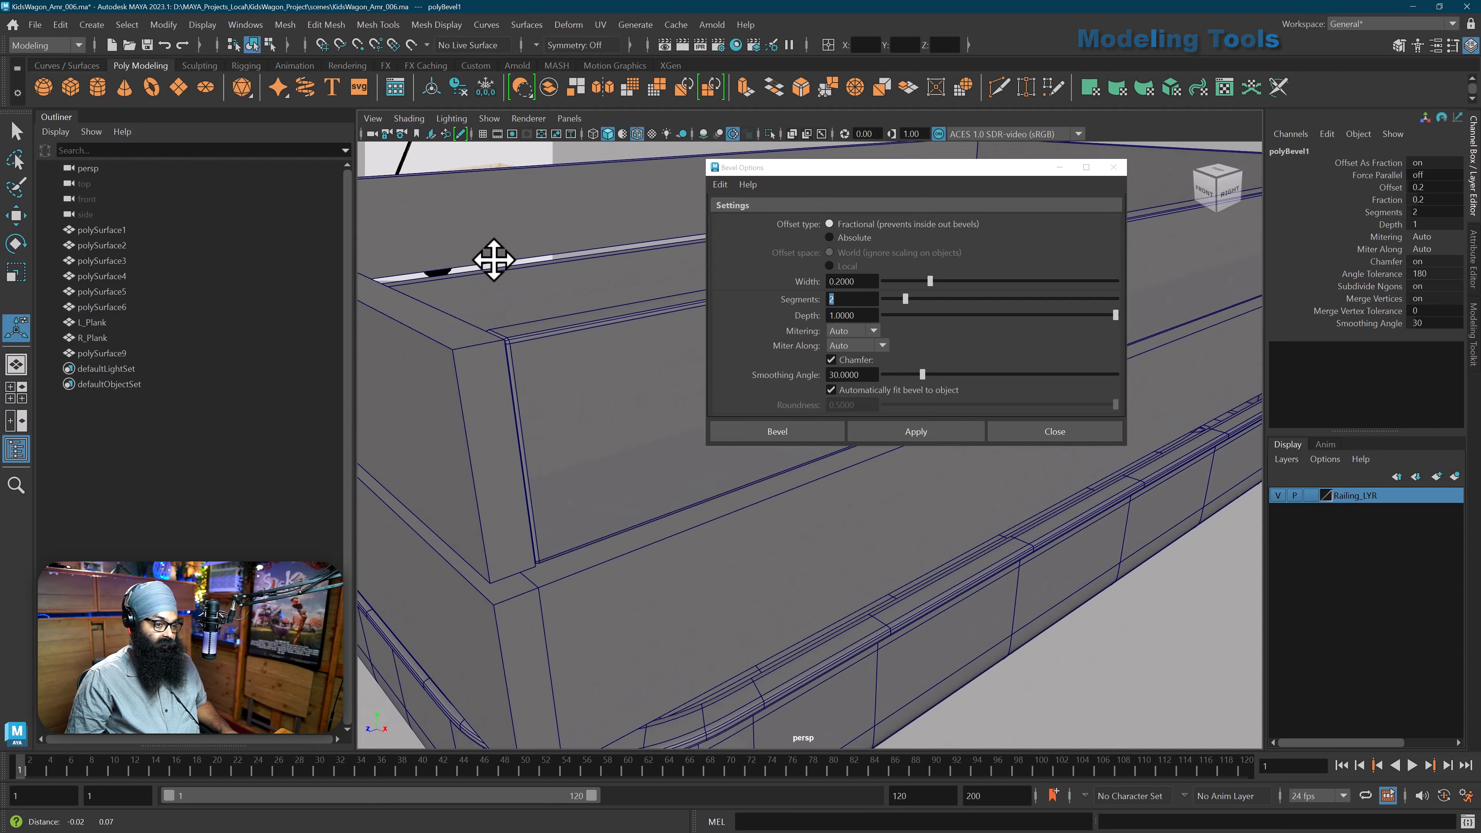
scroll(493, 266, down, 4)
click(1031, 435)
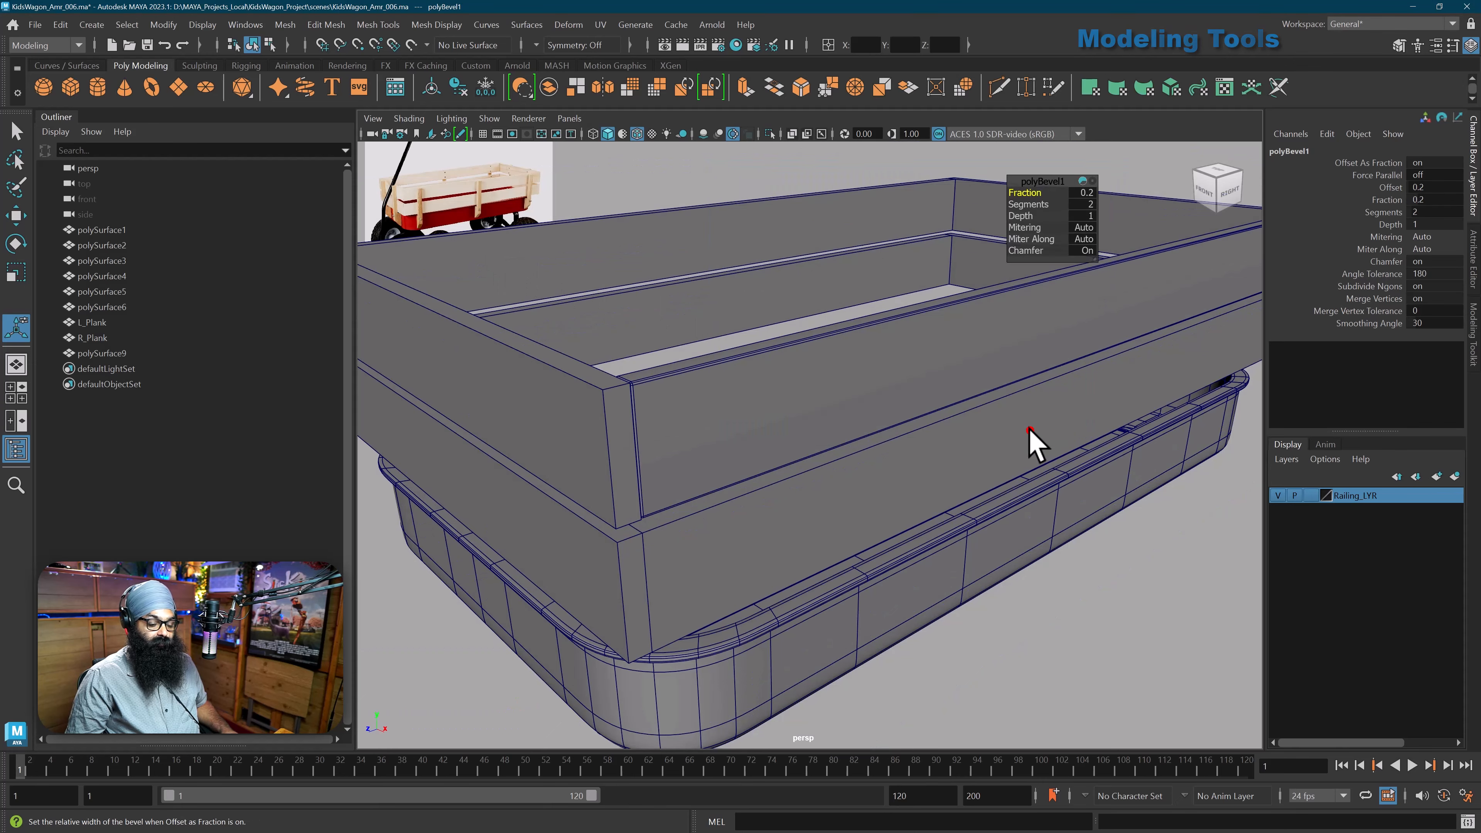
- Turn on smooth preview for the beveled L_Plank
alt+middle_drag(1031, 440, 909, 432)
click(816, 429)
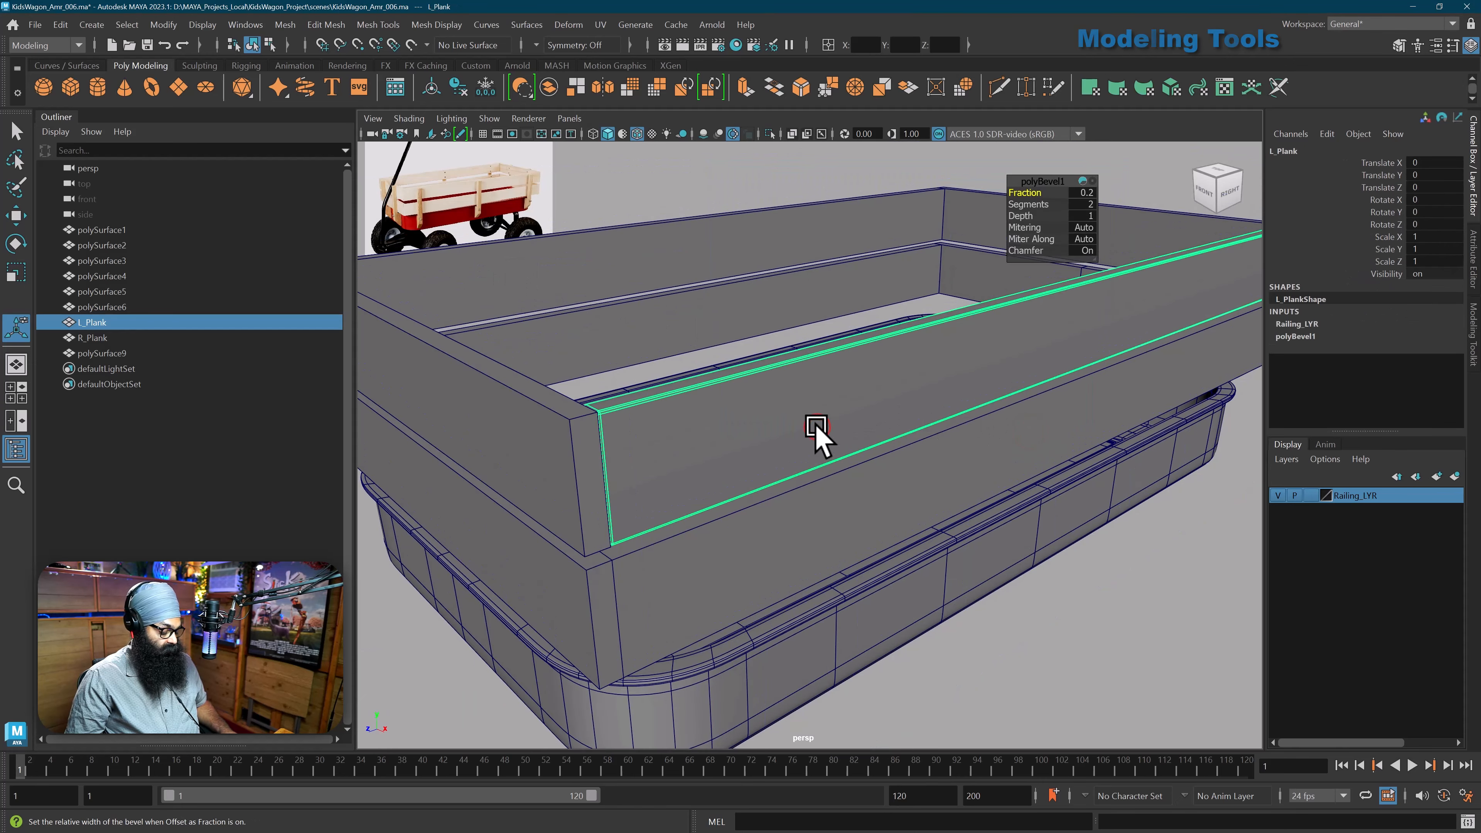
key(3)
scroll(816, 425, down, 5)
alt+drag(843, 440, 837, 434)
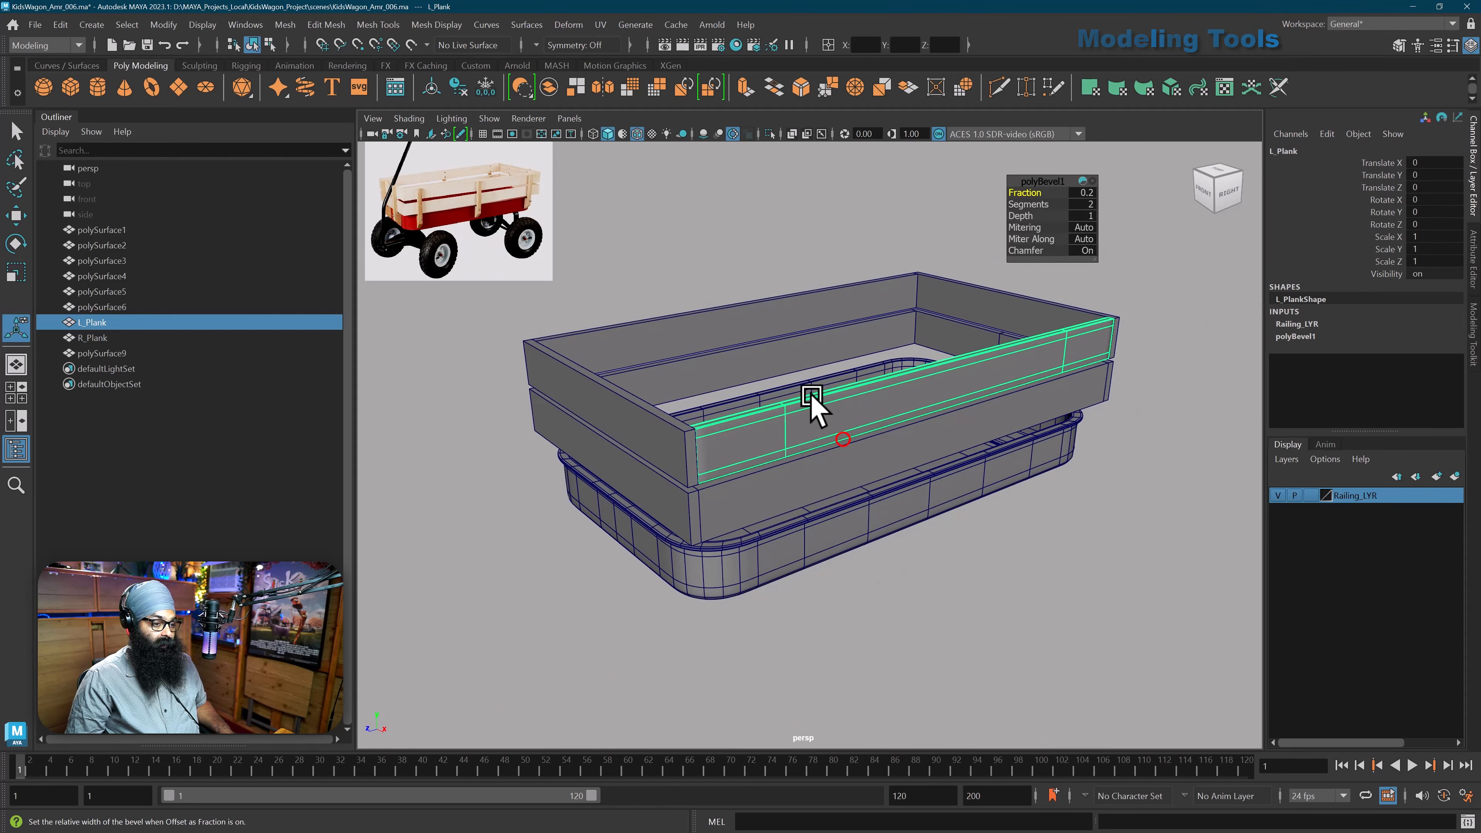
- Preview the unbeveled R_Plank in smooth mode for comparison and return it to unsmoothed display
click(767, 325)
key(3)
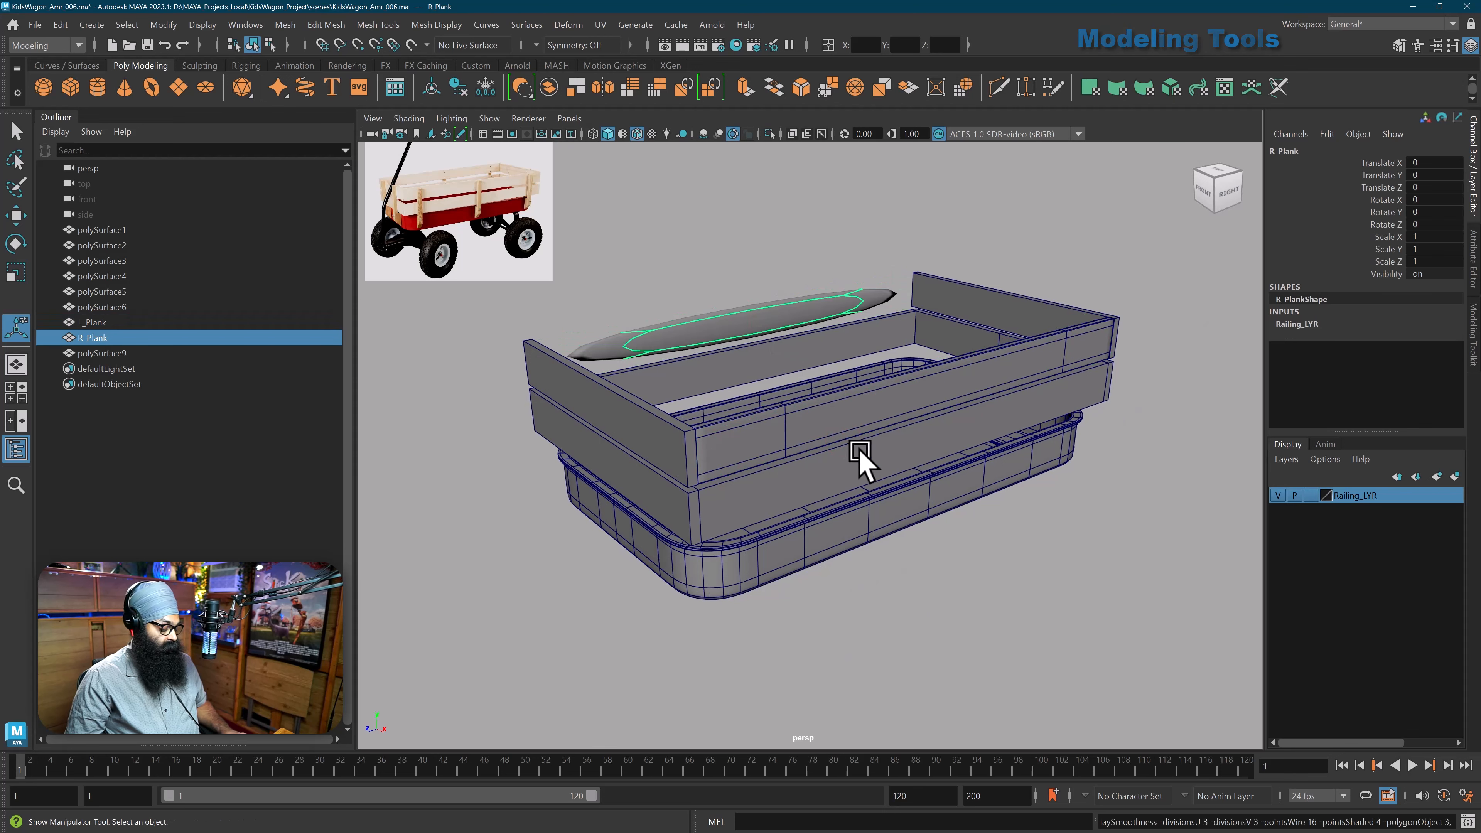
key(1)
click(991, 635)
scroll(851, 549, up, 2)
alt+drag(851, 544, 861, 543)
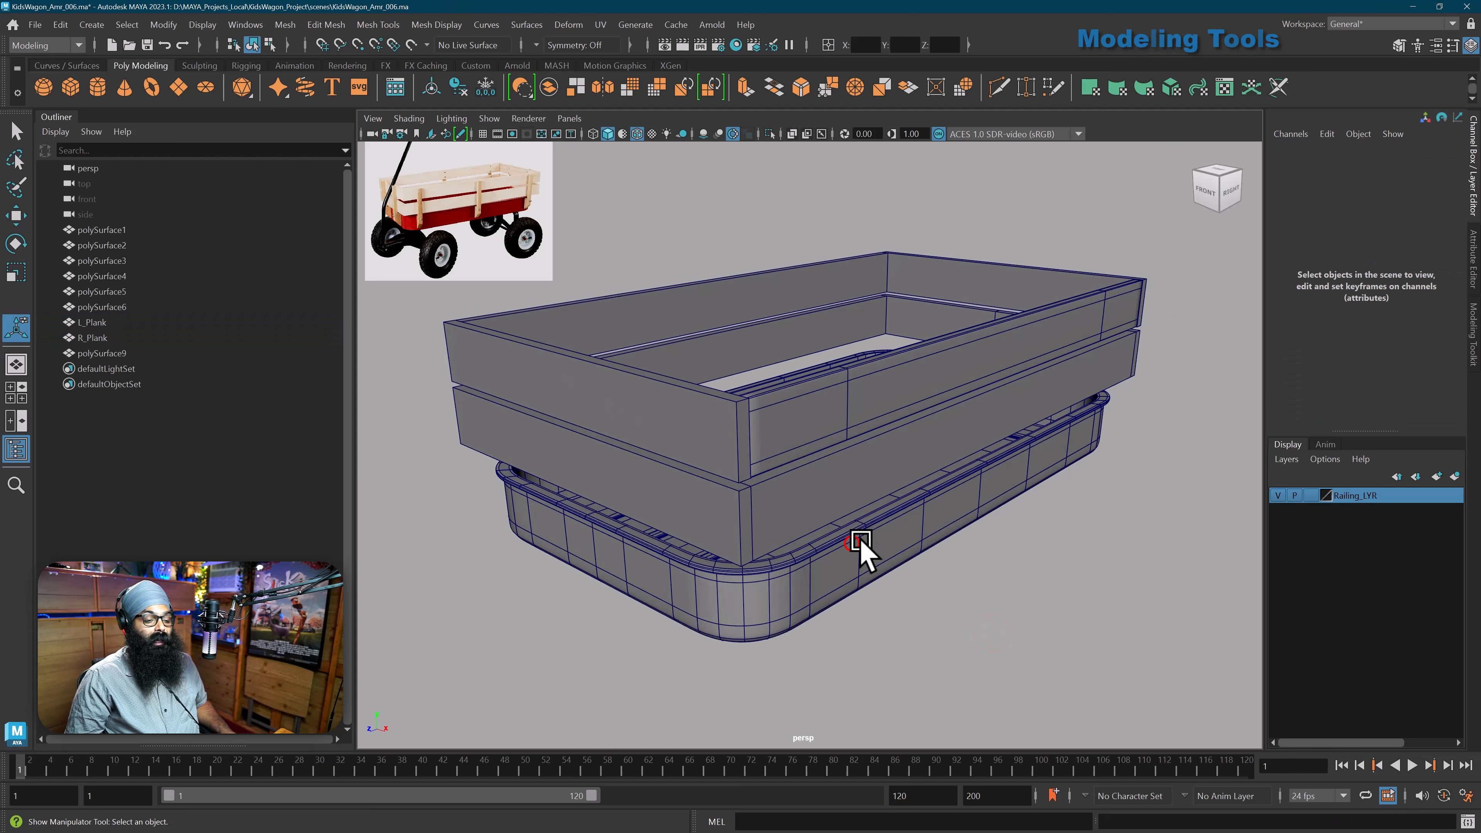
alt+middle_drag(899, 542, 854, 541)
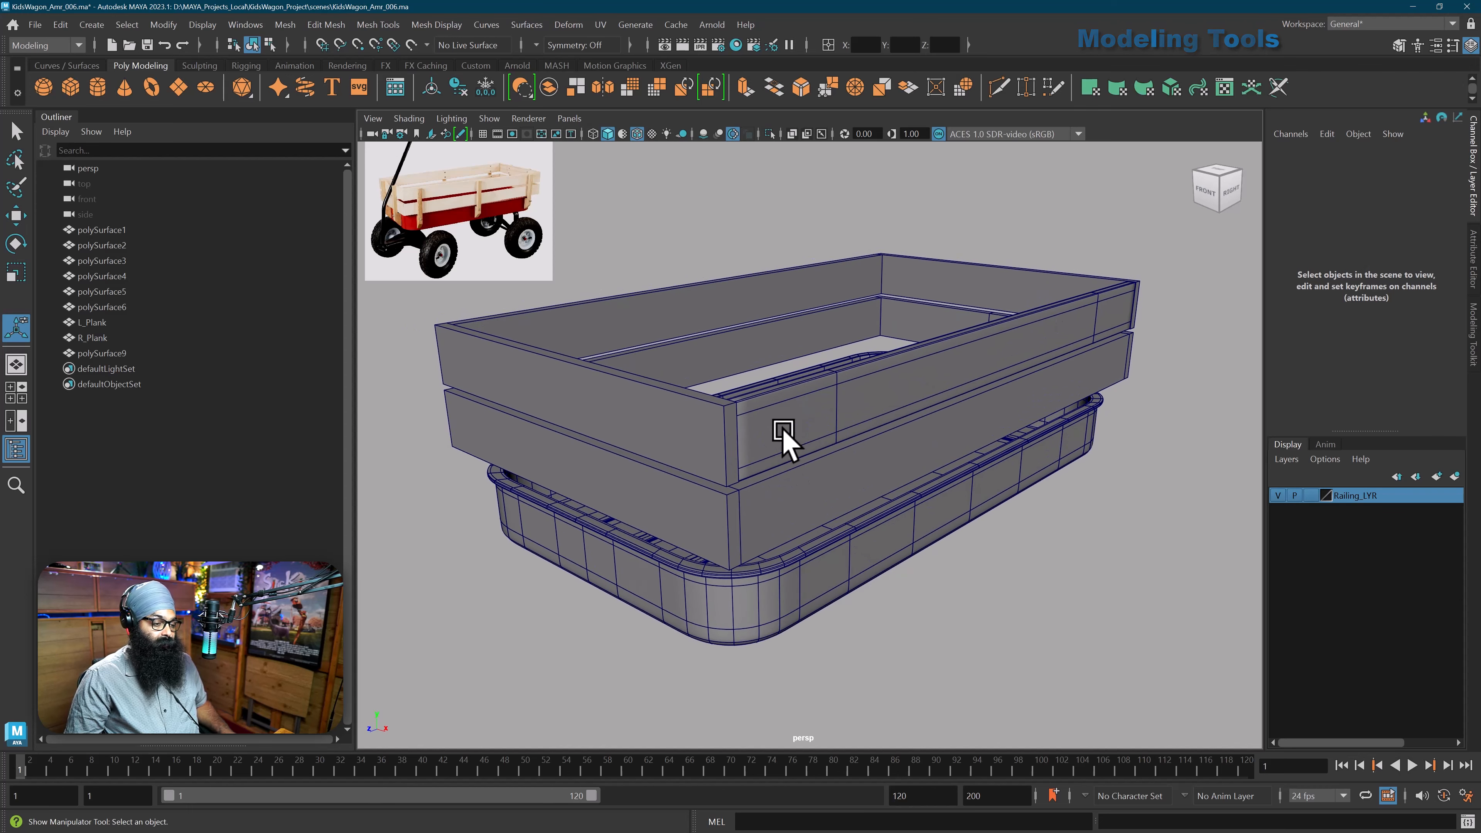
- Bevel R_Plank with a fraction of 0.2 and 2 segments
alt+middle_drag(784, 437, 785, 452)
click(710, 331)
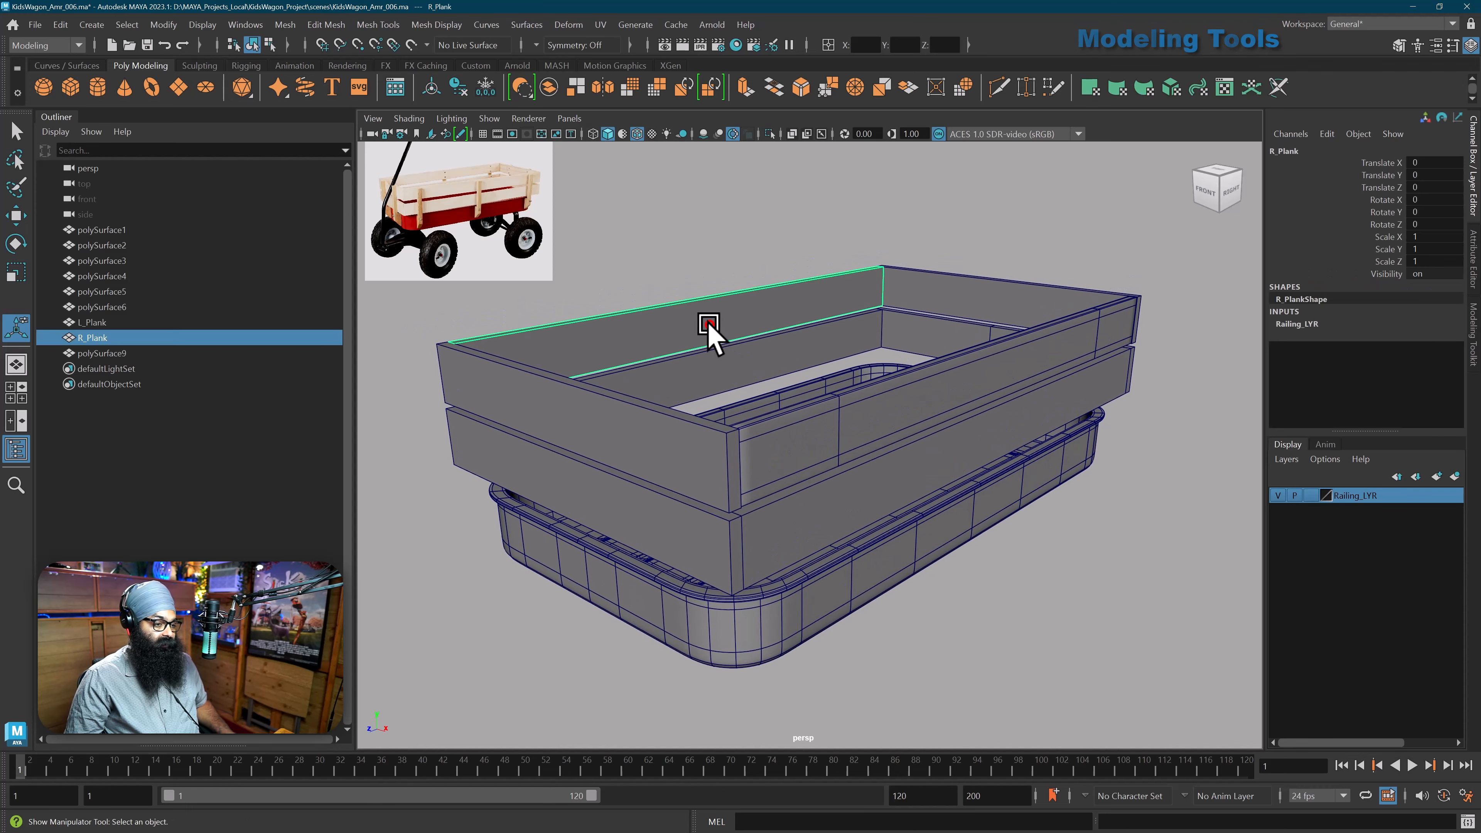
click(330, 25)
click(345, 89)
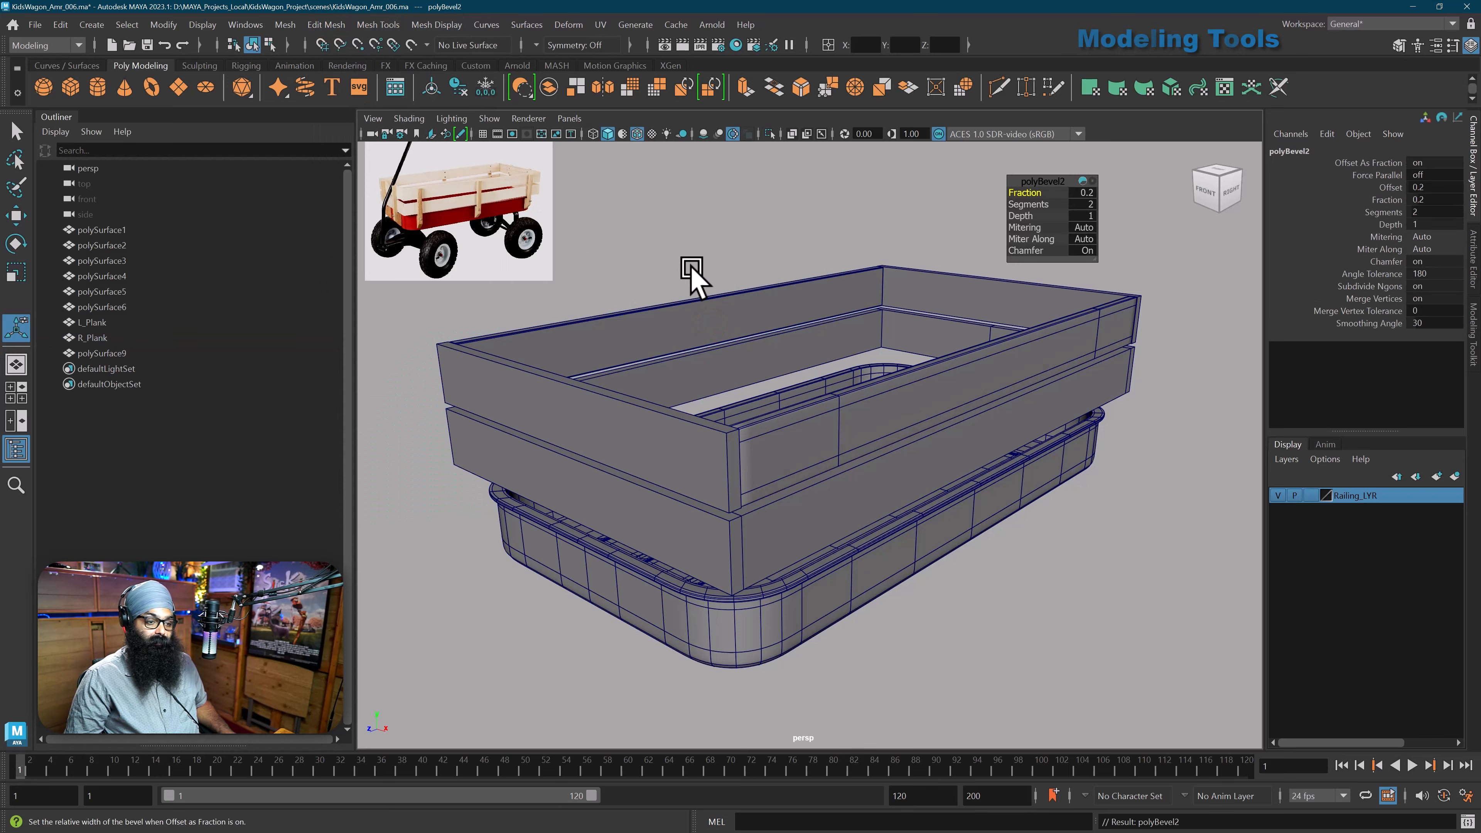
- Repeat the 0.2 fraction, 2-segment bevel on the upper and lower front planks
alt+drag(692, 274, 655, 335)
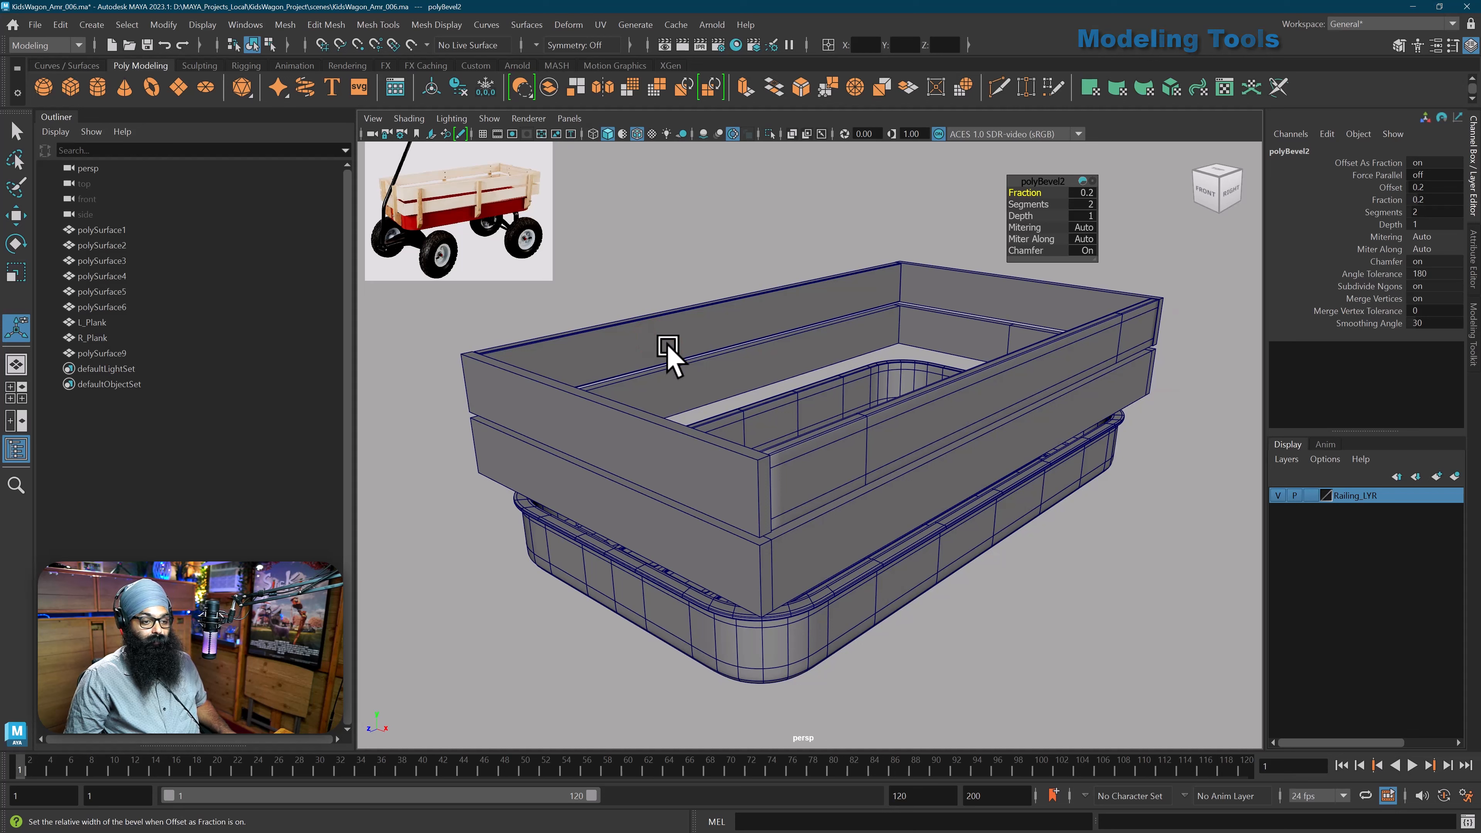
key(g)
click(623, 443)
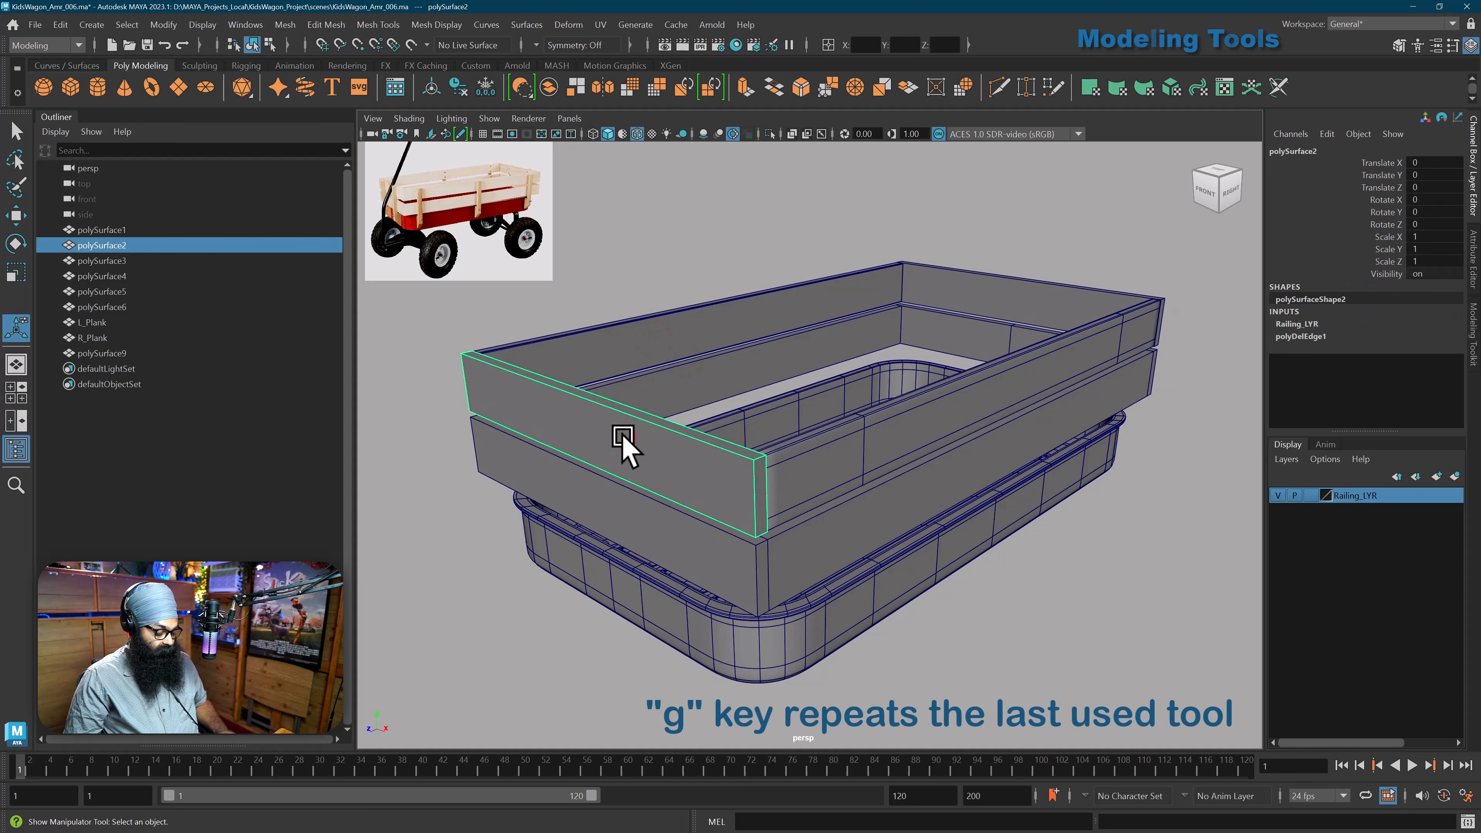
key(g)
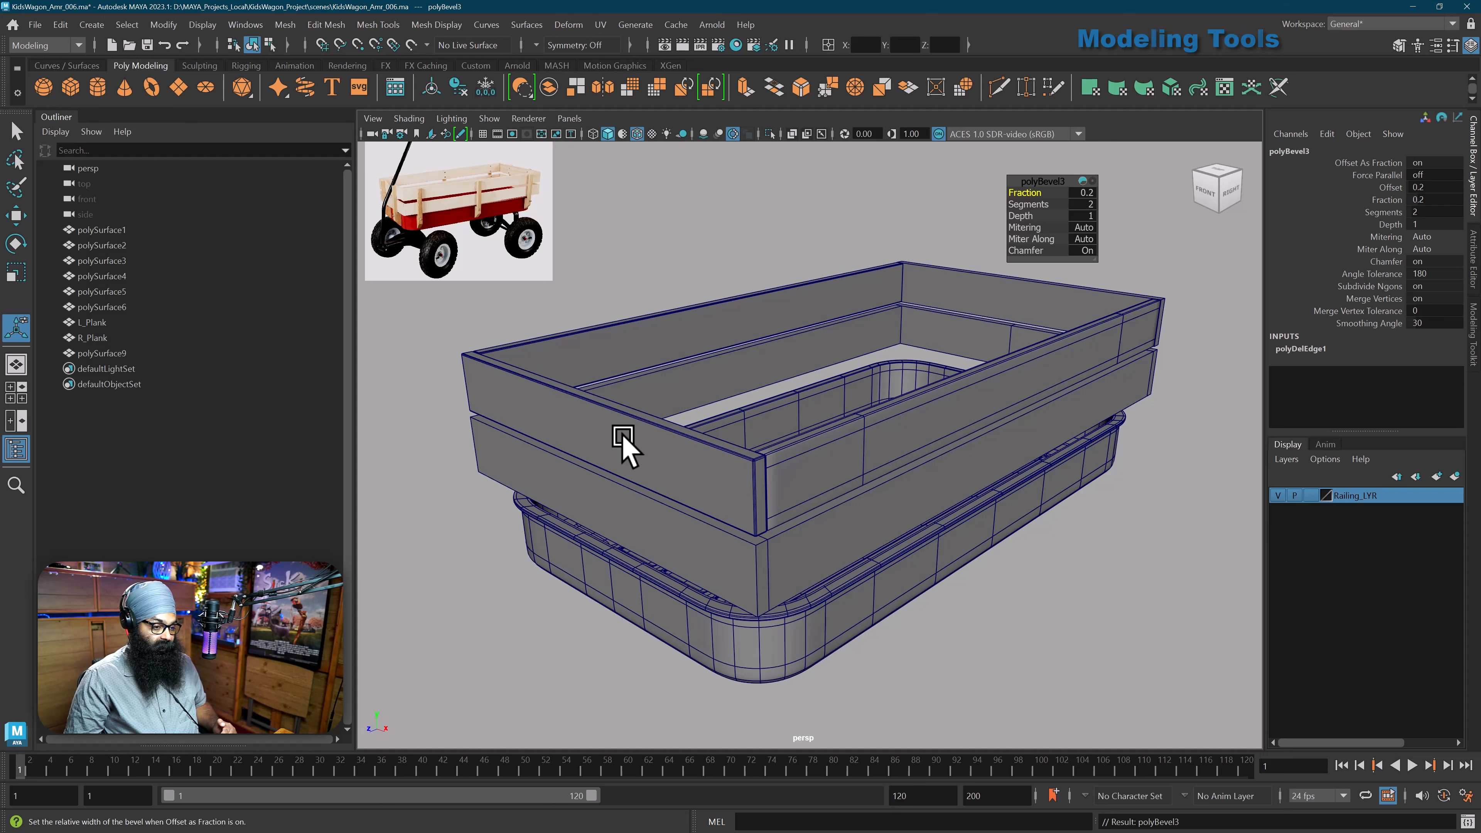
click(616, 512)
key(g)
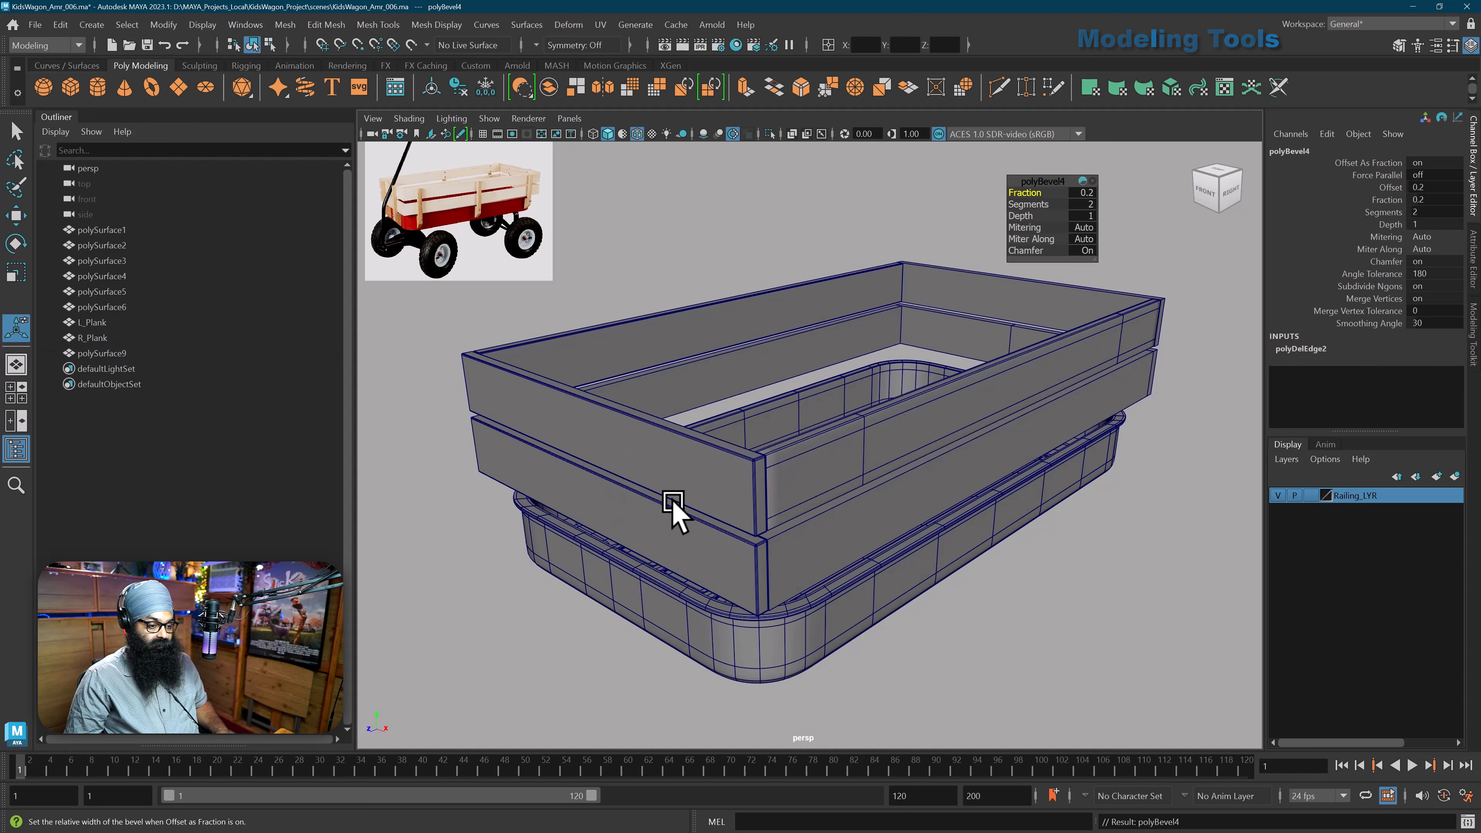
- Repeat the bevel on the lower long side plank beneath L_Plank and on the upper back plank
click(965, 472)
key(g)
click(948, 337)
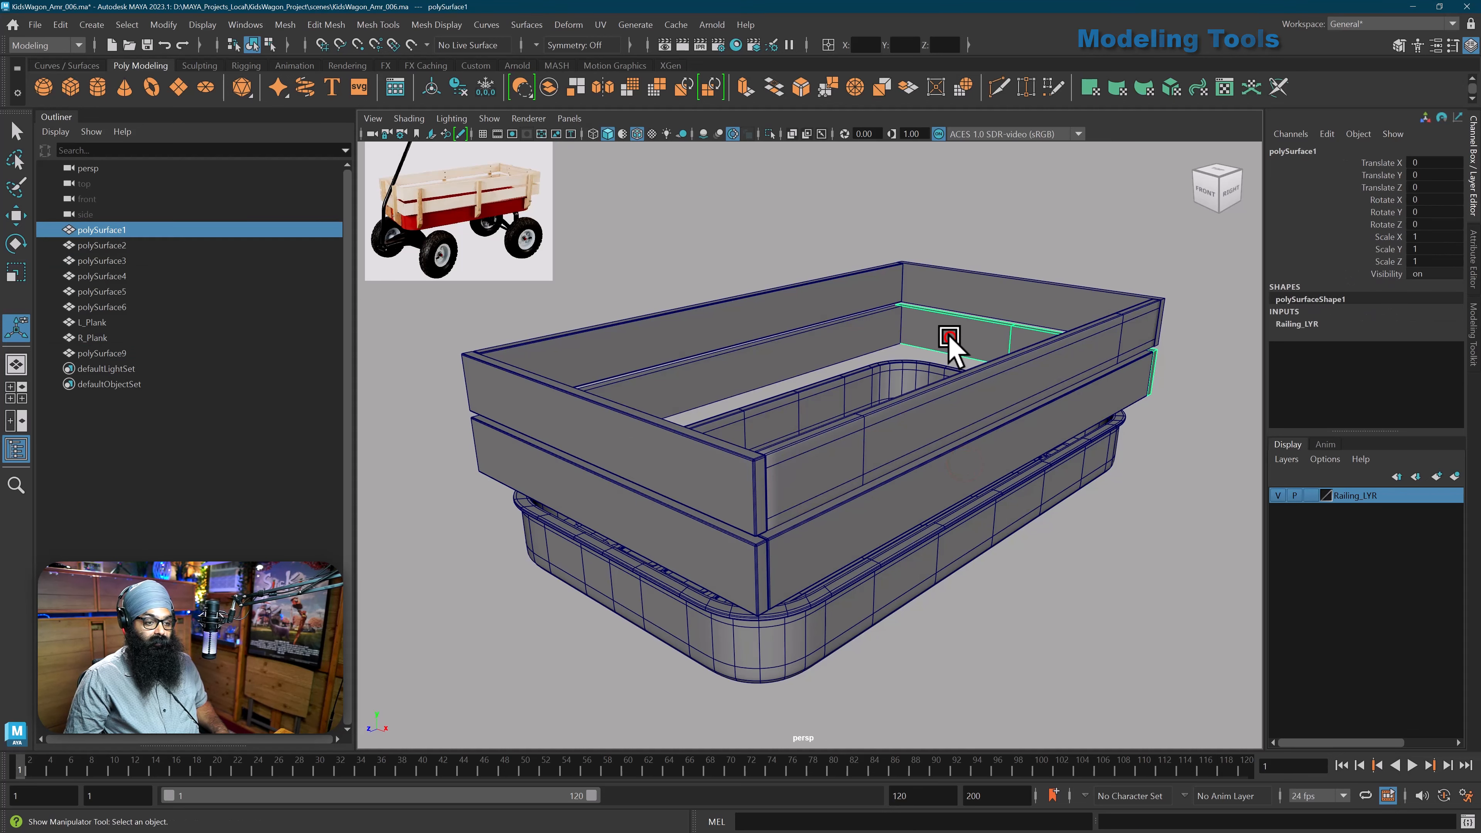
click(992, 296)
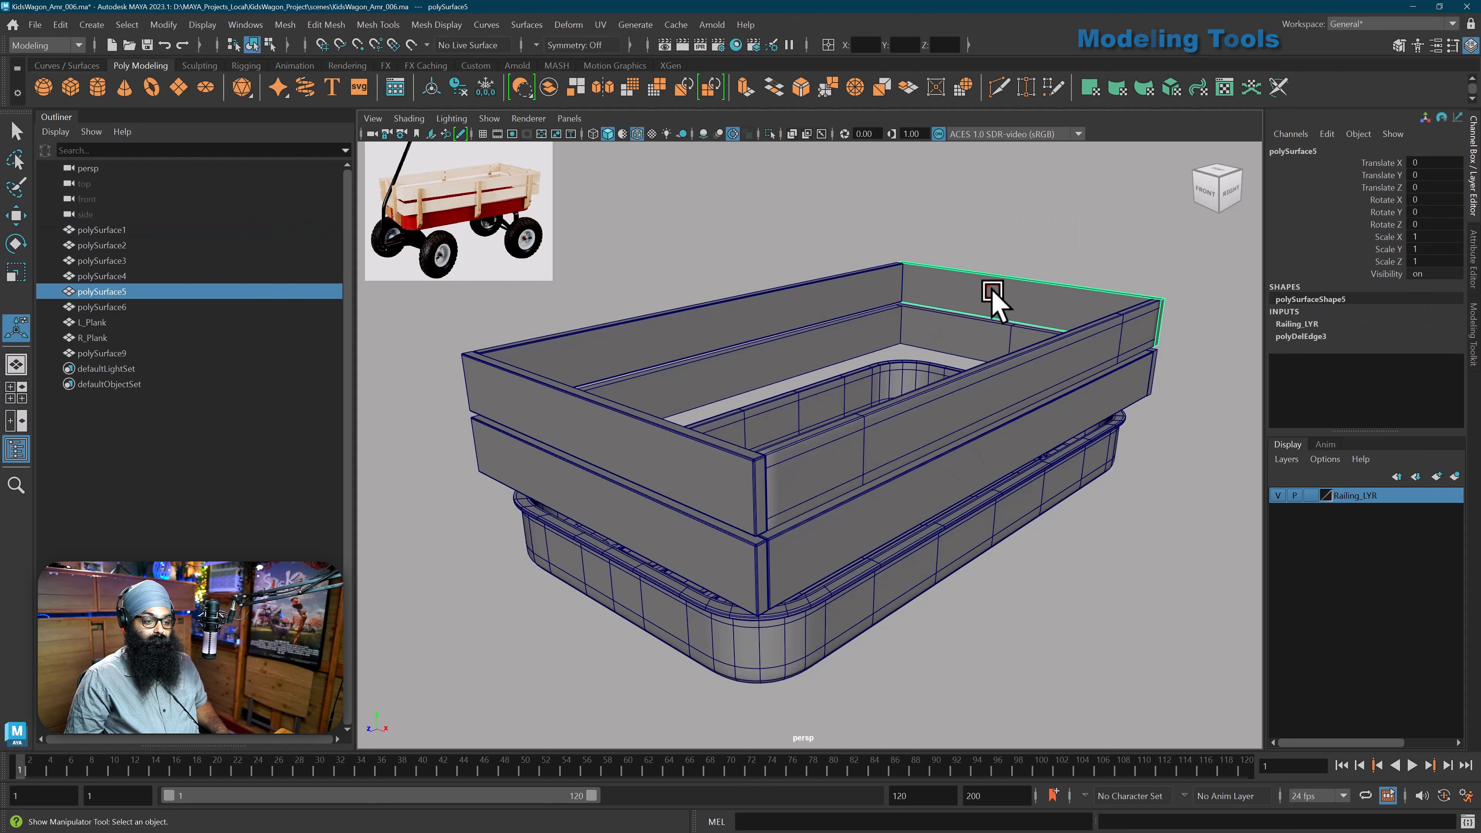
key(g)
- Delete the edge loop across the middle of the lower back plank and return to object selection
alt+middle_drag(968, 341, 907, 434)
alt+drag(907, 433, 765, 406)
click(820, 418)
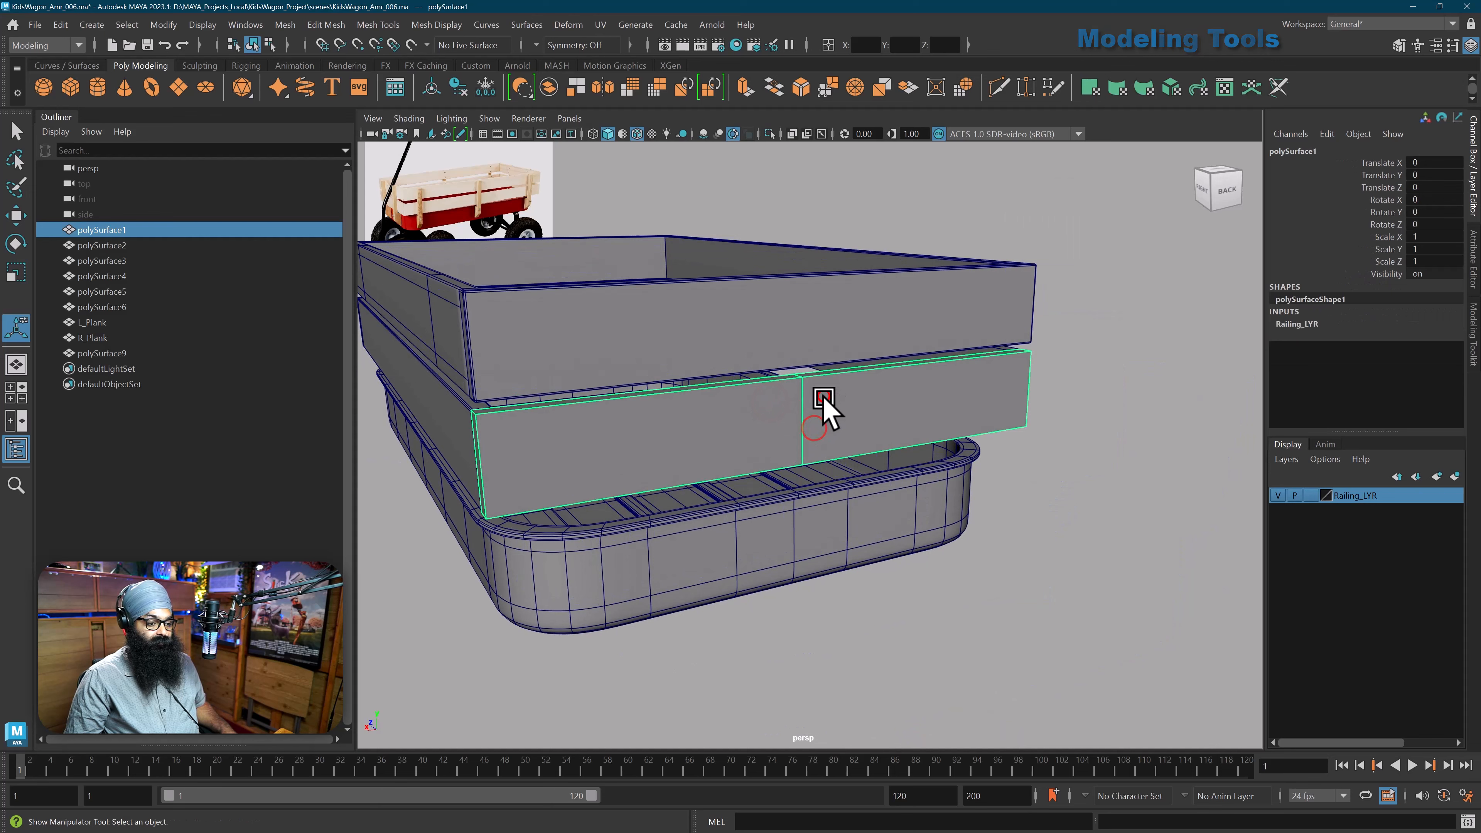
right_drag(823, 402, 839, 368)
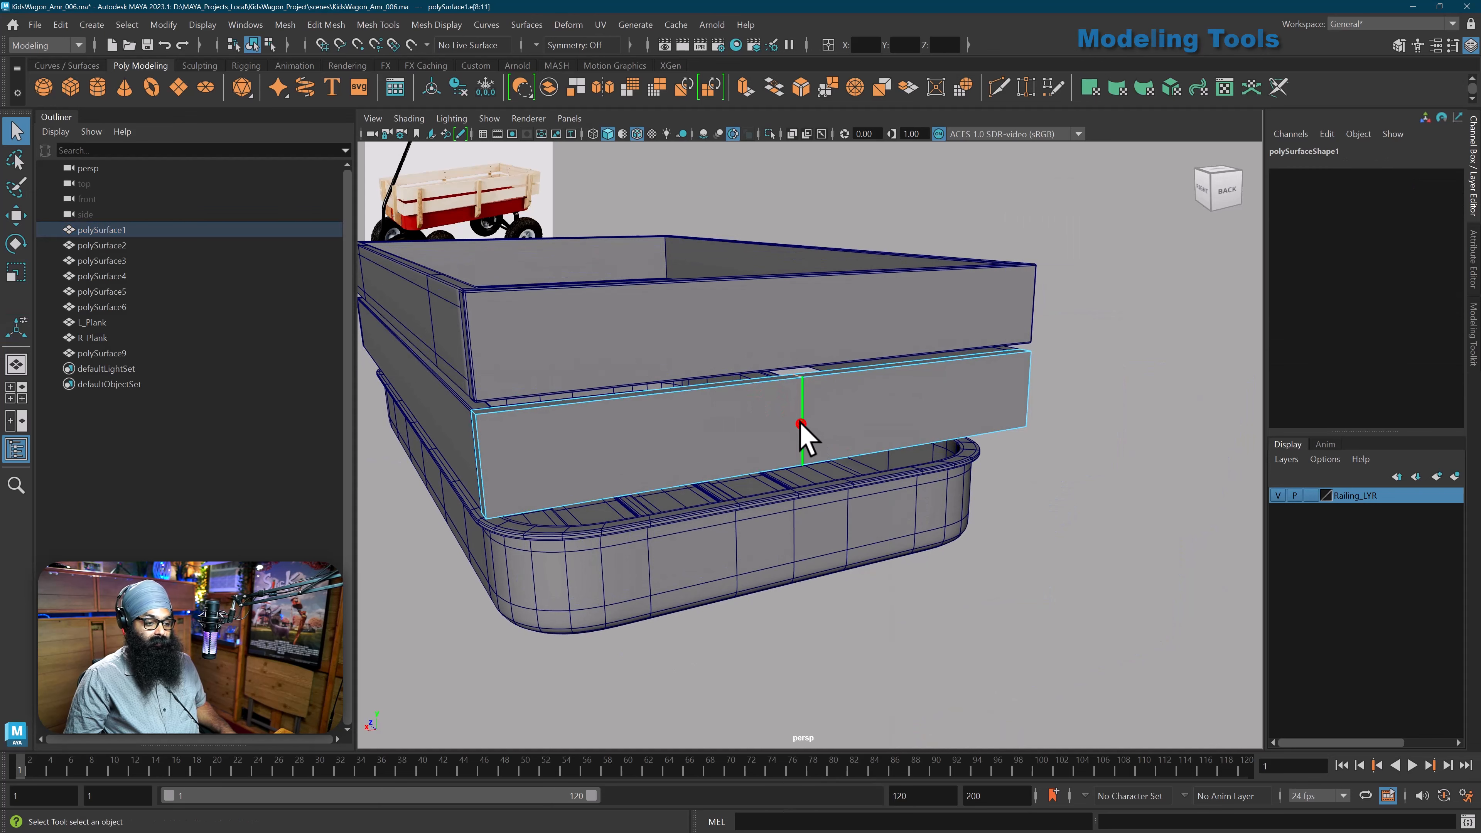
alt+drag(801, 423, 788, 448)
scroll(792, 448, up, 1)
alt+middle_drag(793, 448, 817, 448)
alt+drag(817, 448, 863, 458)
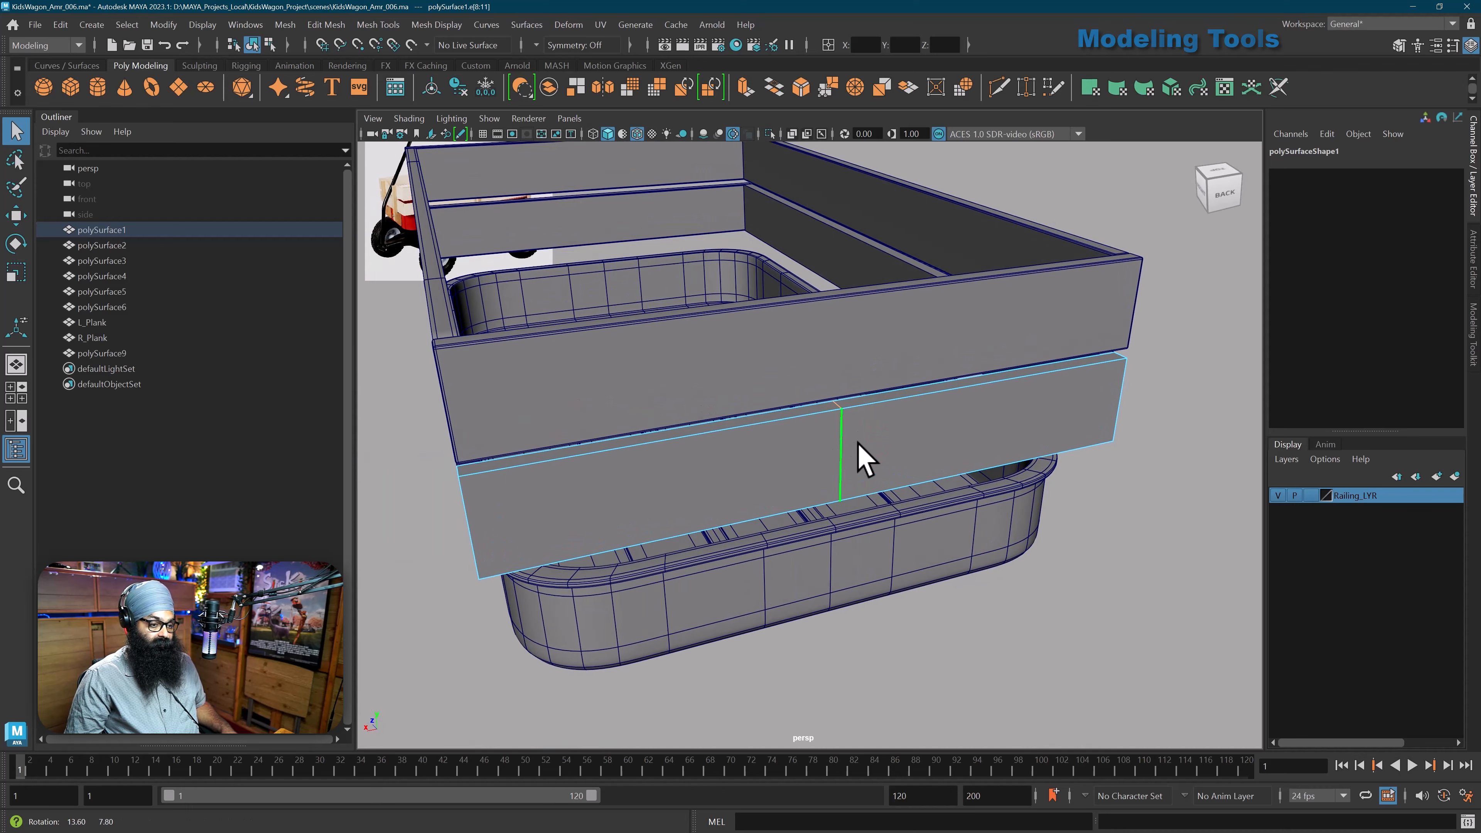
alt+middle_drag(862, 458, 853, 460)
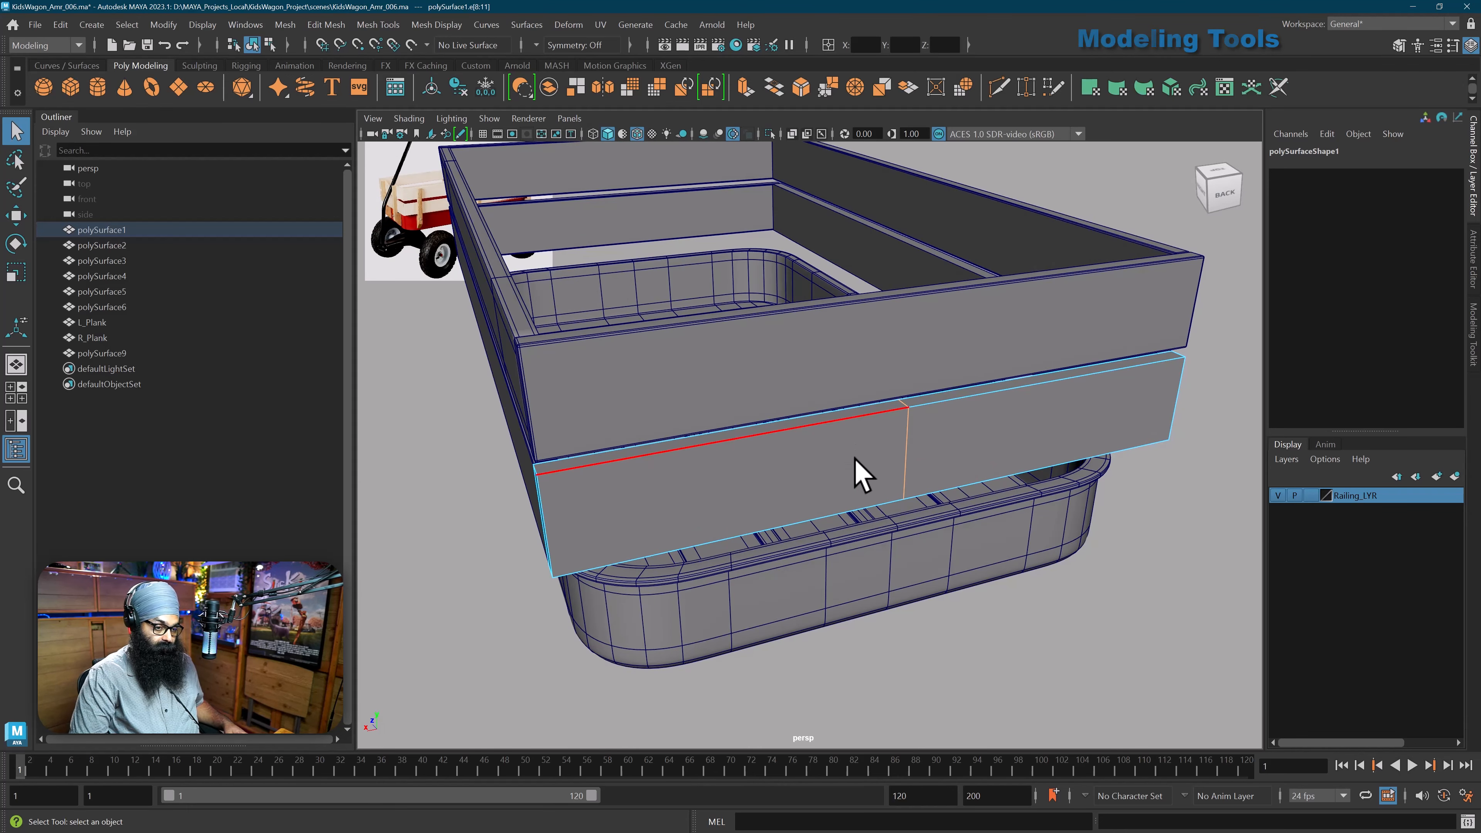
key(ctrl+Delete)
right_drag(939, 383, 991, 382)
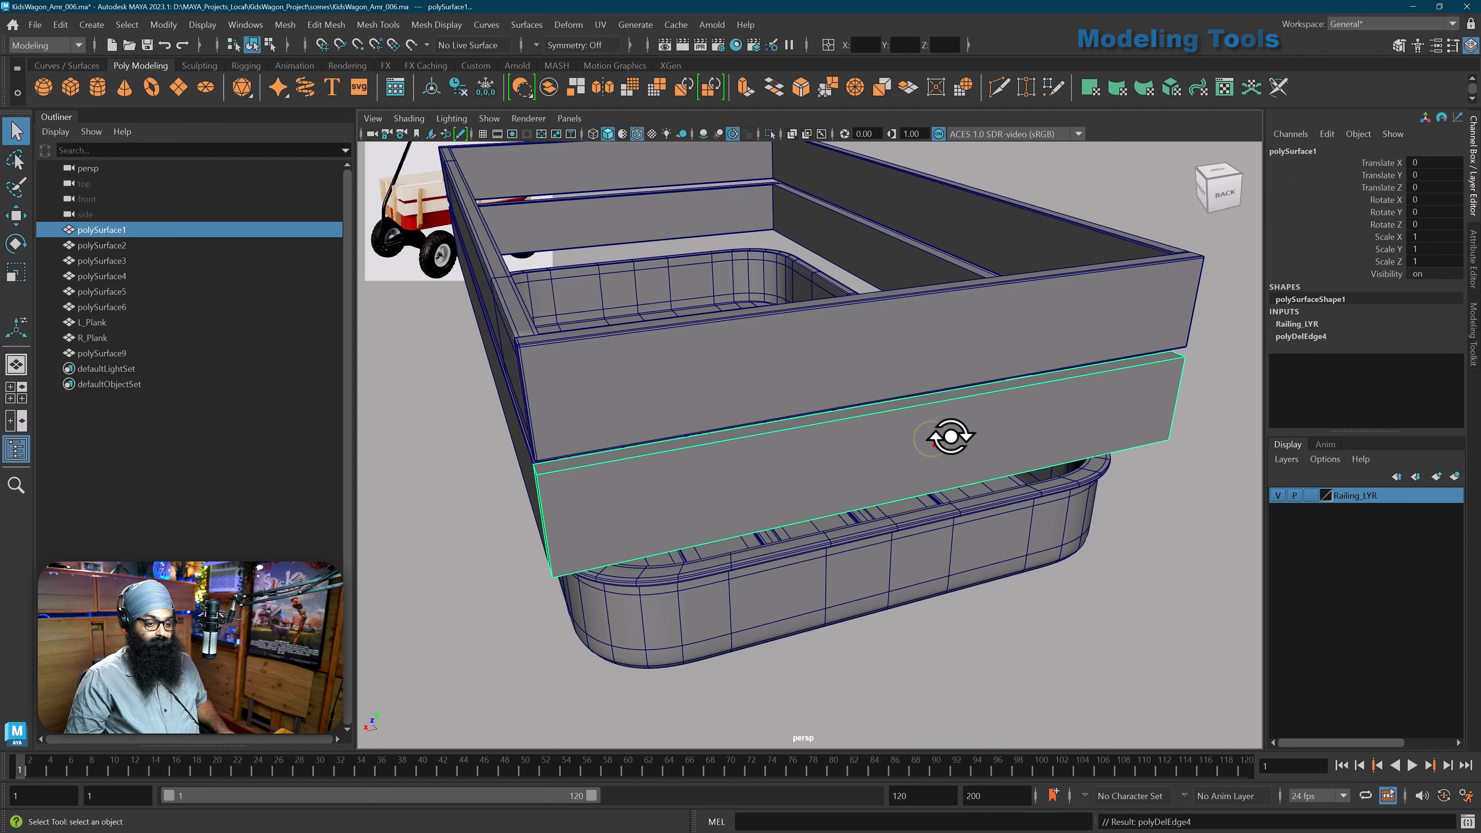
- Select the lower back plank and bevel its edges to match the other railing planks
alt+drag(933, 443, 969, 411)
alt+middle_drag(1159, 433, 1143, 452)
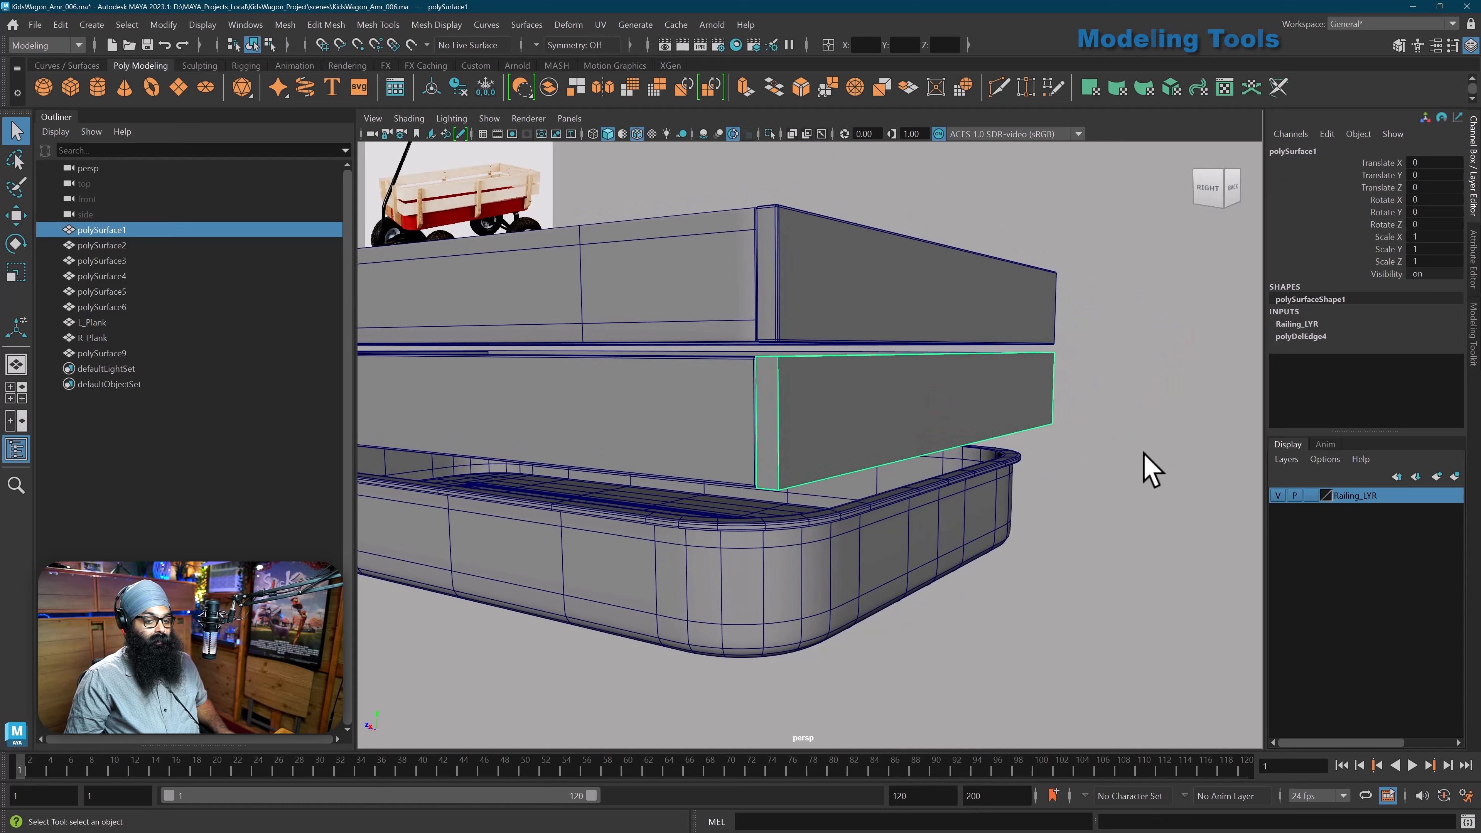
click(1145, 455)
drag(923, 389, 958, 422)
alt+drag(958, 422, 937, 445)
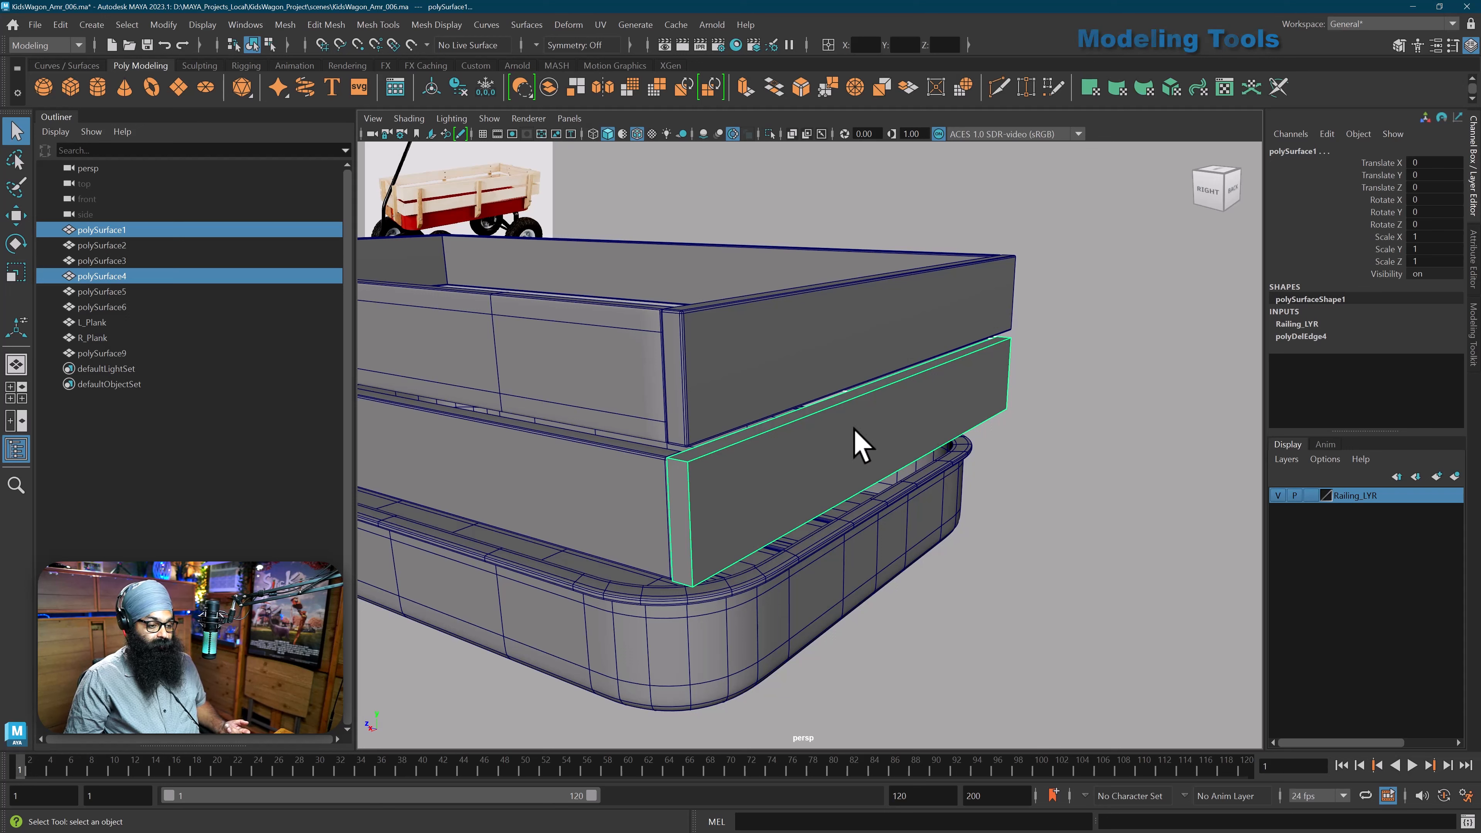
click(327, 25)
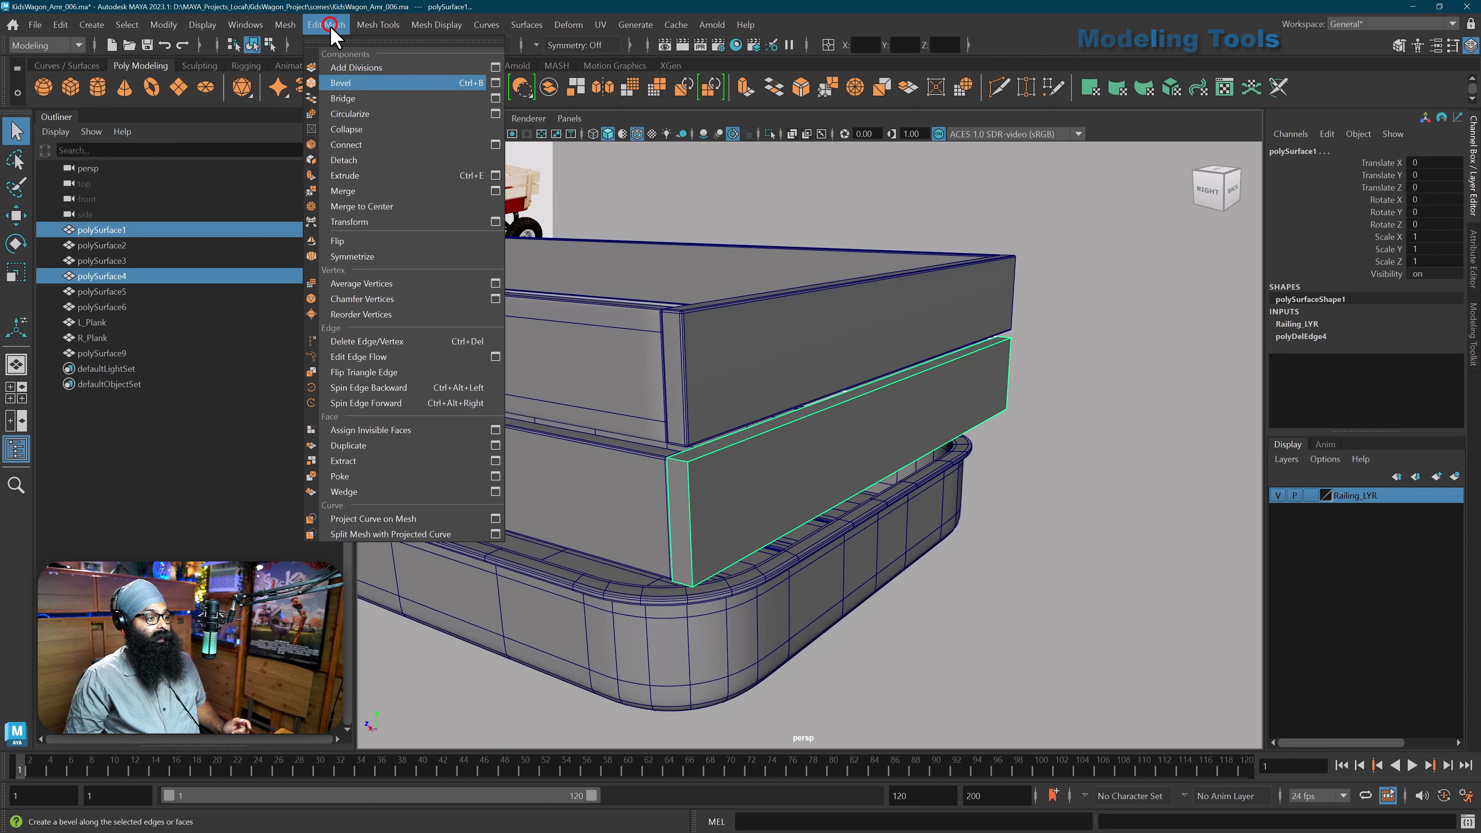
click(335, 75)
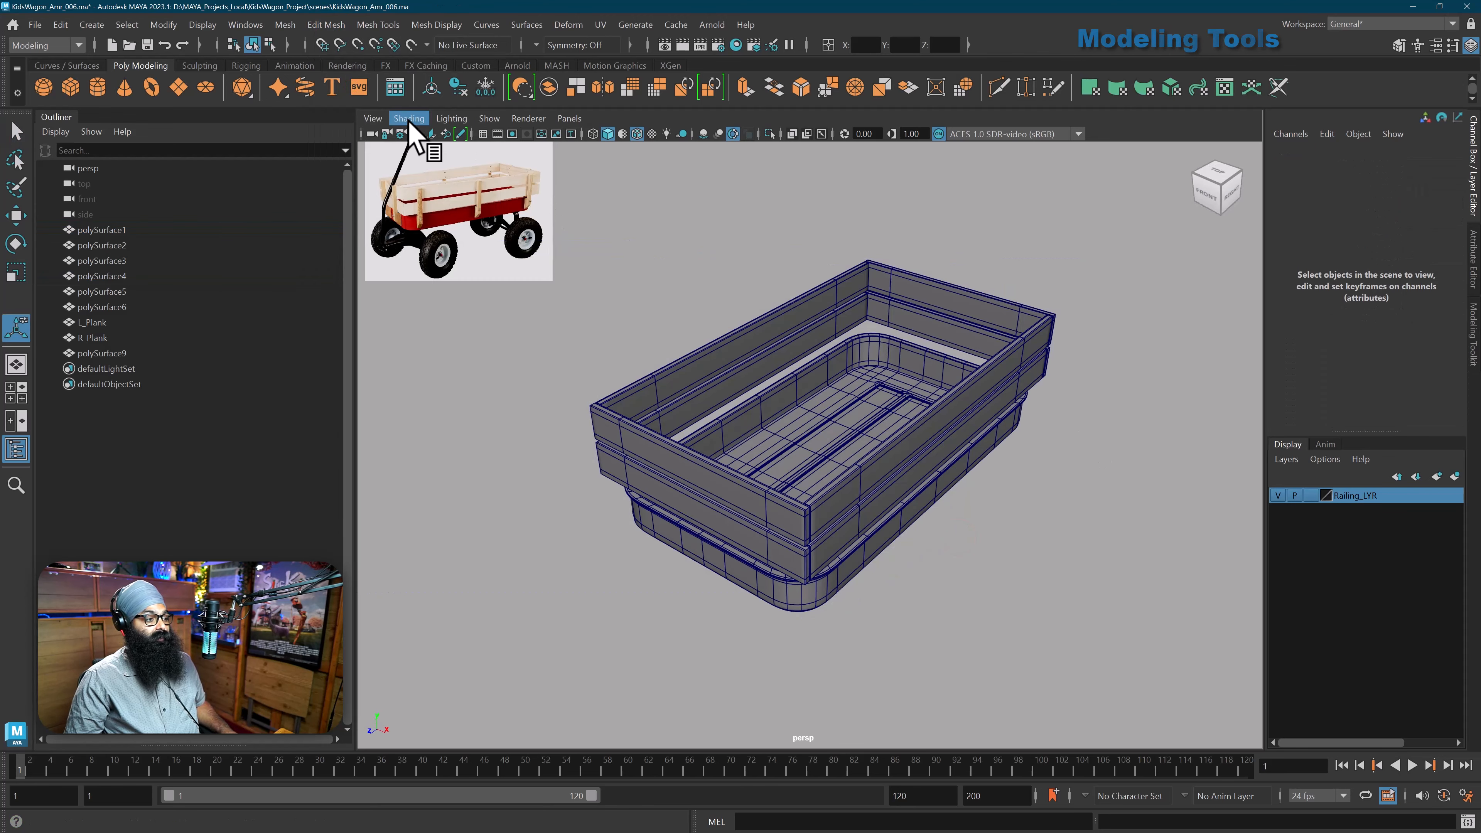
- Turn off the wireframe overlay on shaded objects and view the whole wagon body from the front
click(409, 118)
click(465, 258)
mouse_move(1044, 524)
alt+mouse_down()
mouse_move(936, 511)
mouse_move(998, 505)
mouse_move(985, 508)
alt+mouse_up()
scroll(916, 512, up, 1)
alt+middle_drag(902, 512, 893, 499)
mouse_move(893, 498)
alt+mouse_down()
mouse_move(875, 515)
mouse_move(888, 513)
alt+mouse_up()
alt+middle_drag(887, 514, 882, 527)
alt+drag(882, 526, 879, 529)
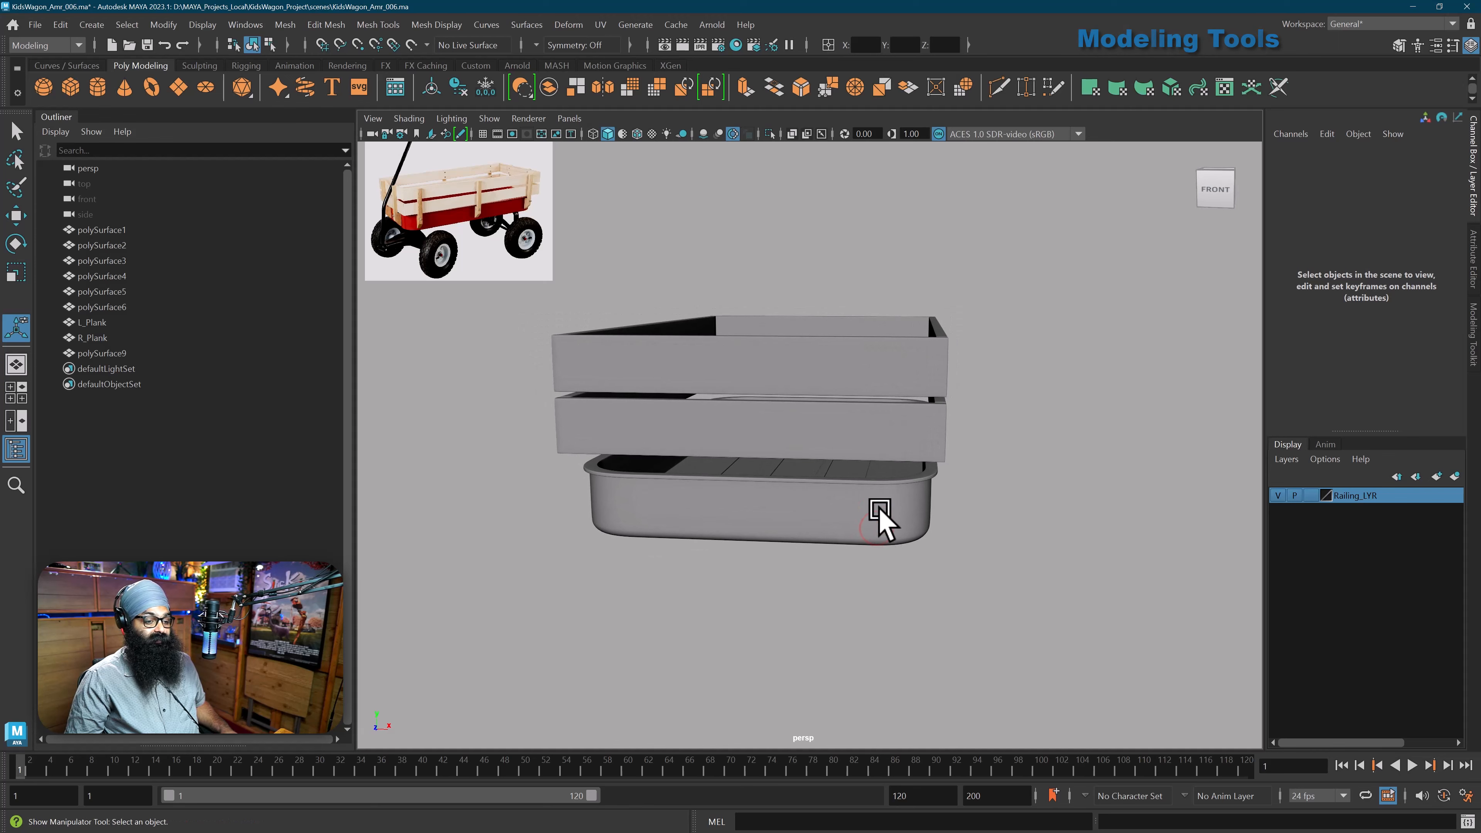
- In the front view, select all railing planks and lower them by about 0.139 so they sit just above the wagon bed
key(space)
drag(881, 478, 891, 523)
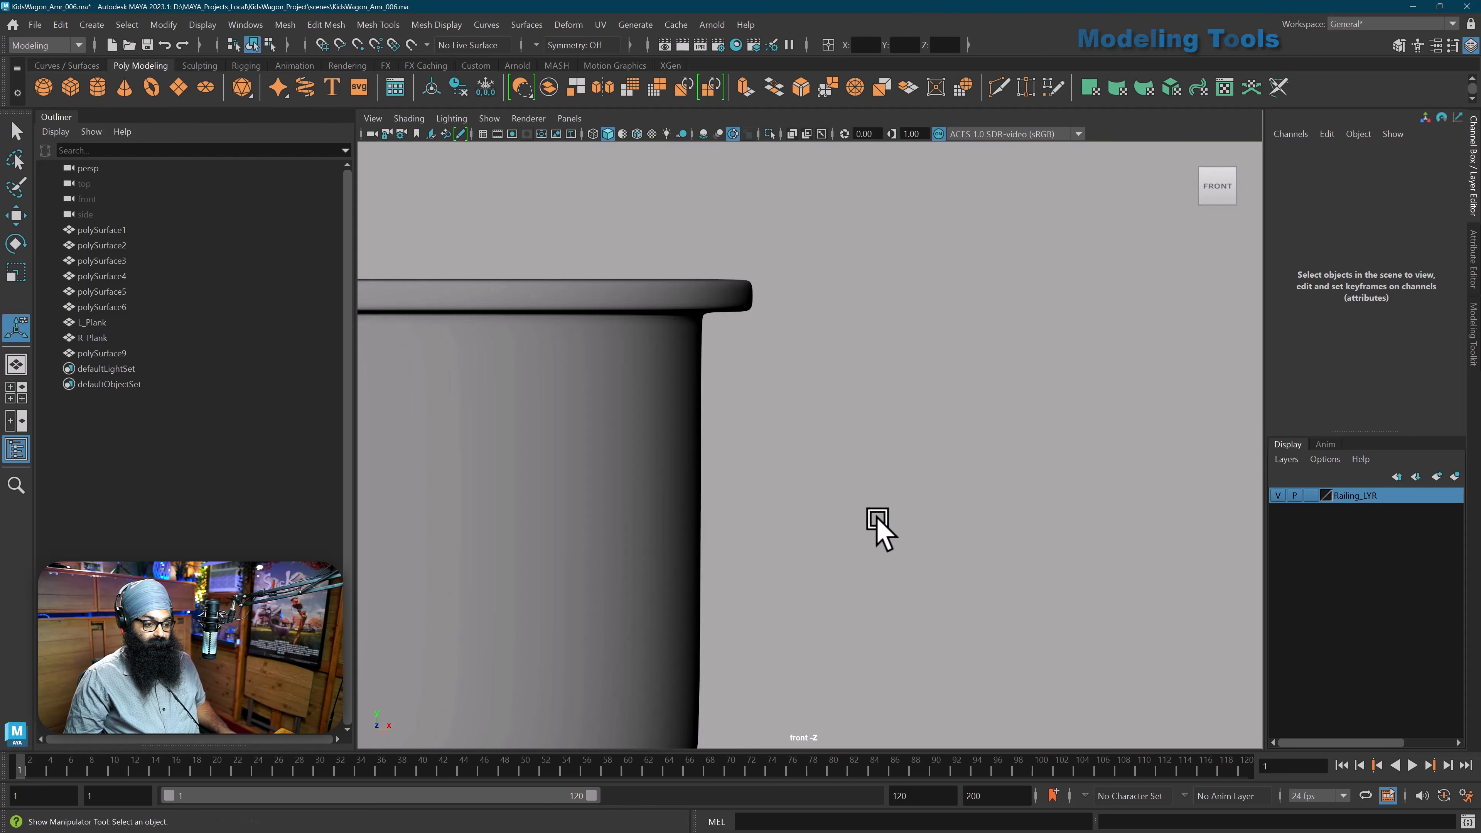
scroll(874, 522, down, 10)
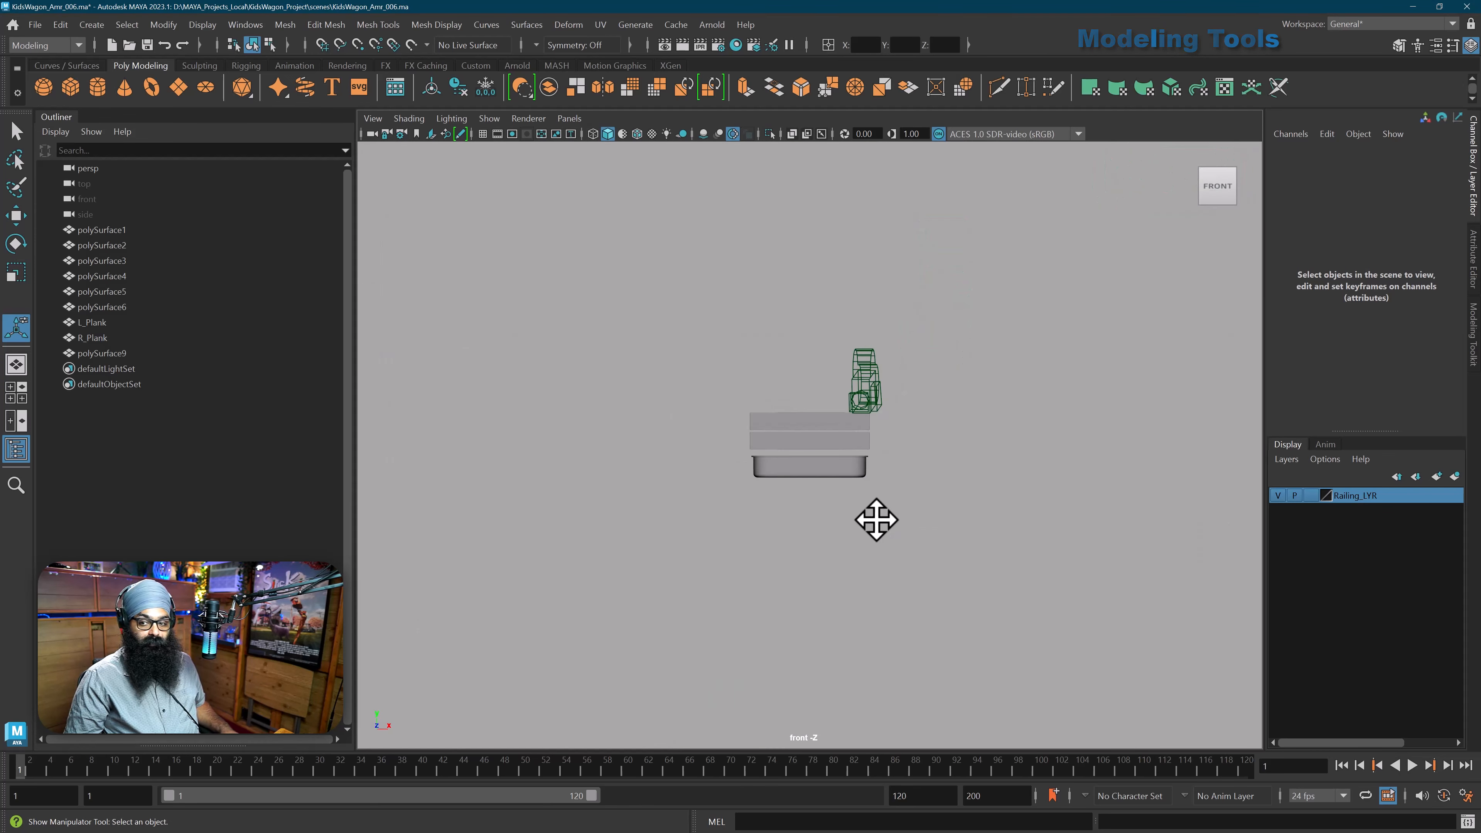
scroll(747, 479, up, 4)
drag(646, 431, 884, 474)
scroll(887, 476, up, 3)
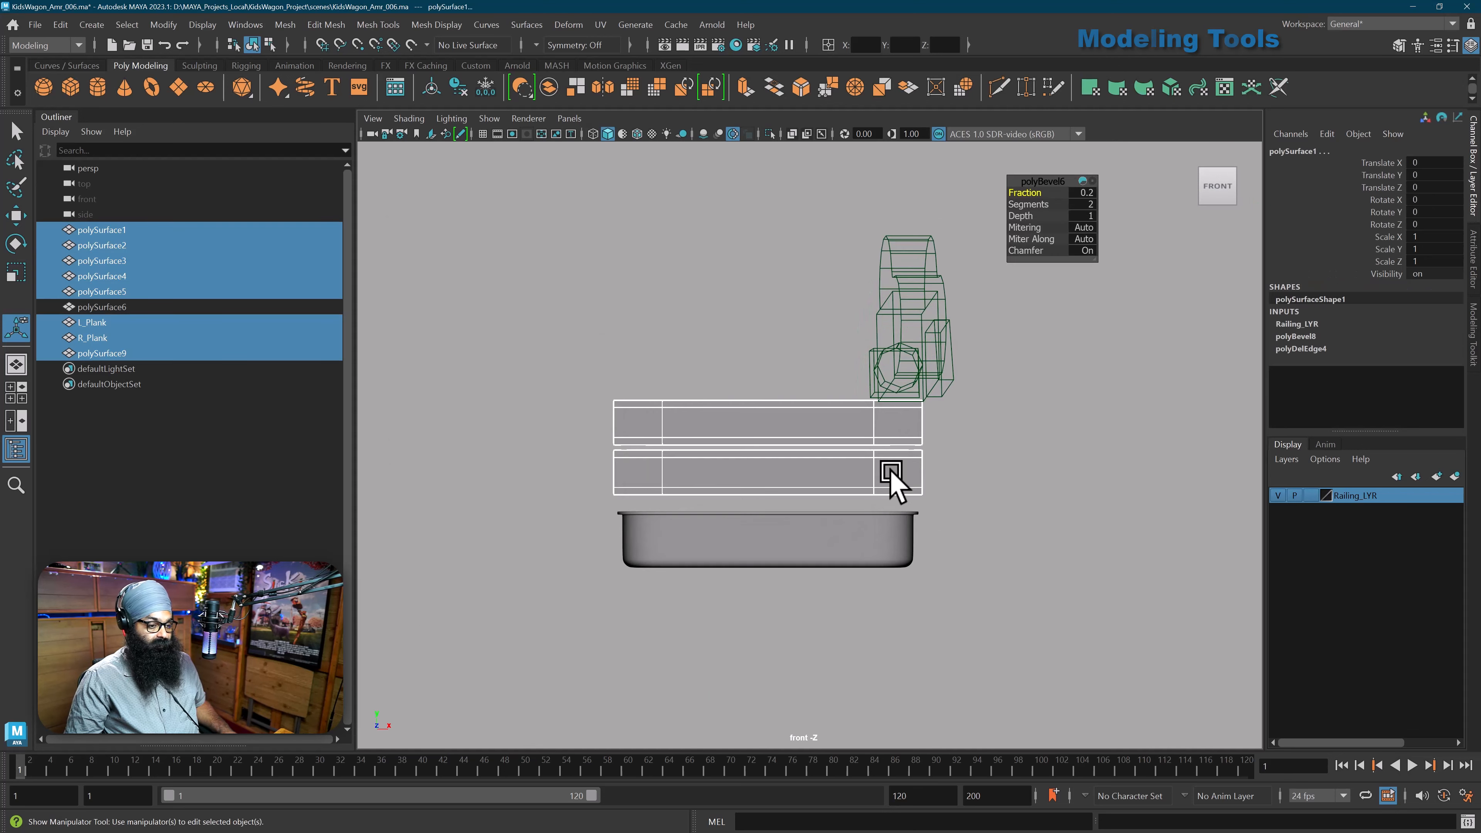
key(w)
scroll(890, 476, up, 5)
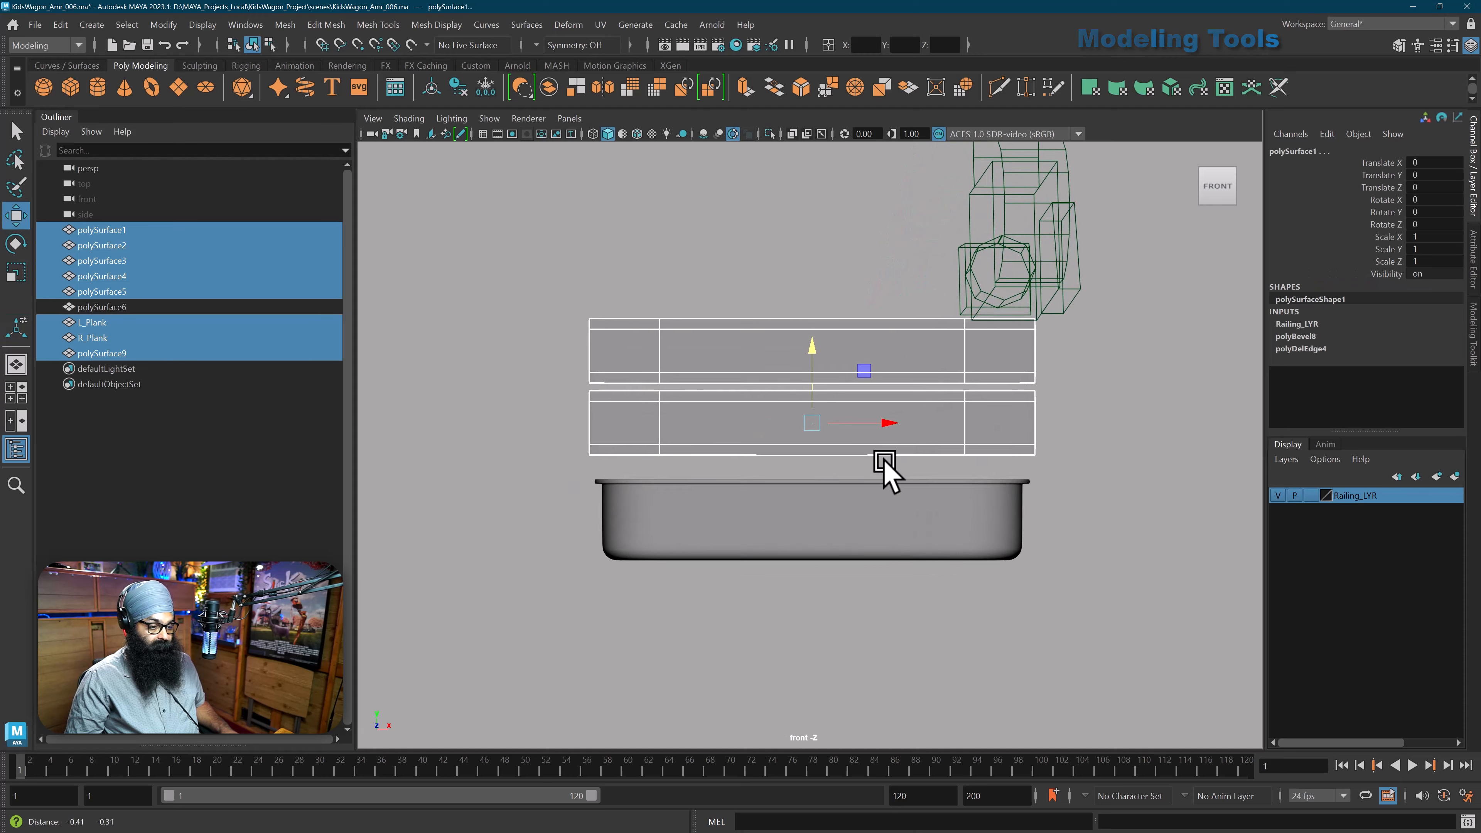
drag(811, 345, 811, 375)
click(892, 653)
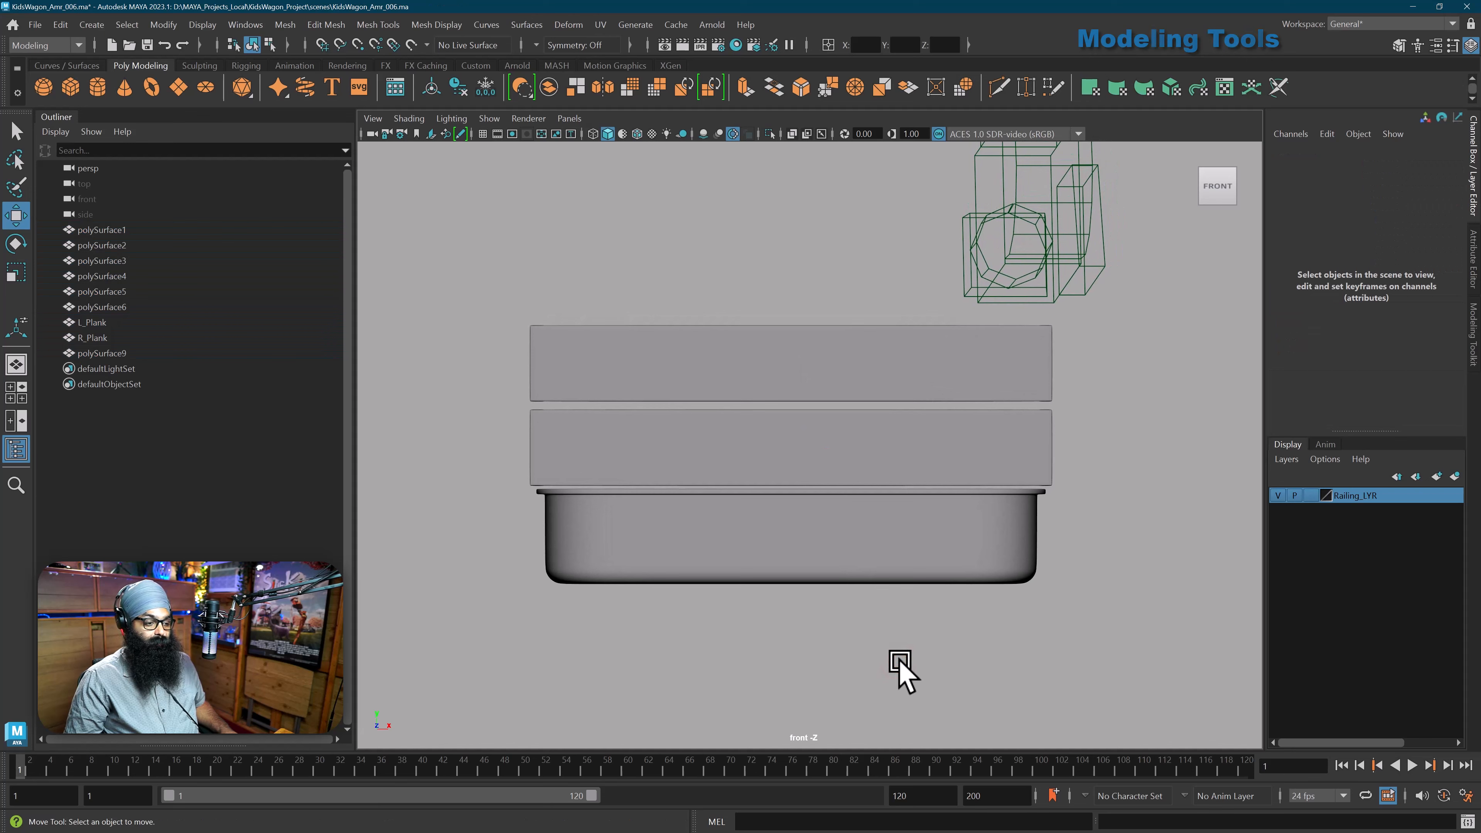
- Cycle the viewport background through its colours to dark grey
alt+middle_drag(892, 653, 884, 629)
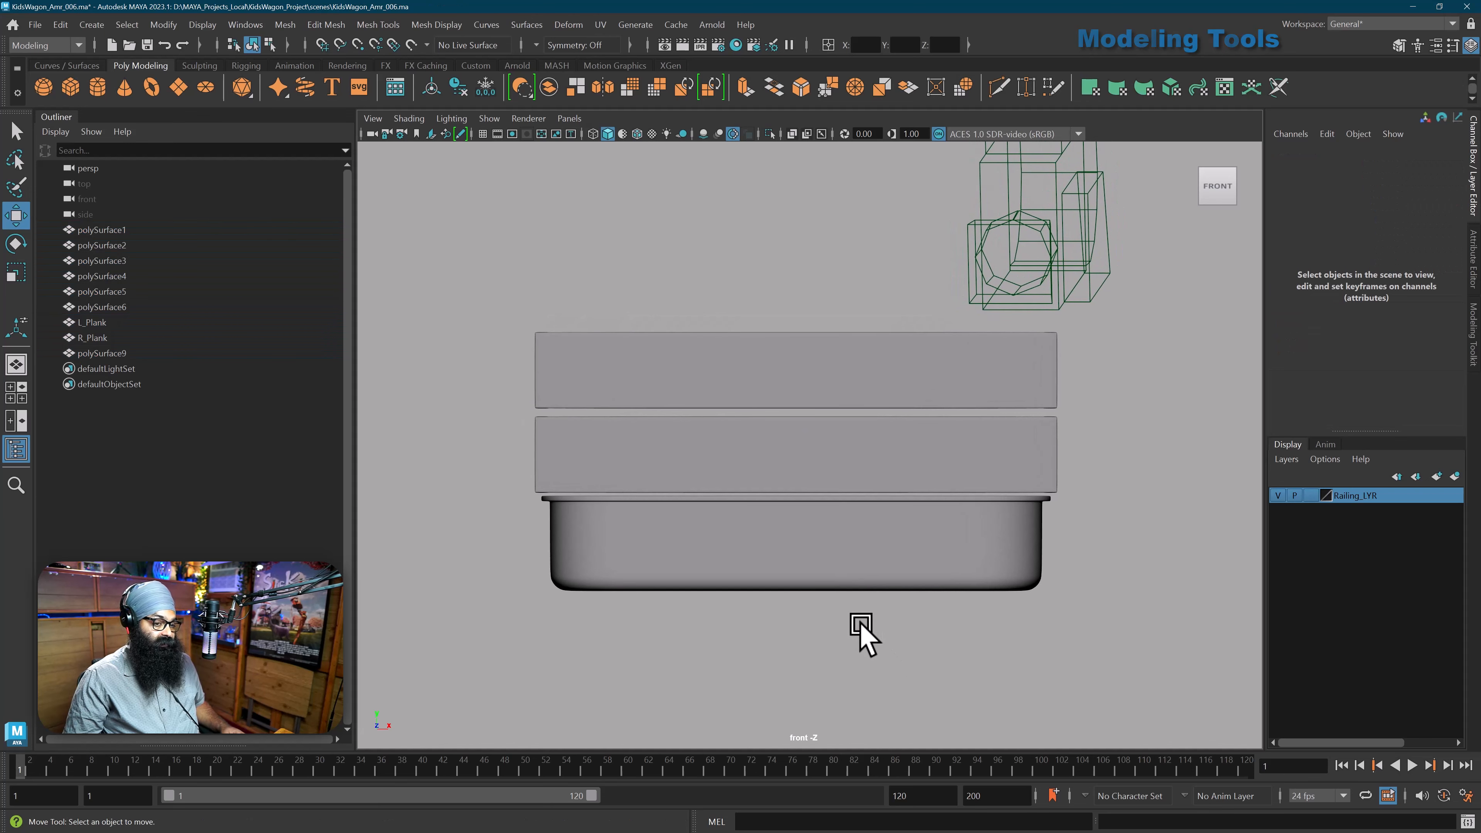
key(alt+b)
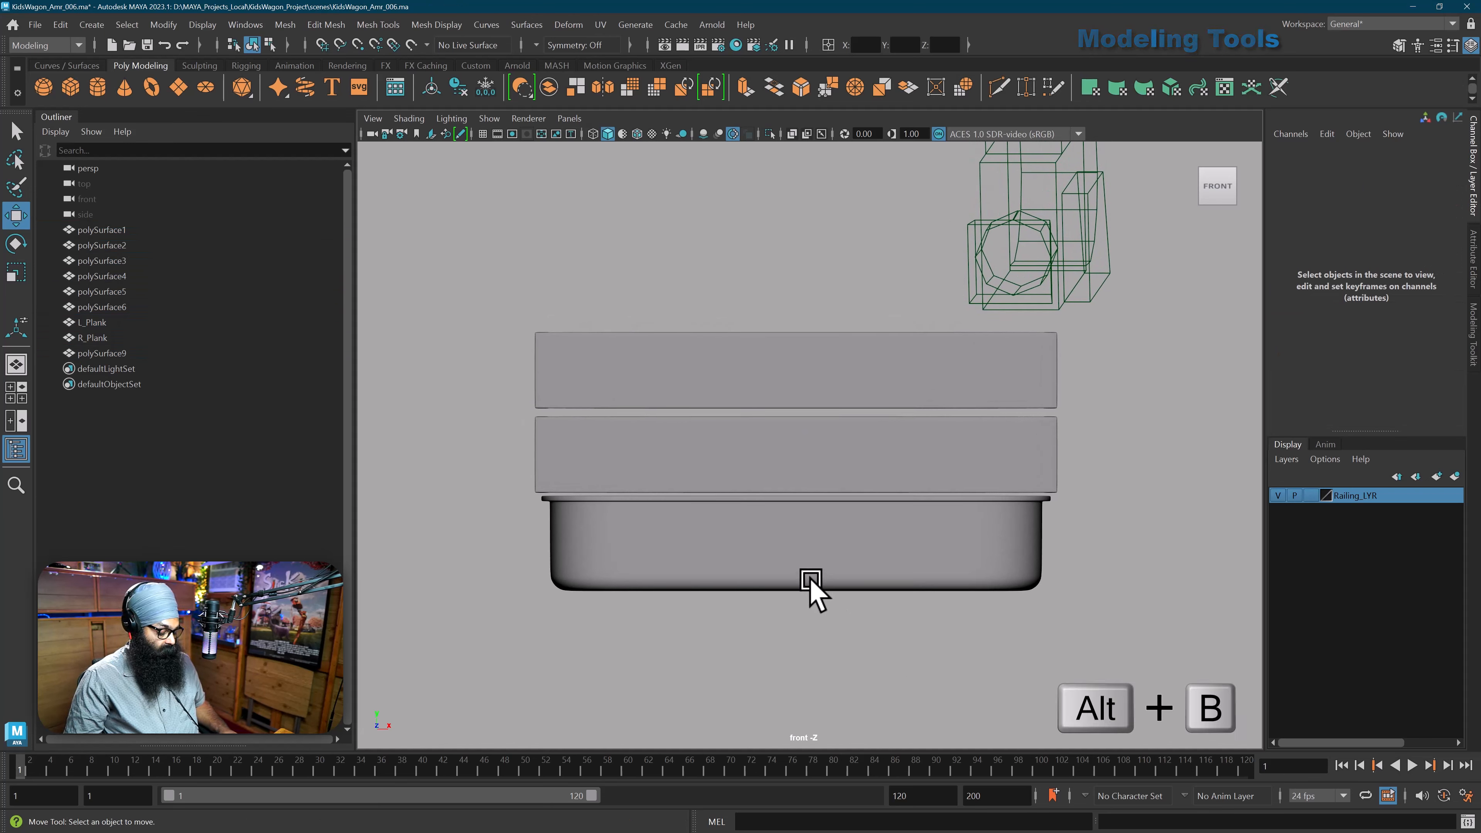
key(alt+b)
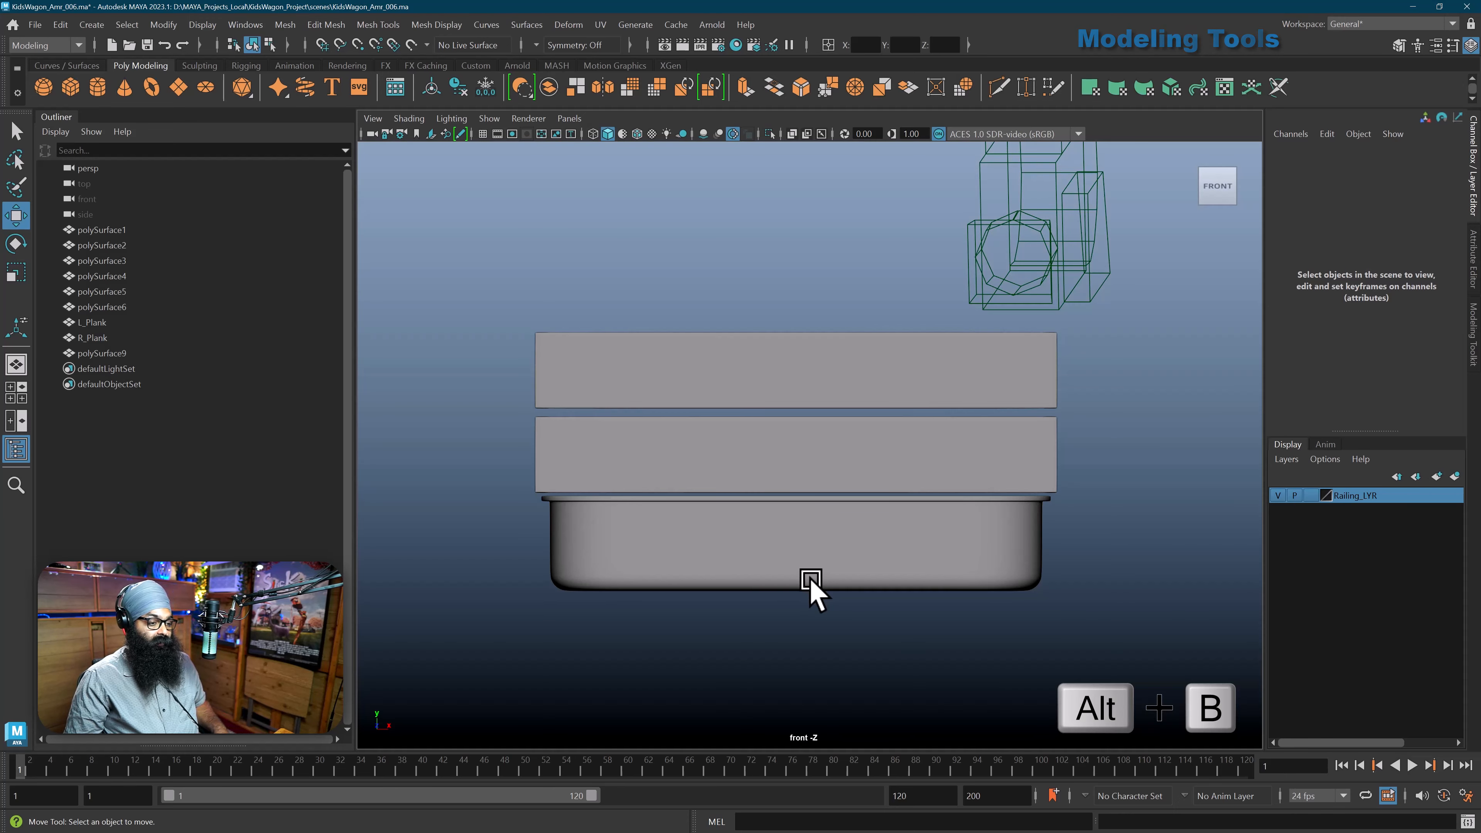
key(alt+b)
key(alt+b)
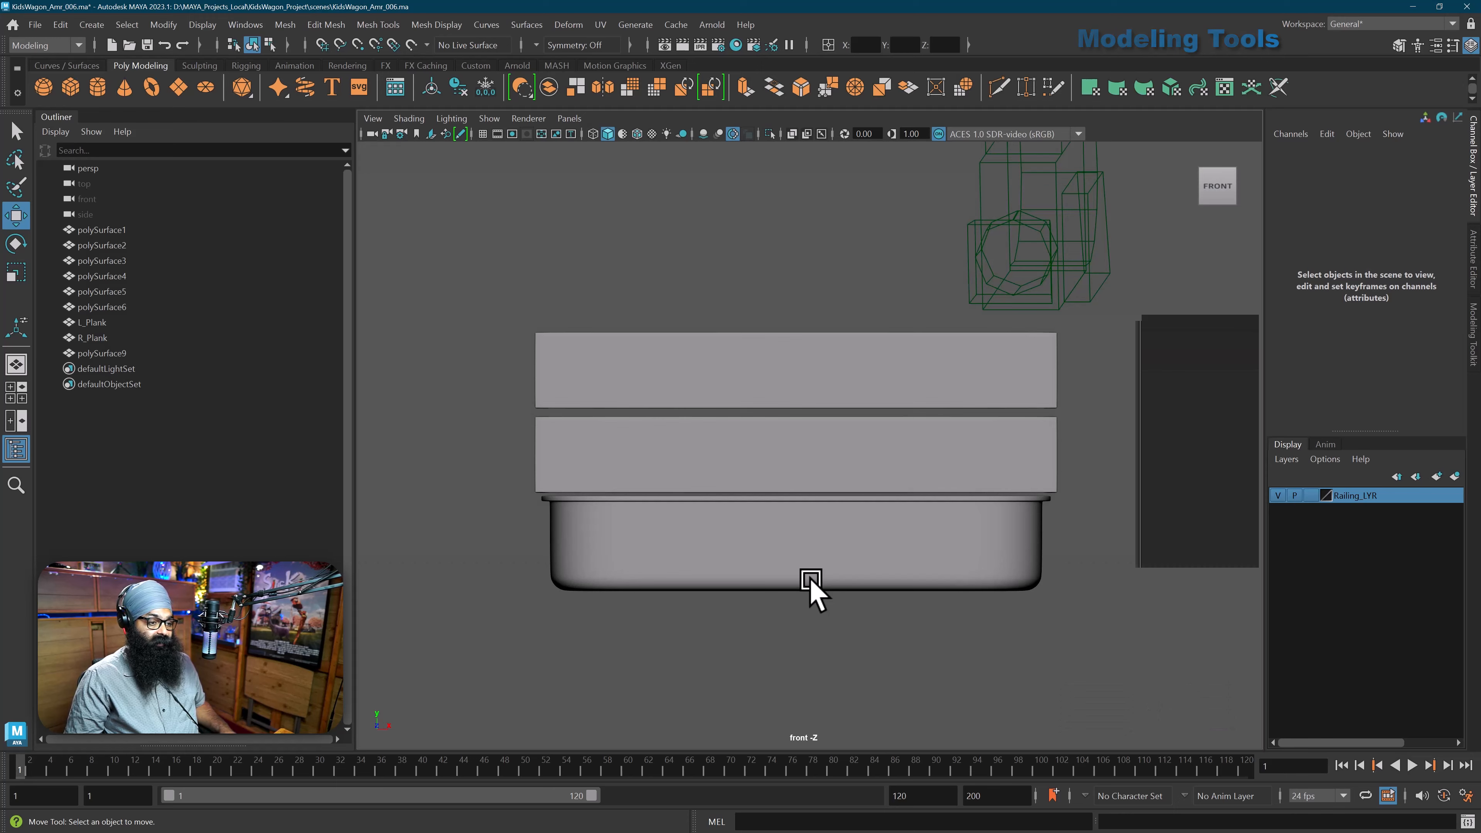
alt+middle_drag(810, 580, 841, 585)
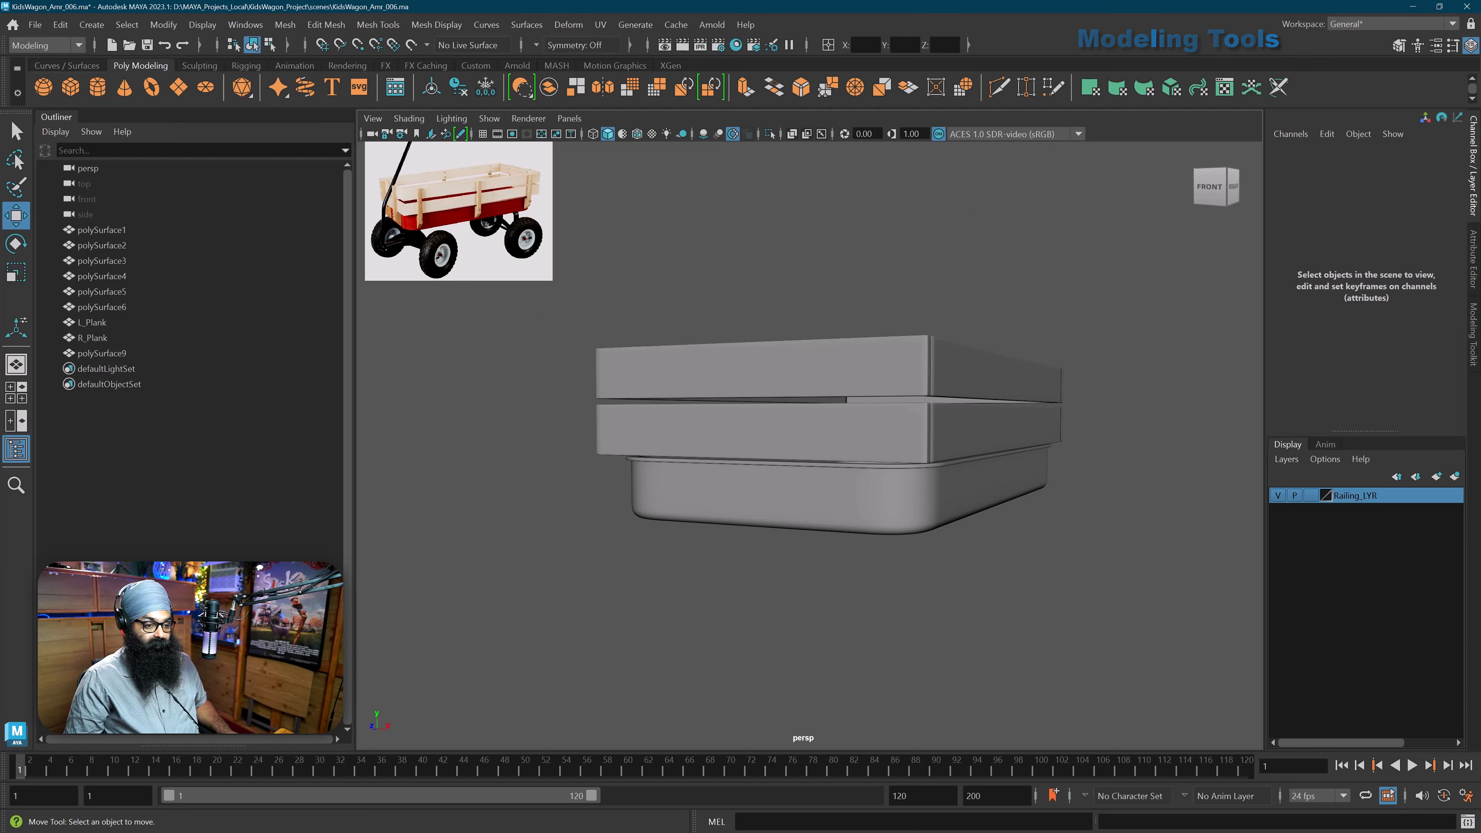
- Examine the front plank's upper edge in the wagon reference image, and close the image
drag(1480, 165, 798, 222)
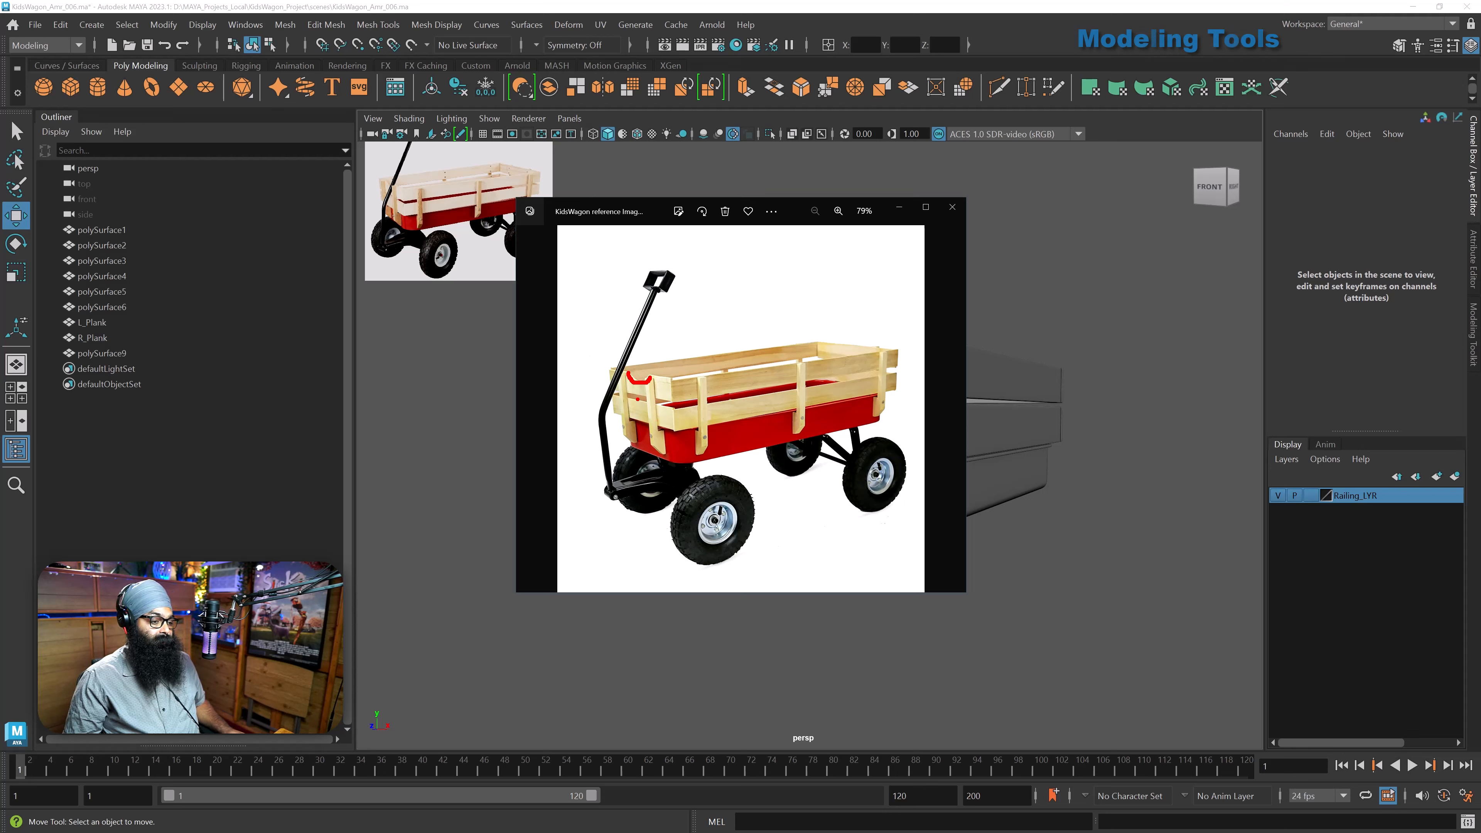
click(951, 212)
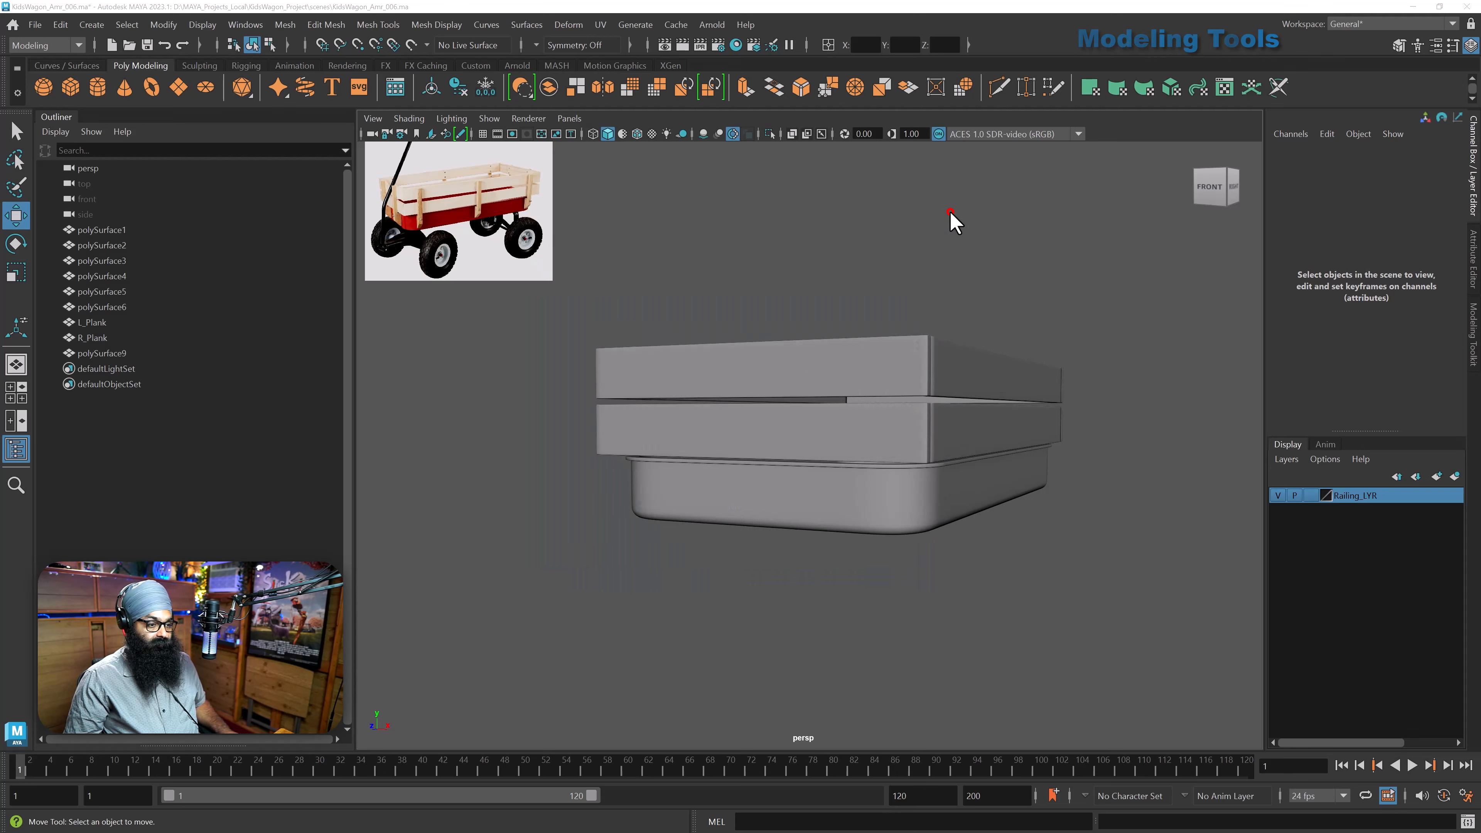
- Insert a vertical edge loop at the 50% midpoint of the upper front plank with the Multi-Cut tool
alt+drag(731, 451, 776, 425)
click(774, 410)
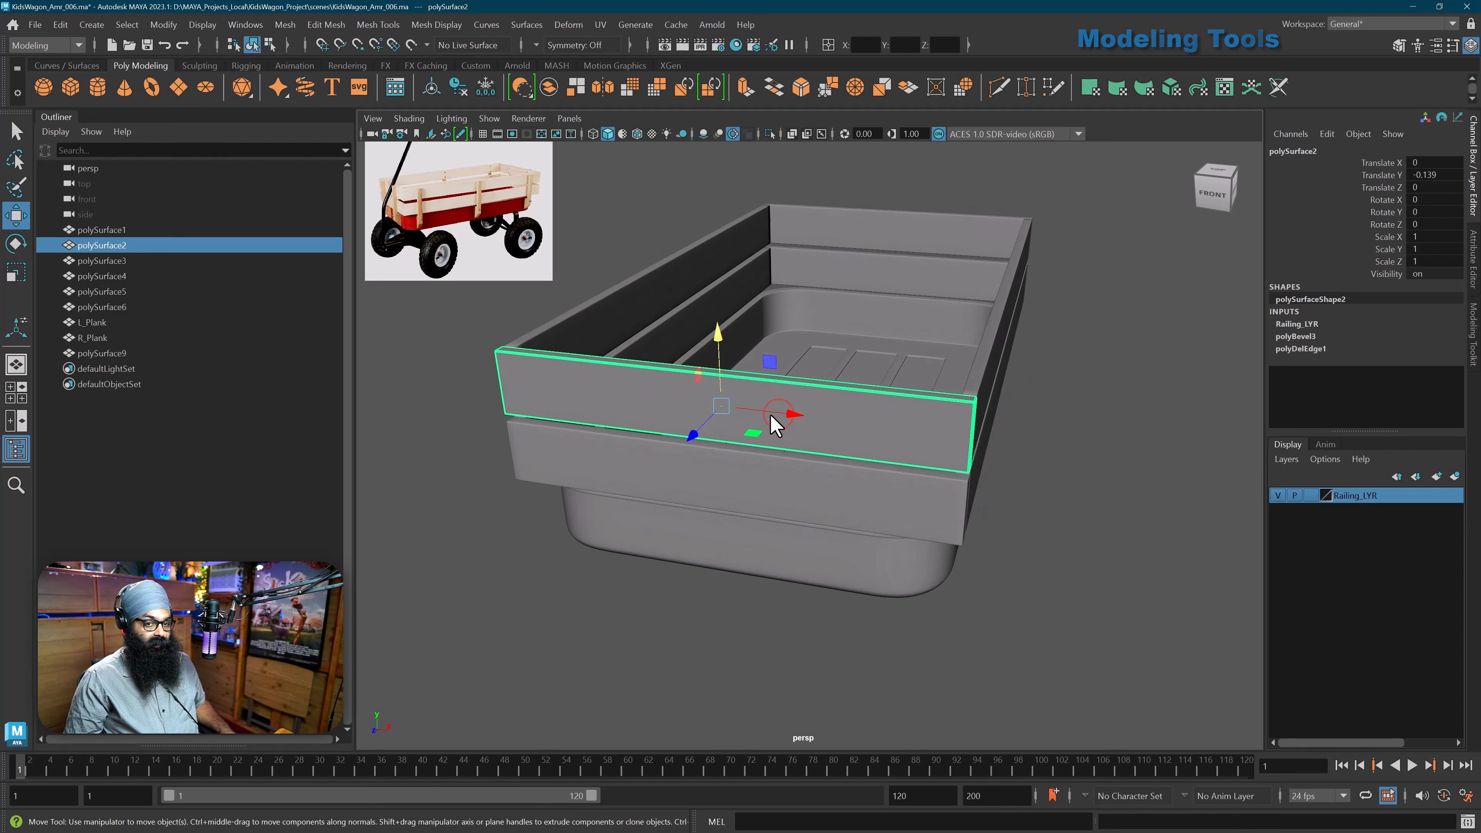
click(1398, 44)
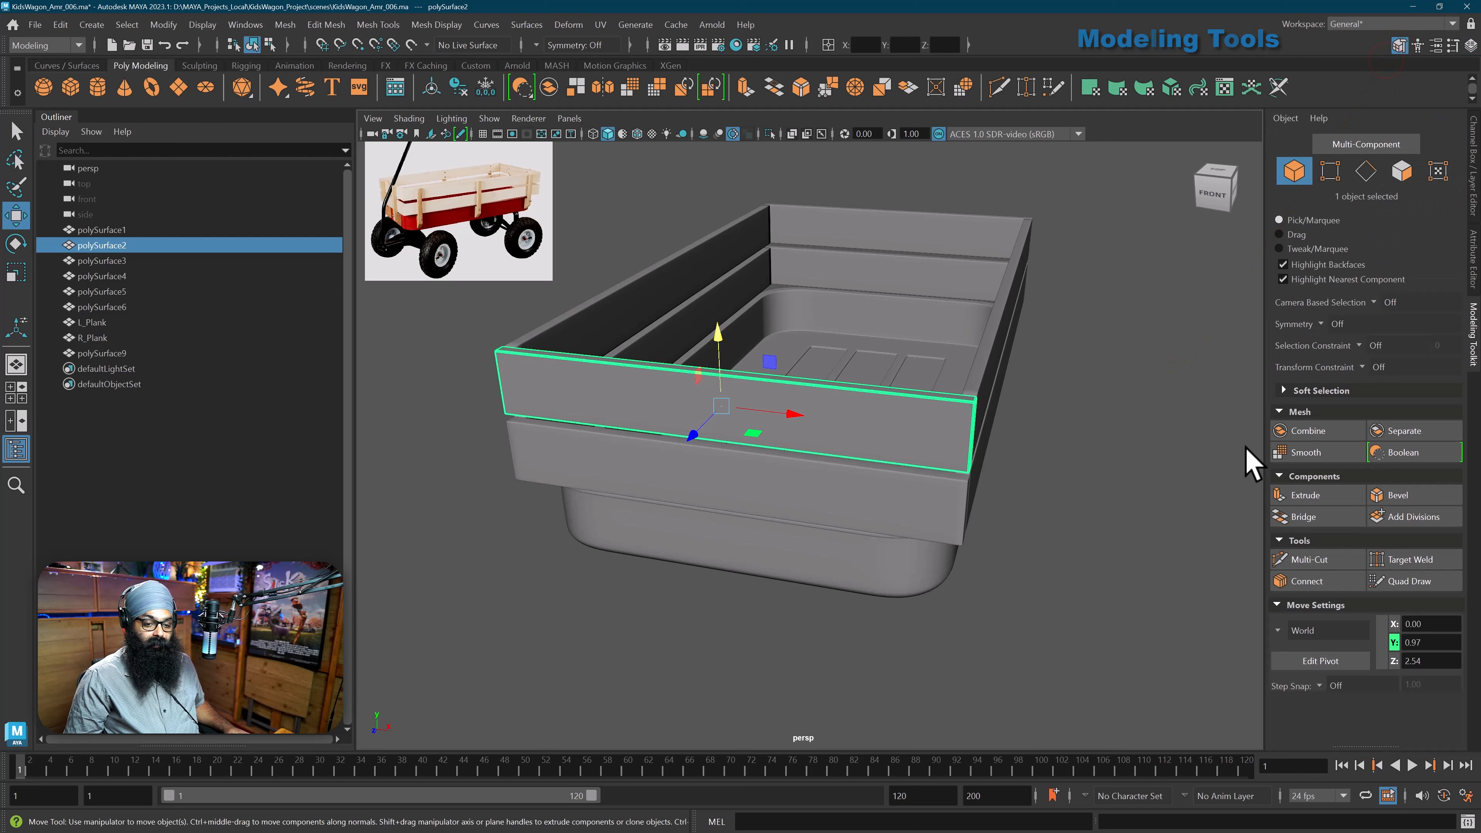
click(1311, 562)
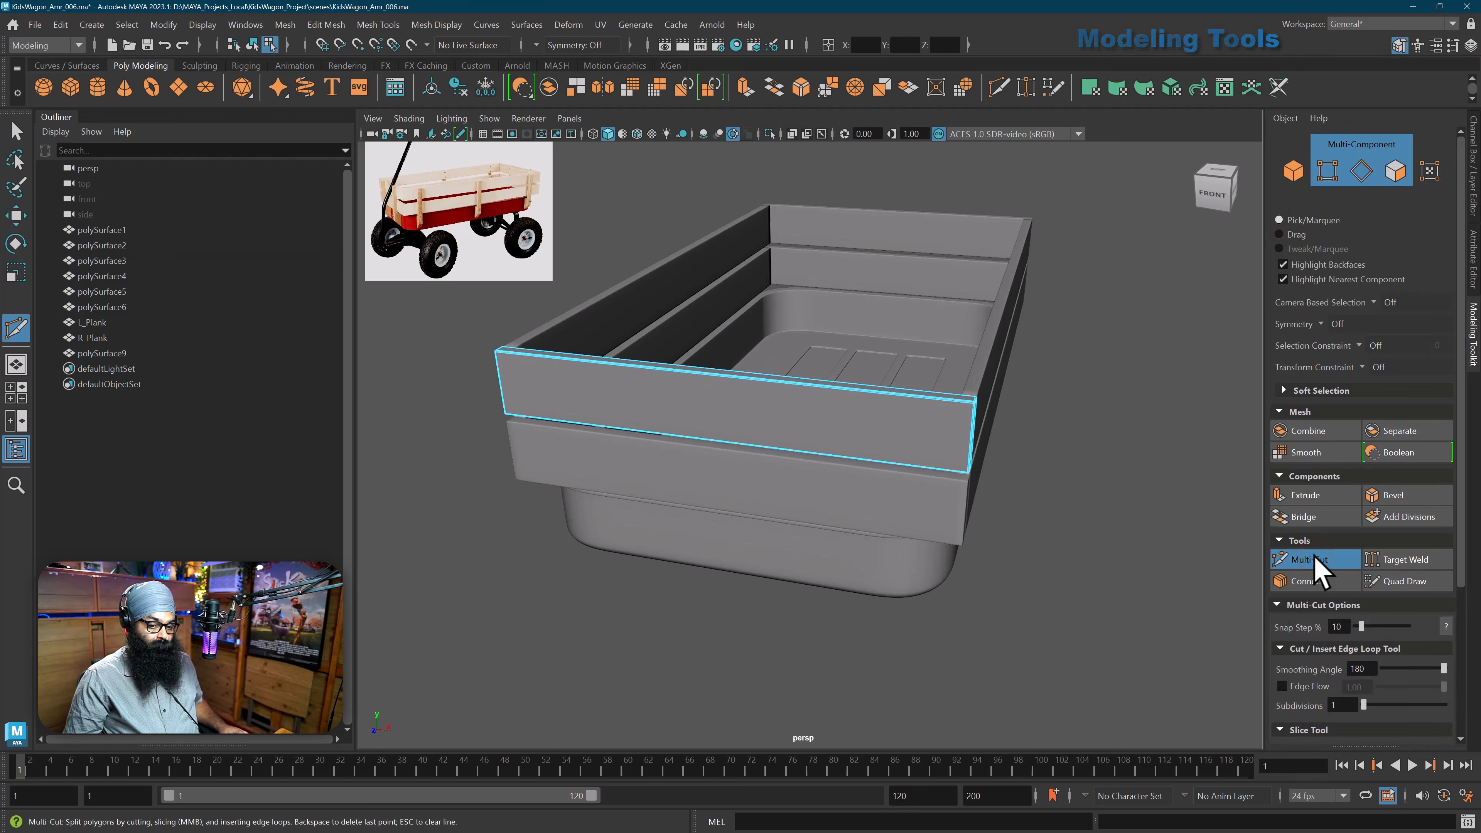
click(504, 413)
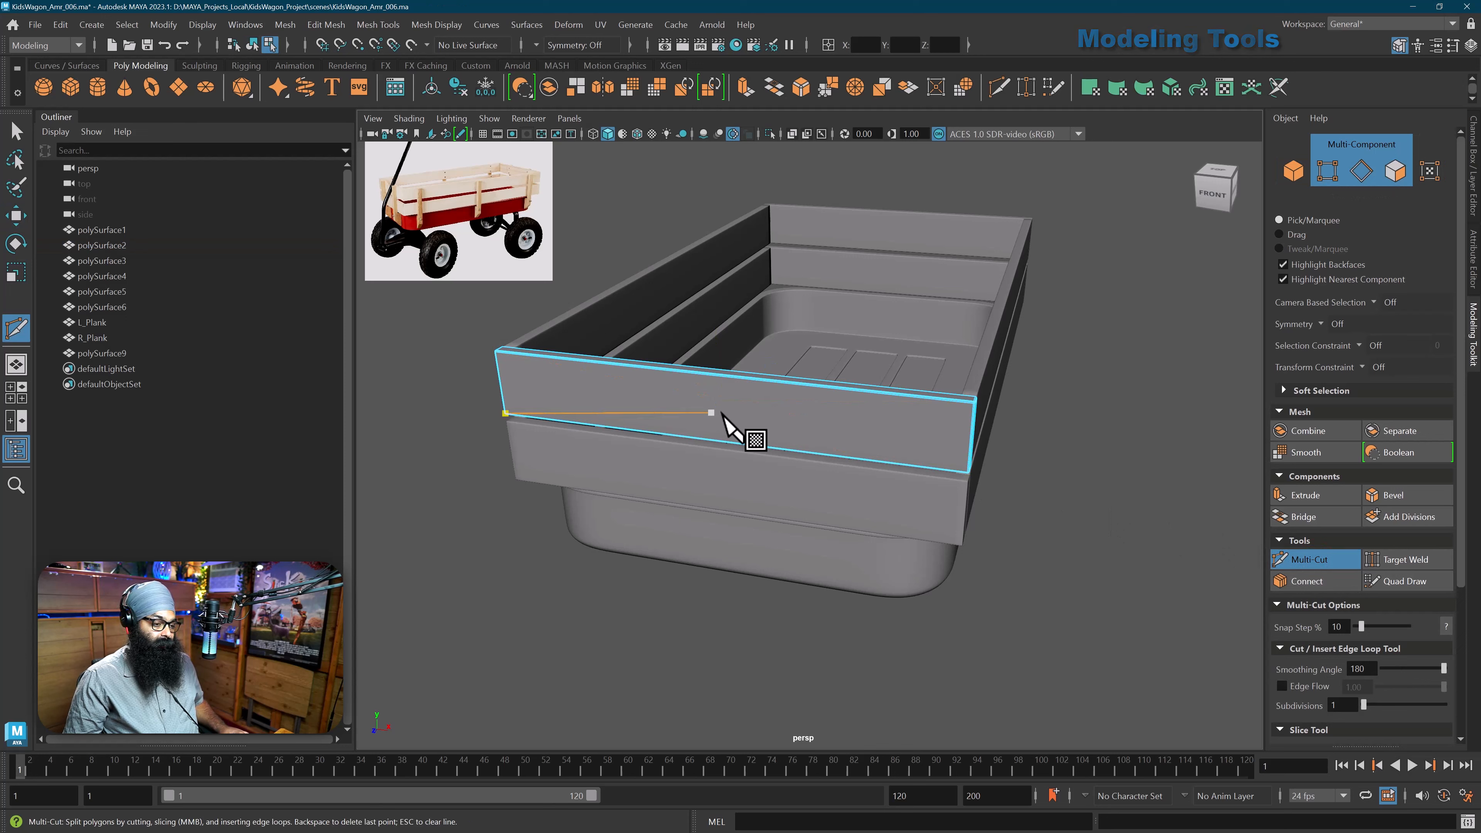
key(ctrl+shift)
ctrl+shift+drag(722, 414, 724, 416)
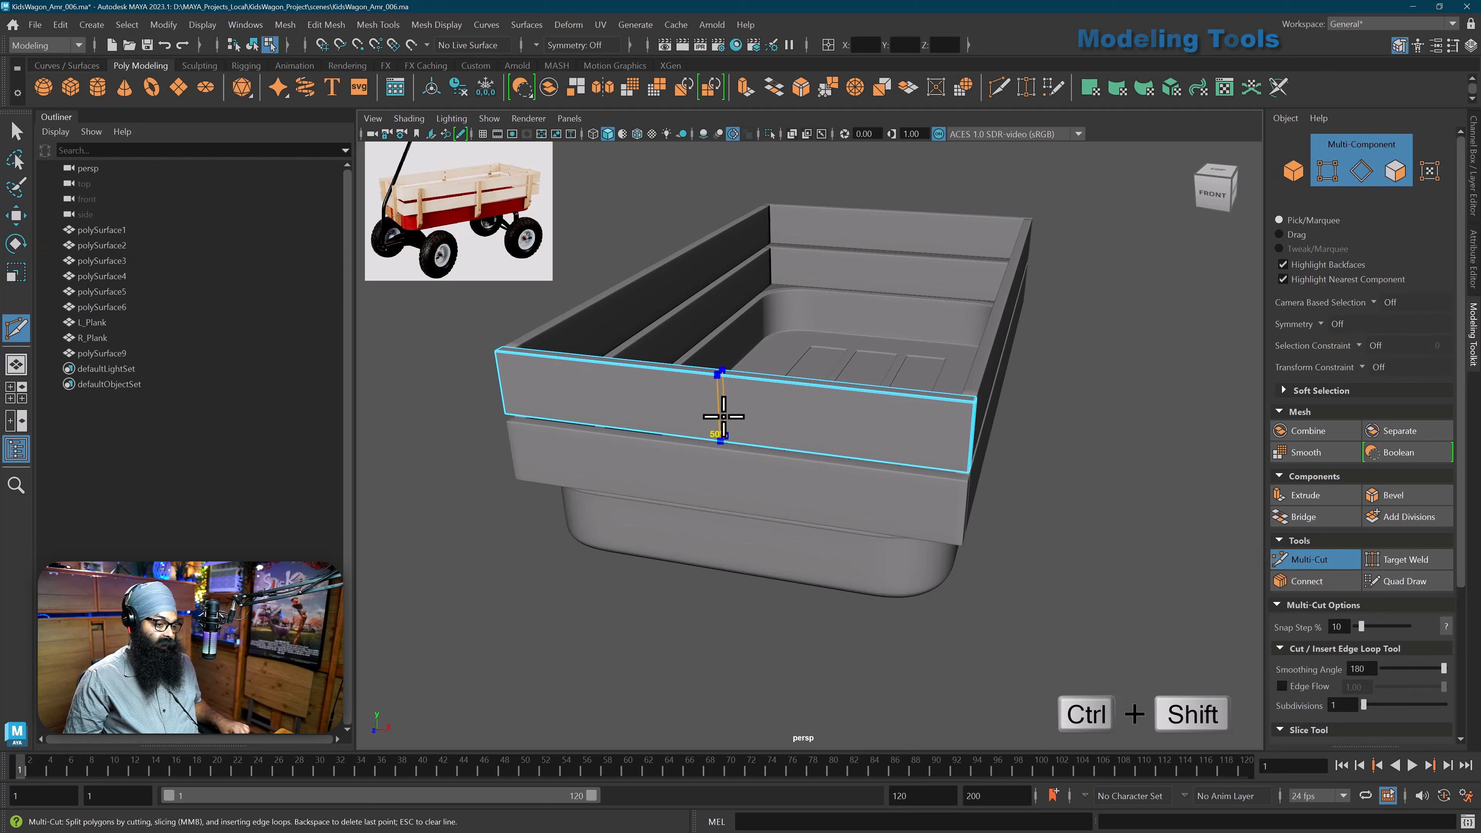
ctrl+shift+drag(715, 410, 763, 447)
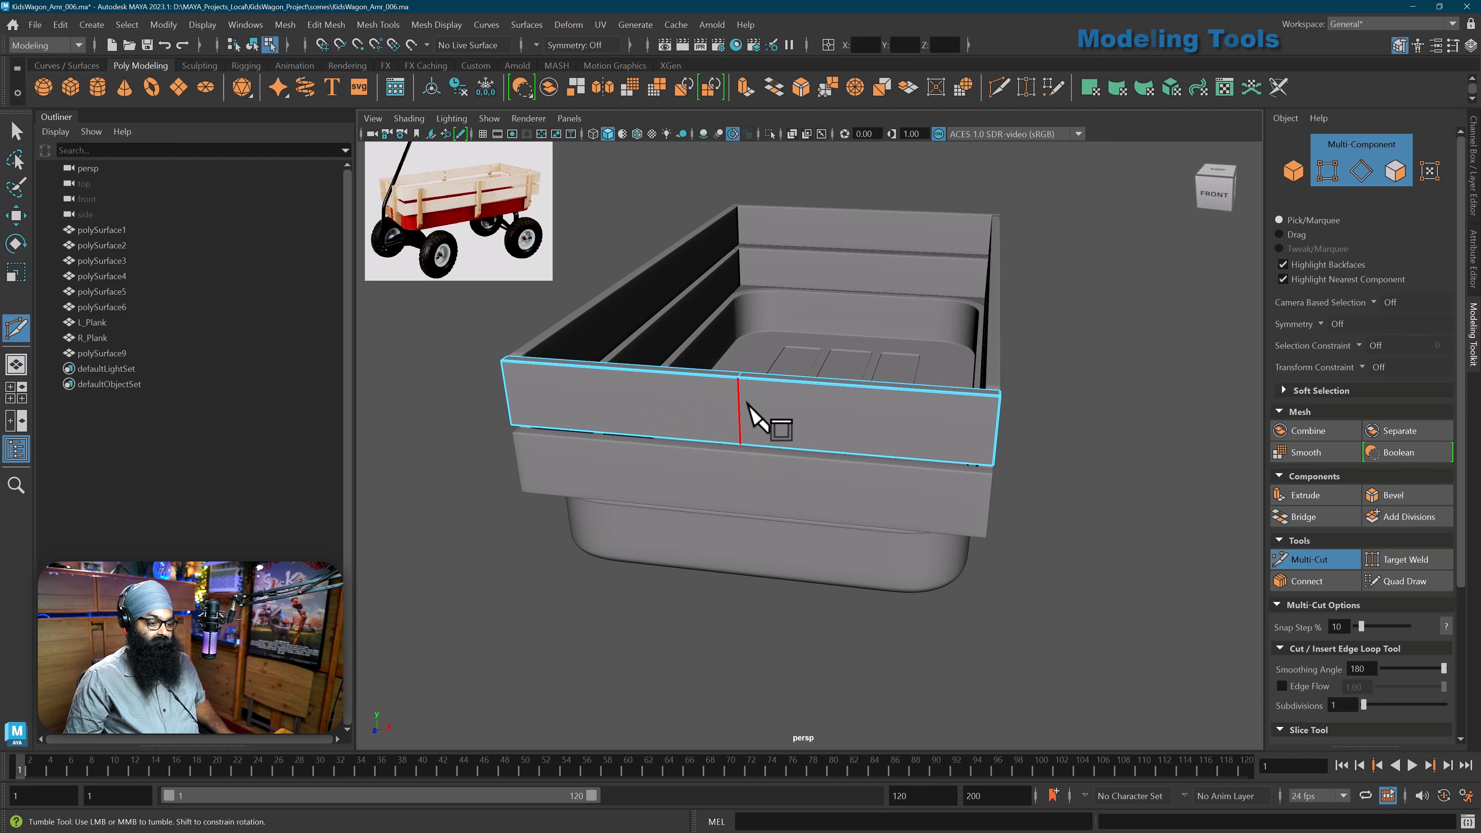
- Bevel the upper front plank's centre edge loop with a fraction of 0.3 and 8 segments, and return to object selection
key(w)
right_drag(747, 400, 756, 375)
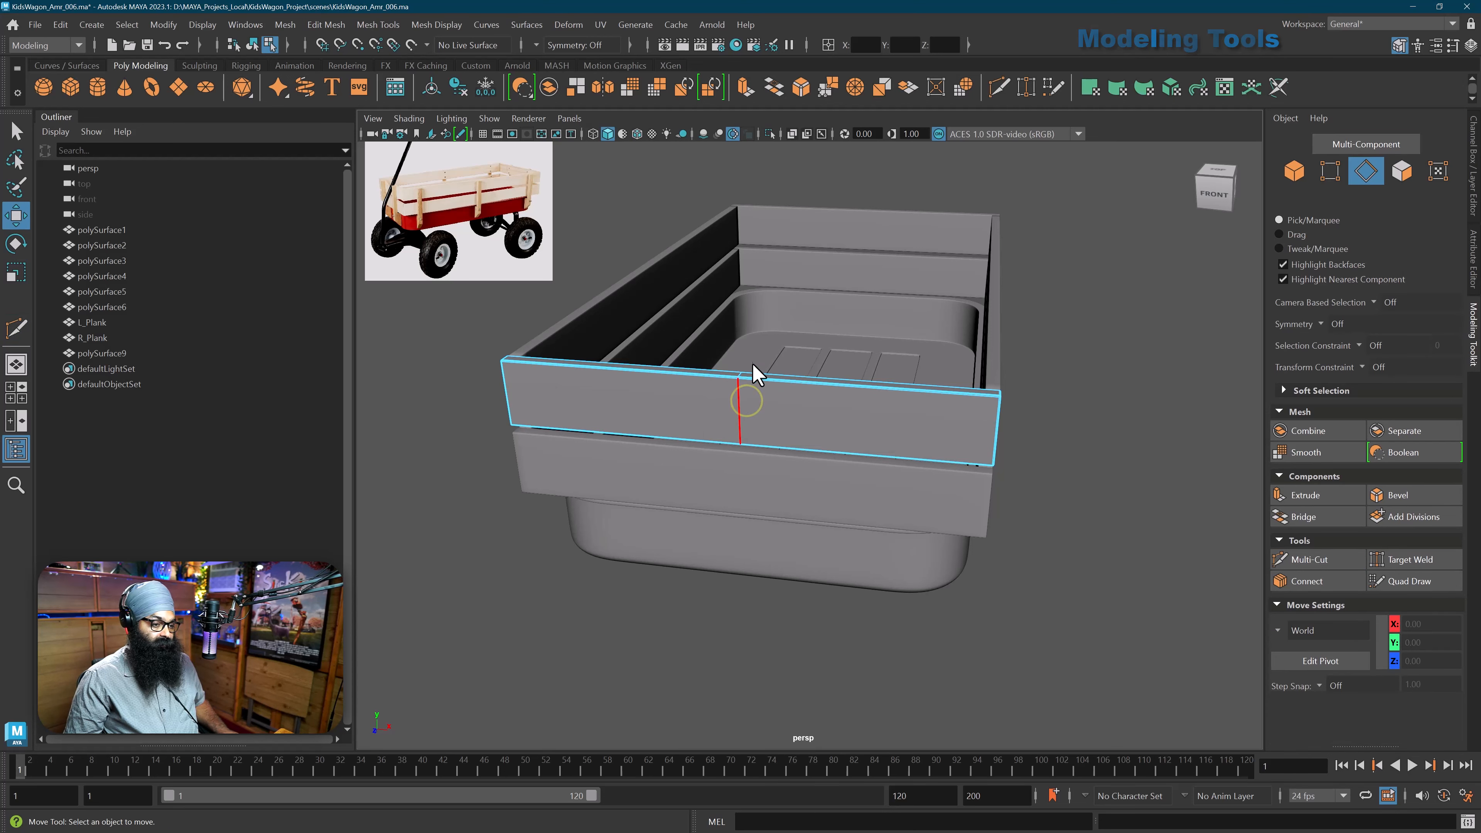
double_click(751, 418)
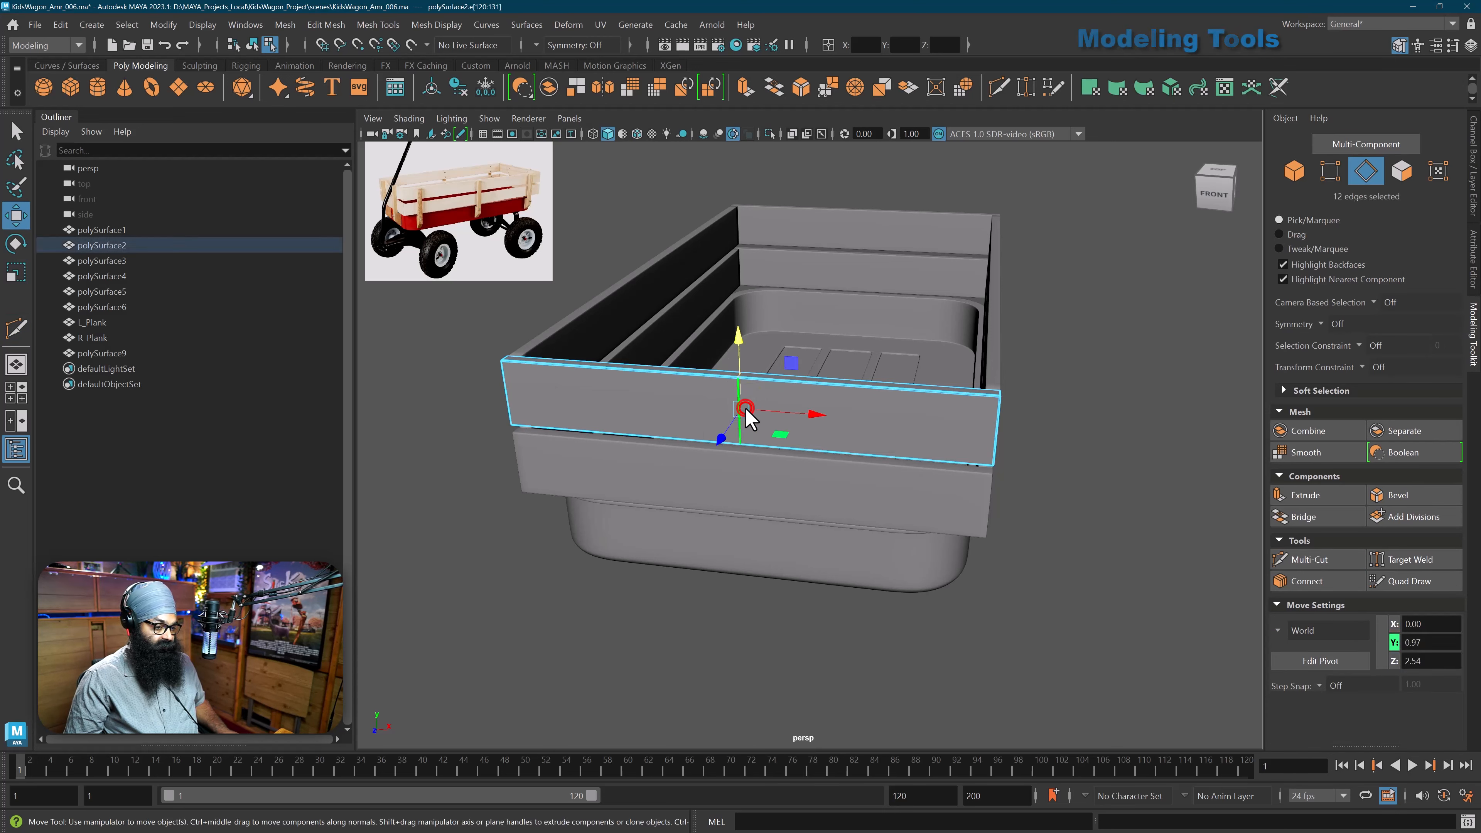
click(1411, 493)
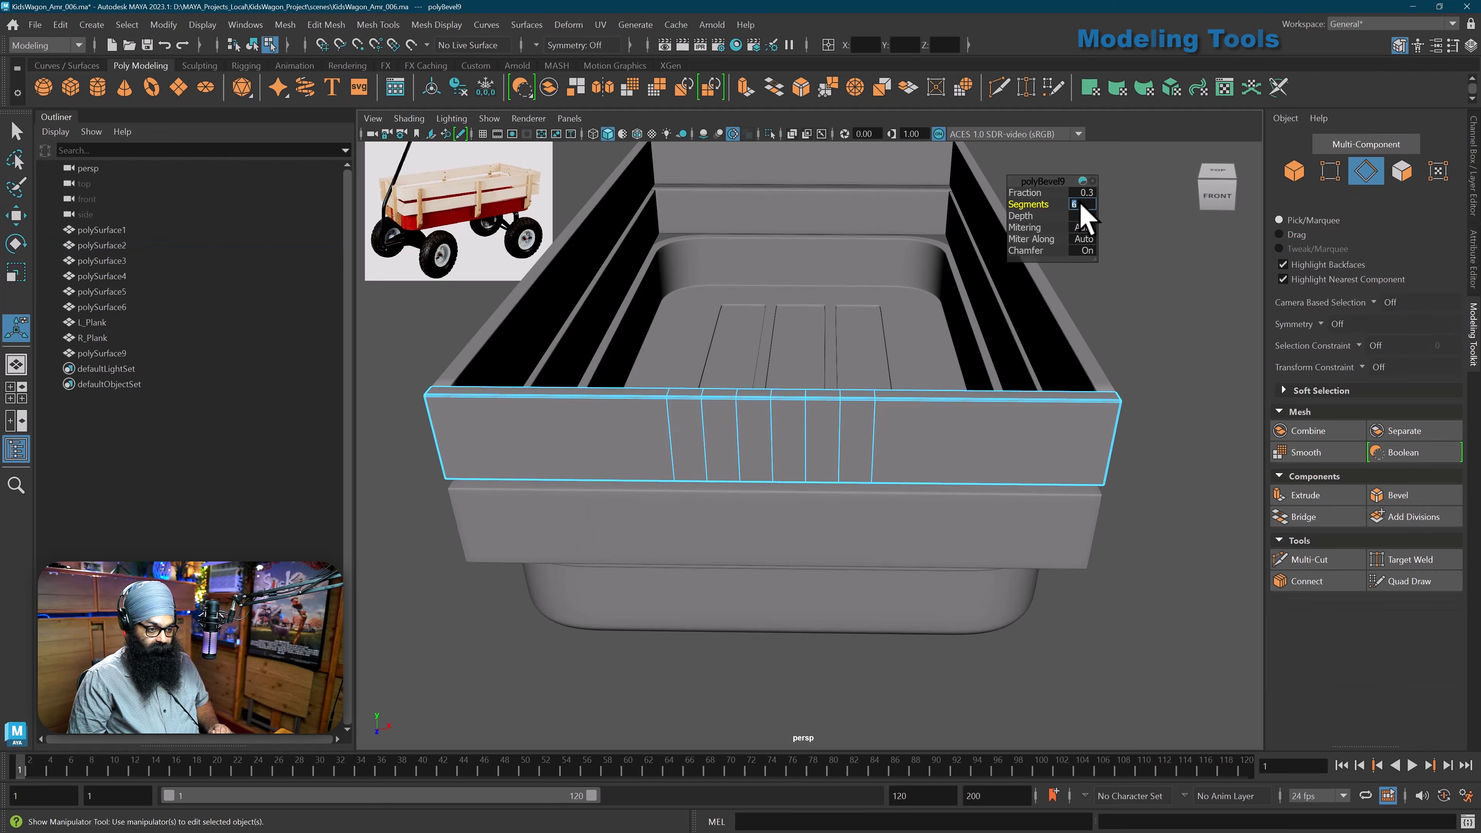
text(8)
key(Return)
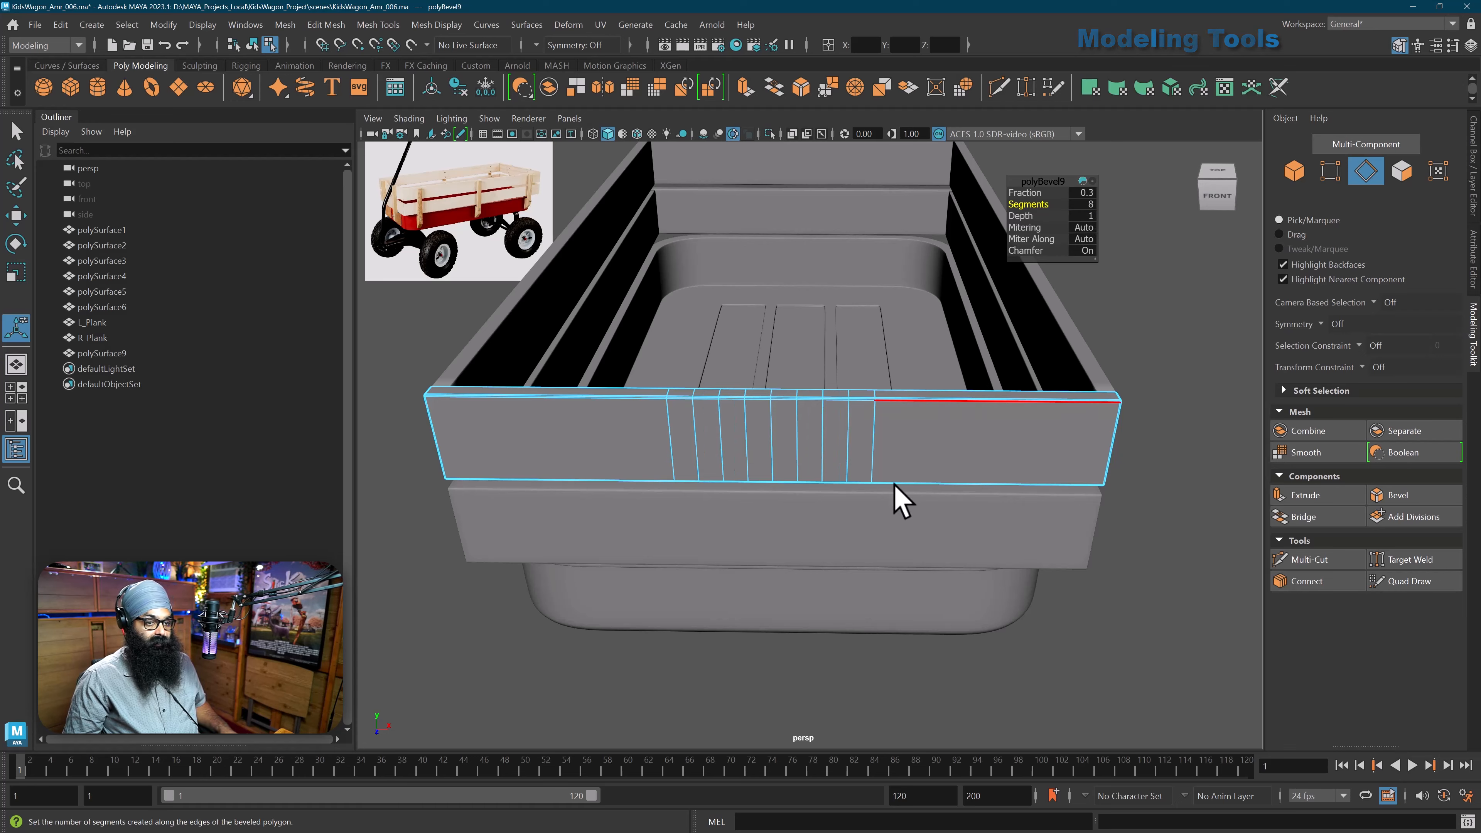
alt+drag(893, 496, 892, 479)
right_drag(826, 343, 886, 319)
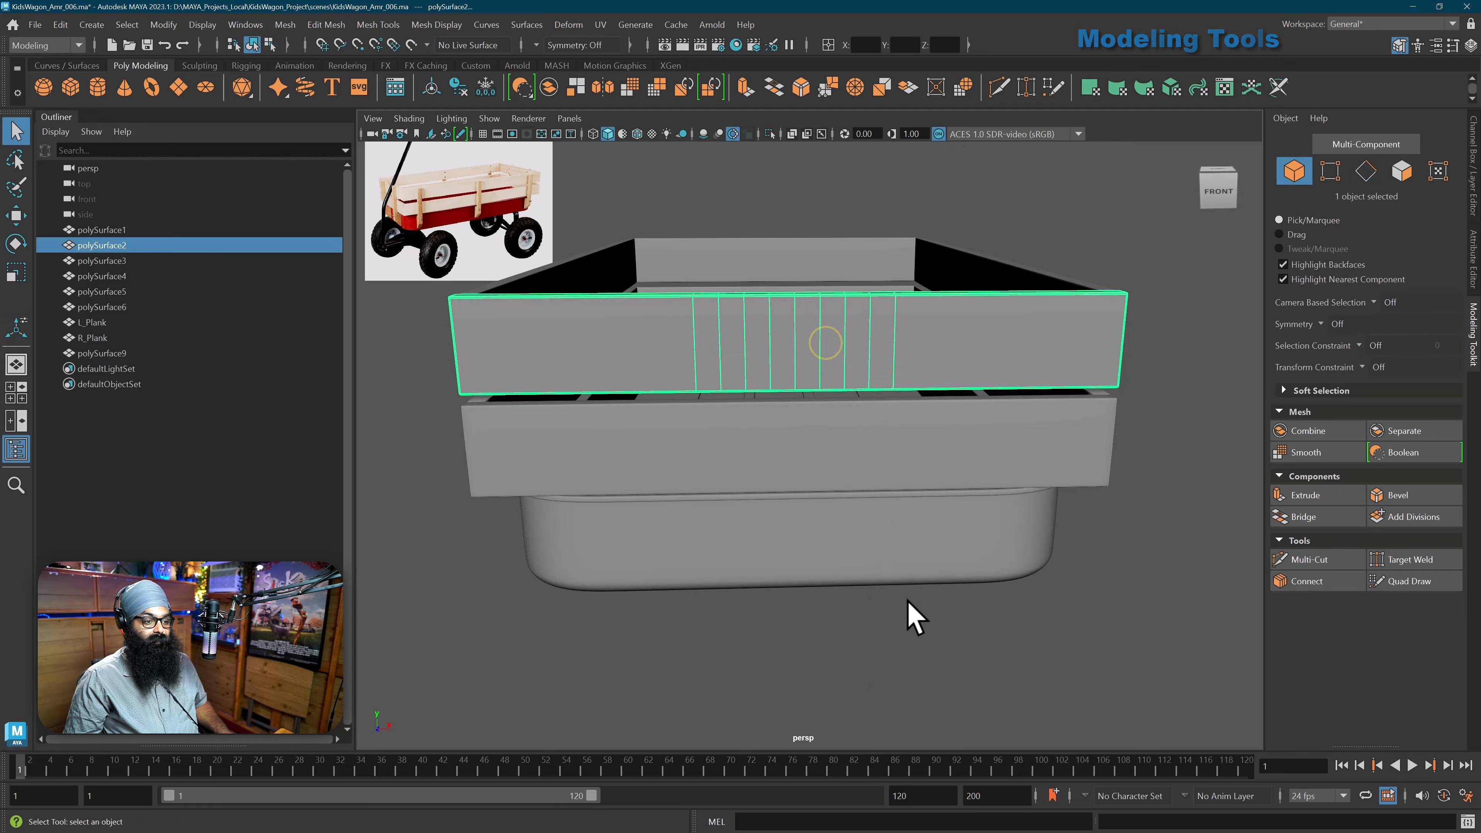
- Select the upper front plank and frame its central edge loops closely in the front view
click(908, 603)
scroll(823, 415, up, 2)
alt+middle_drag(822, 414, 822, 451)
click(776, 318)
key(space)
click(756, 389)
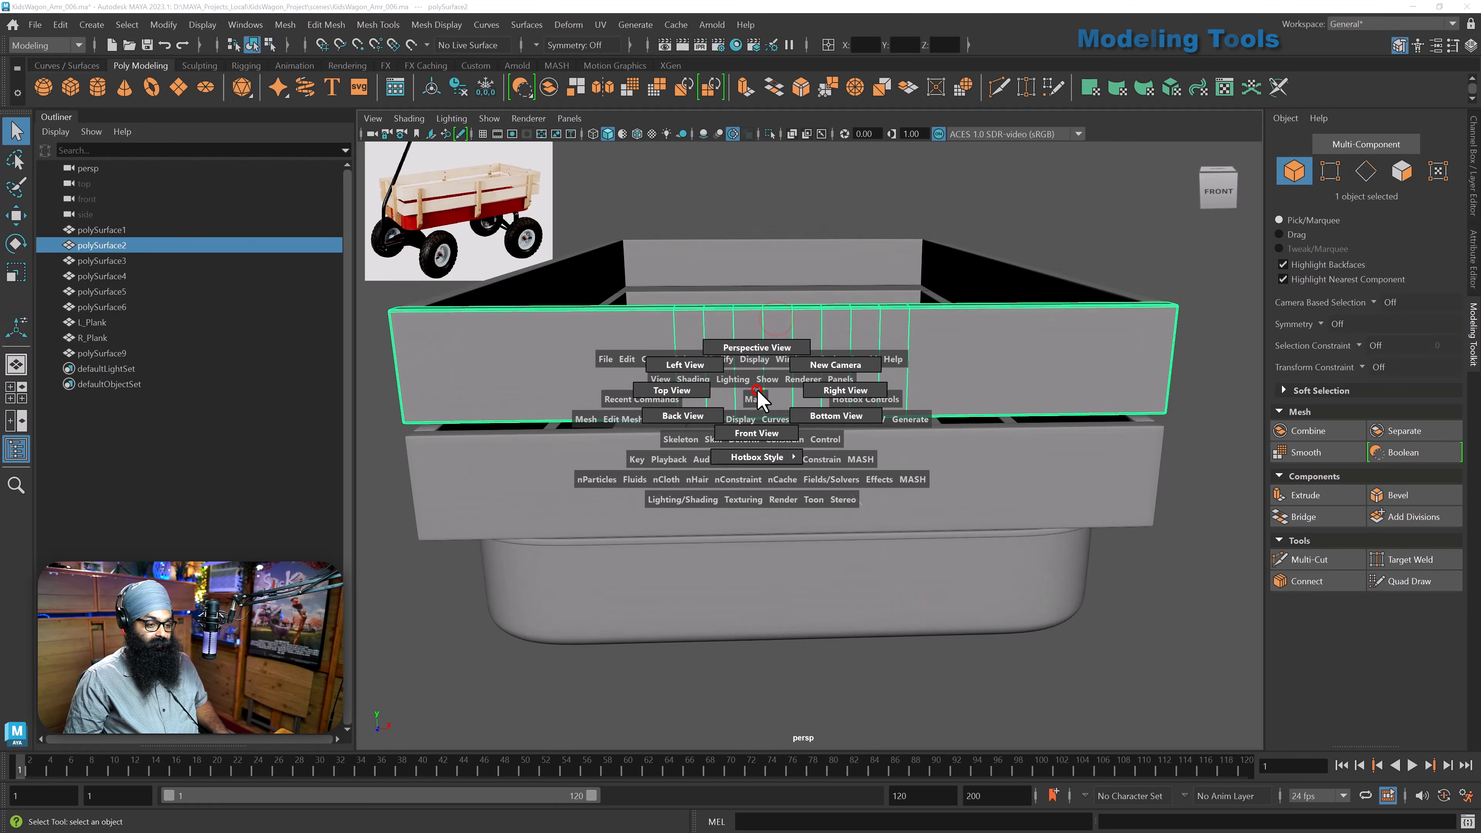
drag(756, 391, 759, 427)
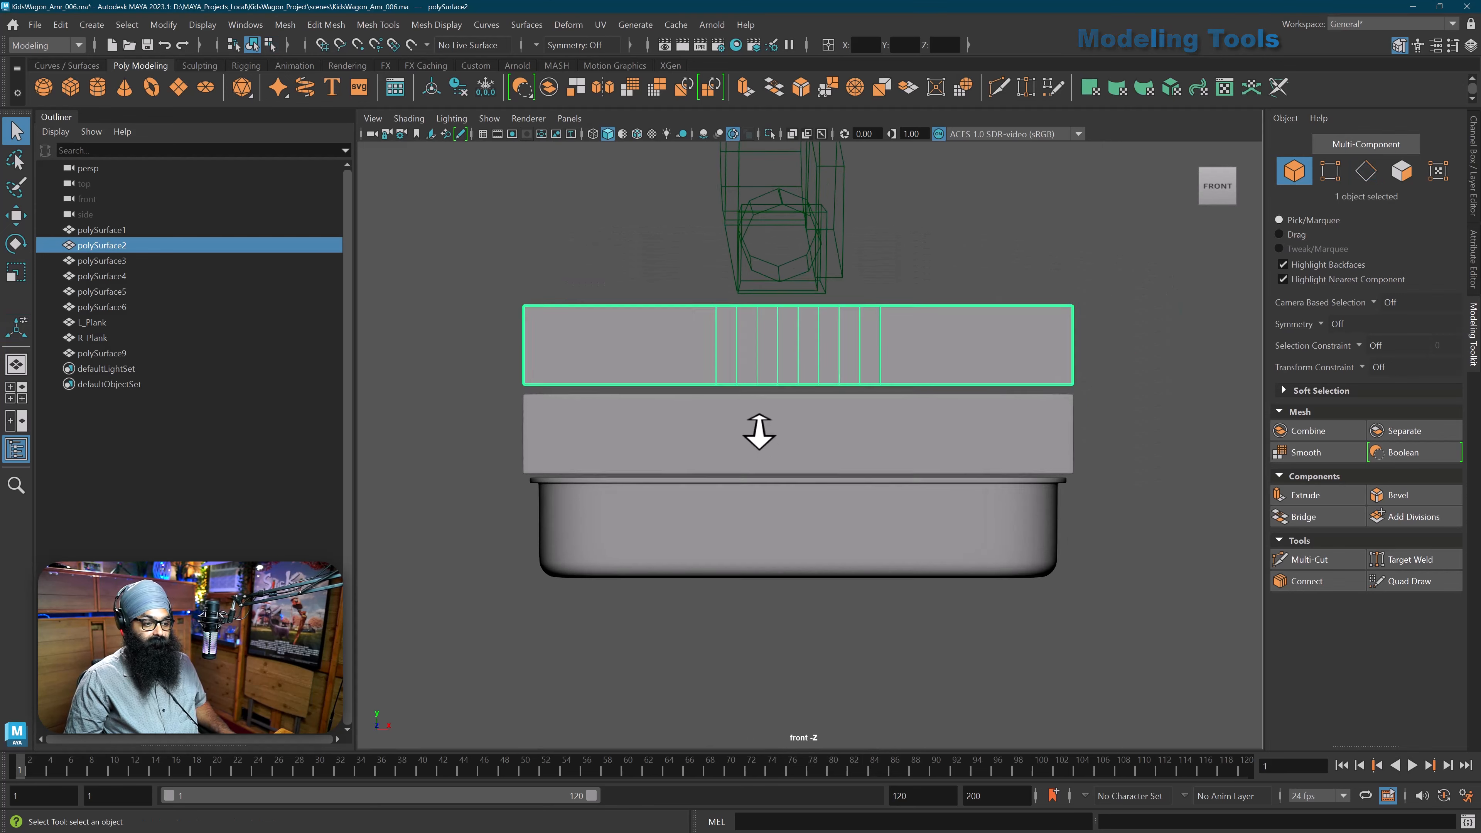
alt+middle_drag(774, 208, 756, 433)
alt+right_drag(757, 434, 779, 467)
alt+middle_drag(778, 466, 791, 414)
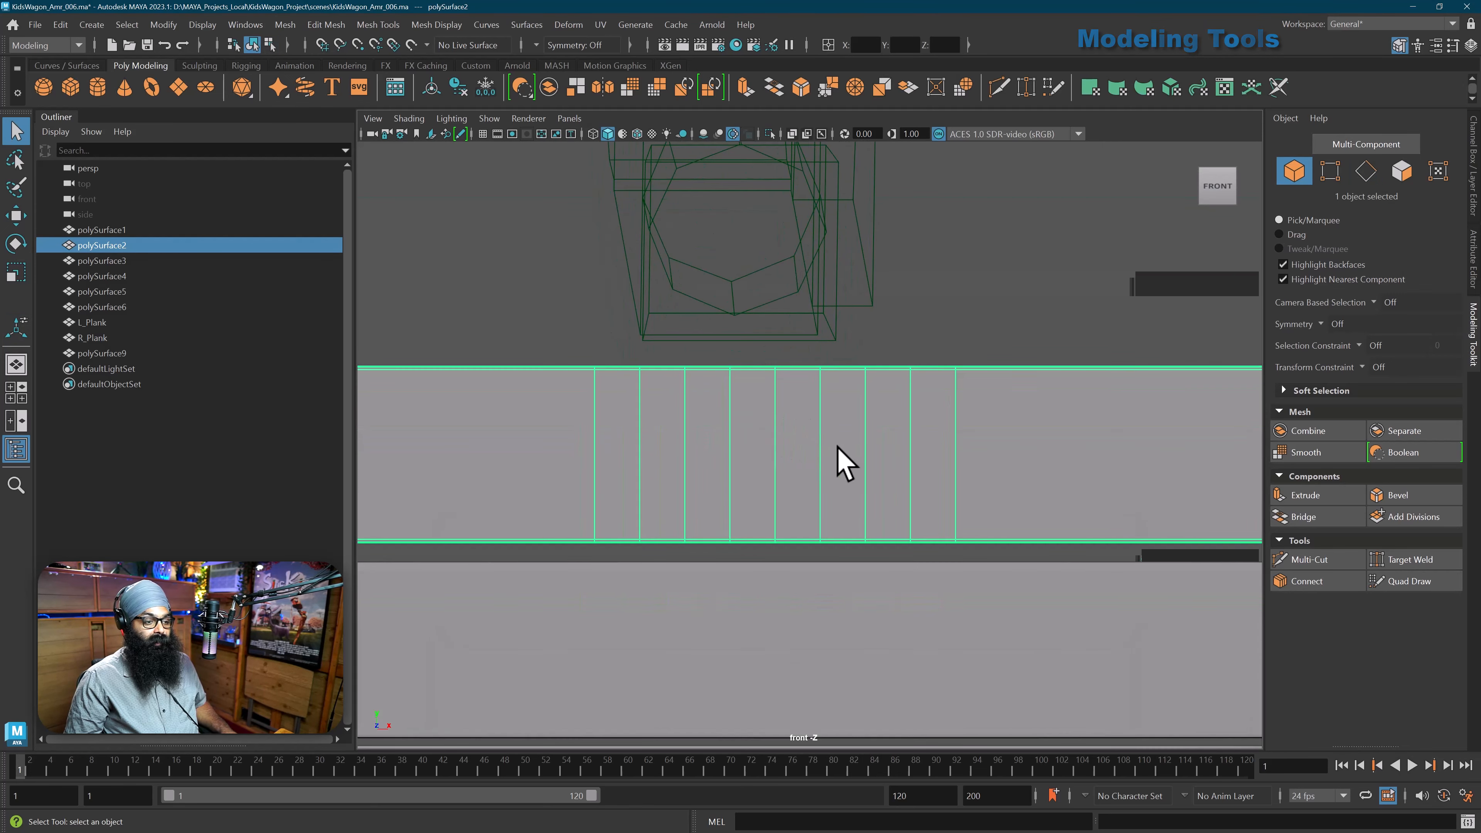
alt+right_drag(836, 446, 839, 449)
alt+middle_drag(840, 450, 839, 446)
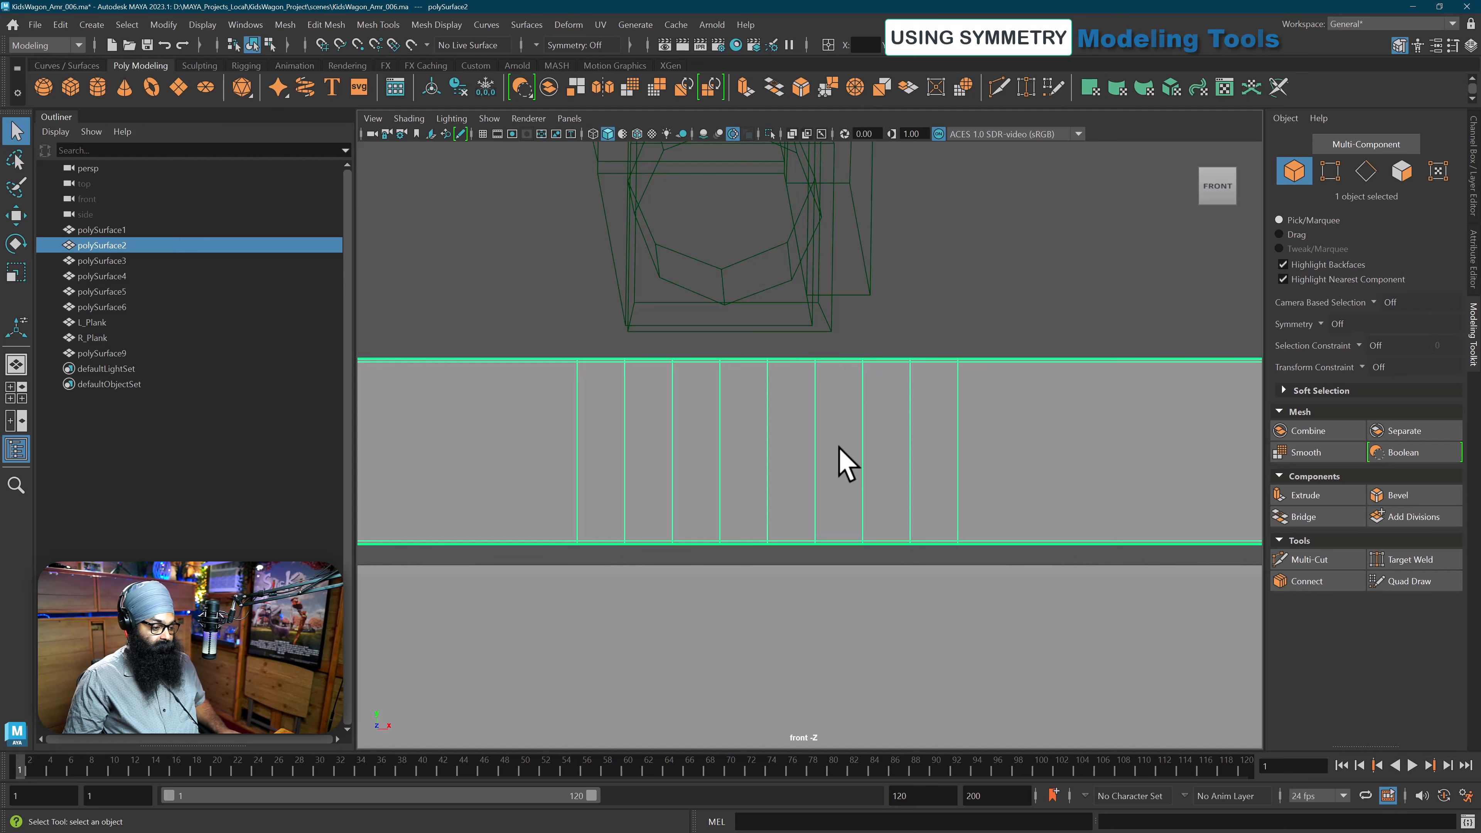
click(1321, 324)
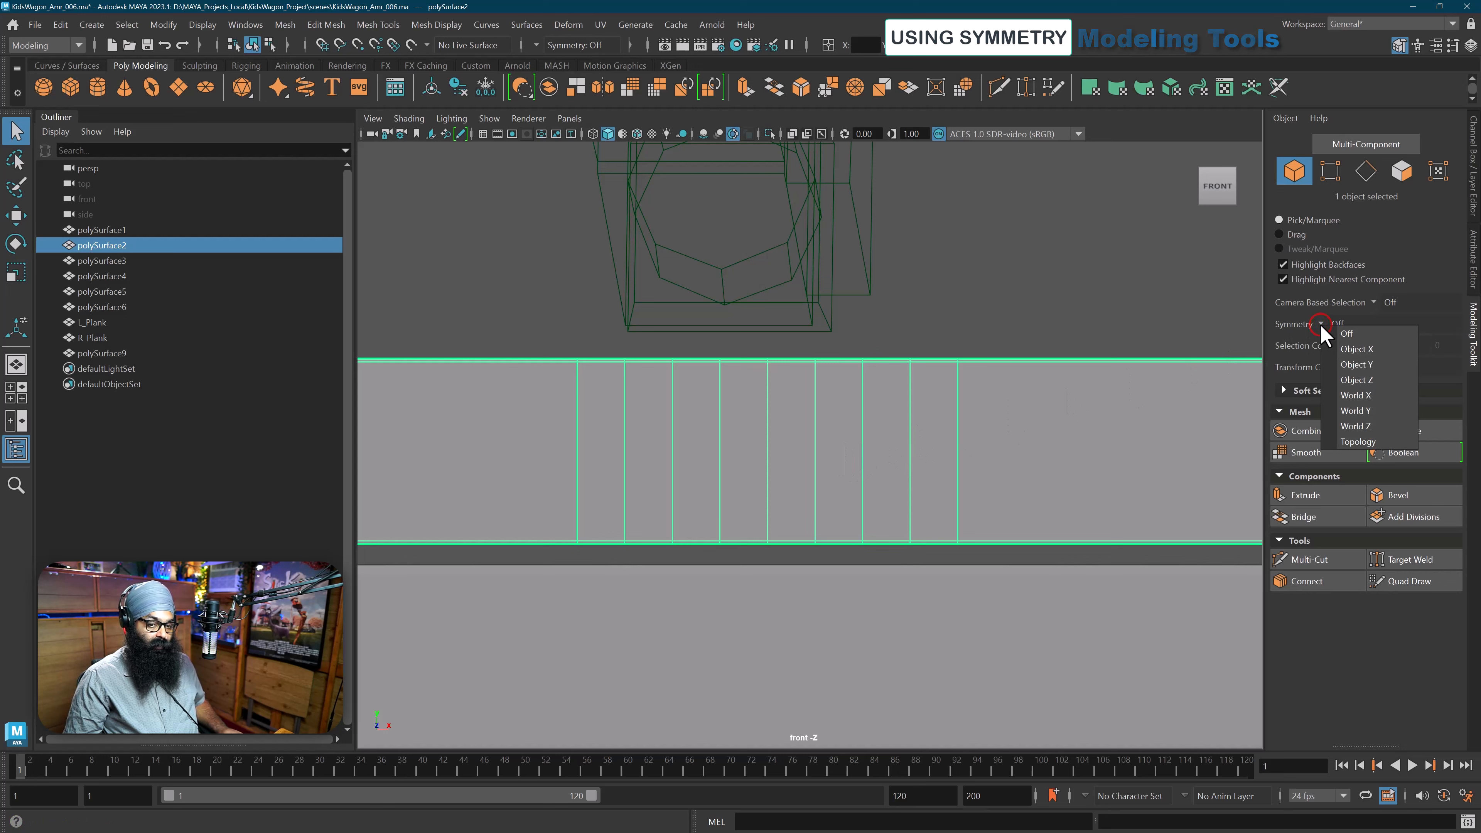
key(Down)
key(Down)
key(Down)
key(Down)
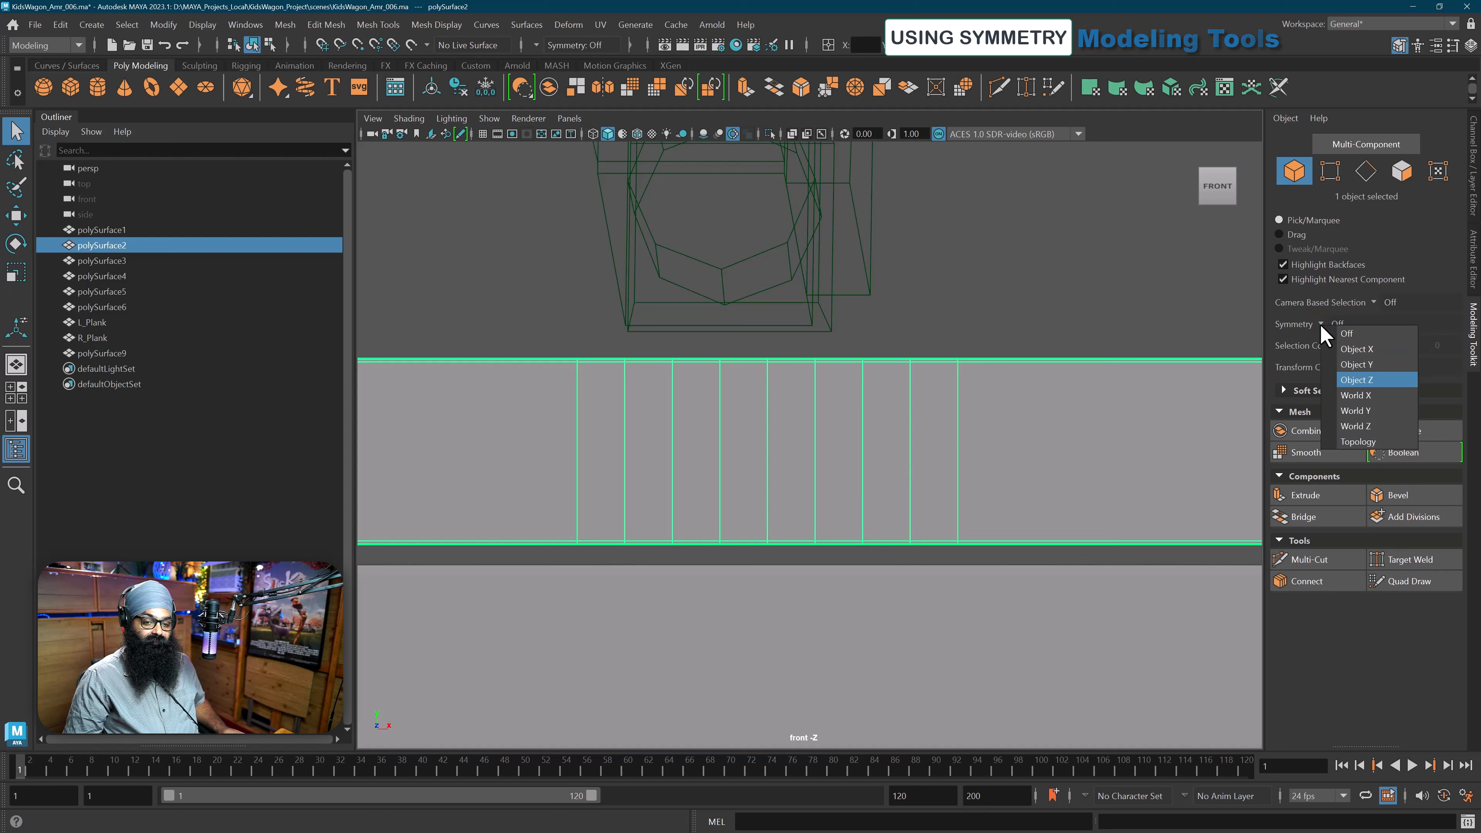
key(Up)
key(Up)
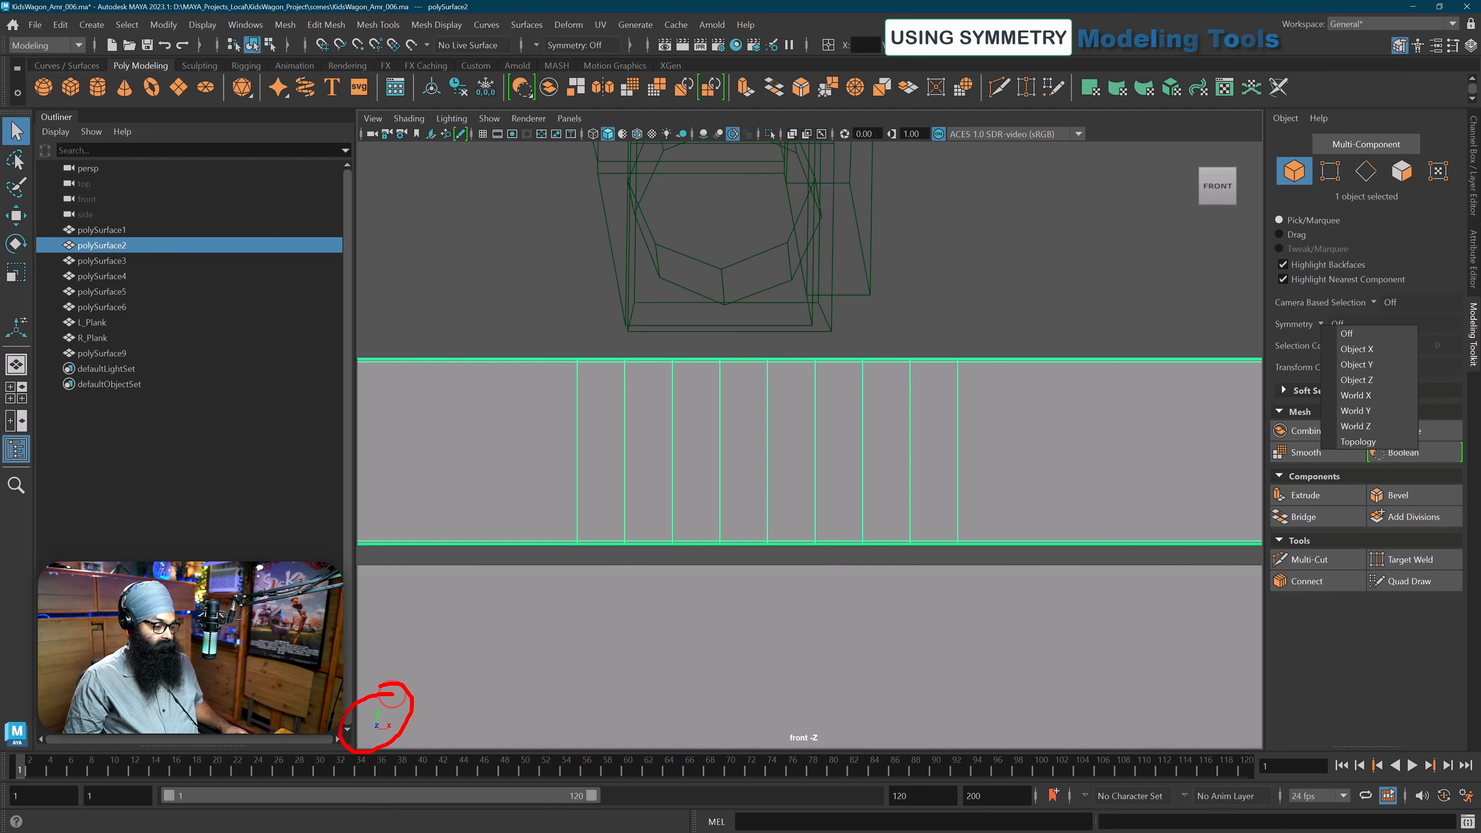
drag(663, 515, 450, 678)
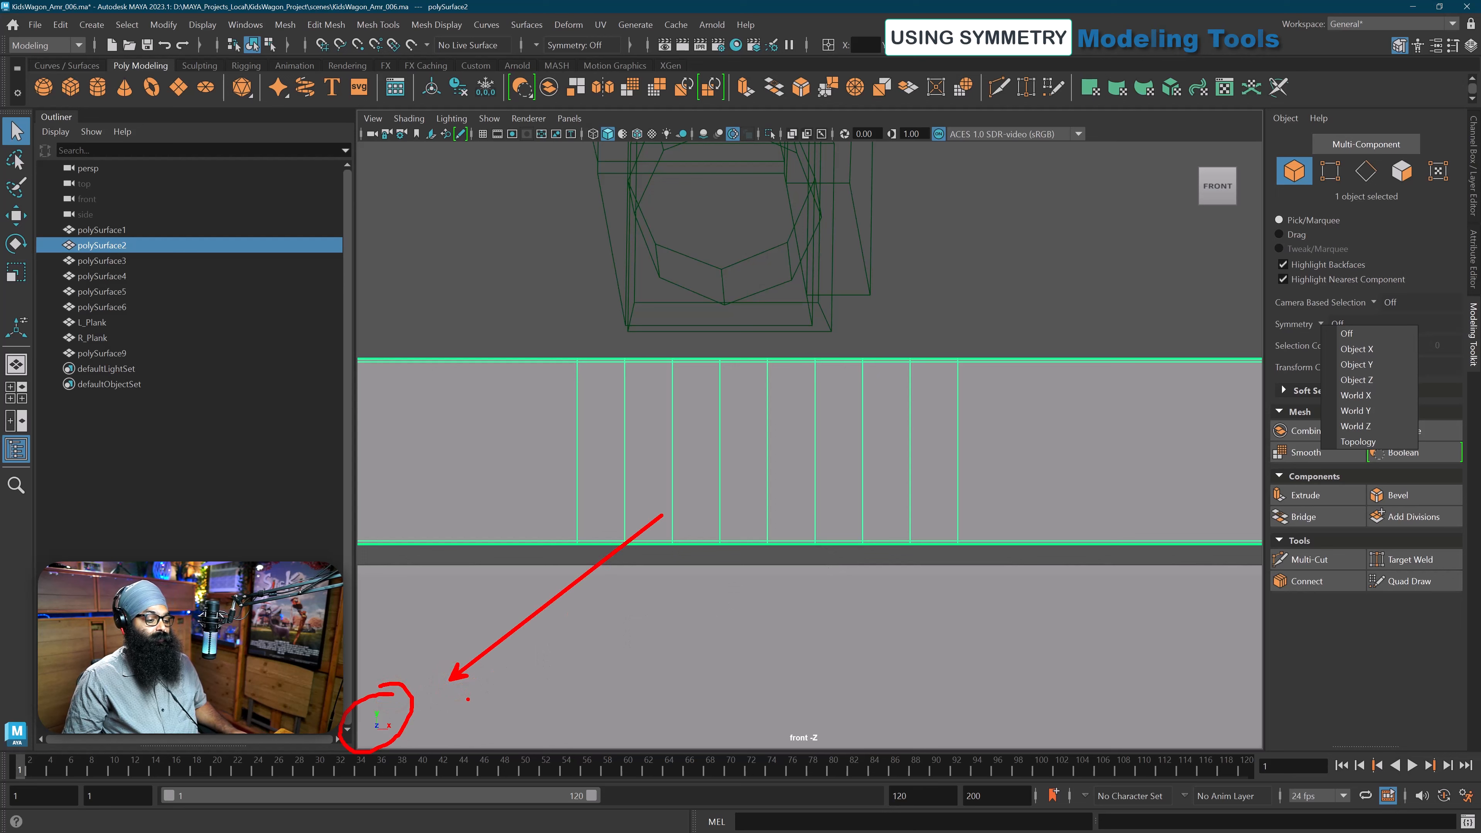
mouse_move(459, 729)
mouse_down()
mouse_move(661, 705)
mouse_move(662, 732)
mouse_up()
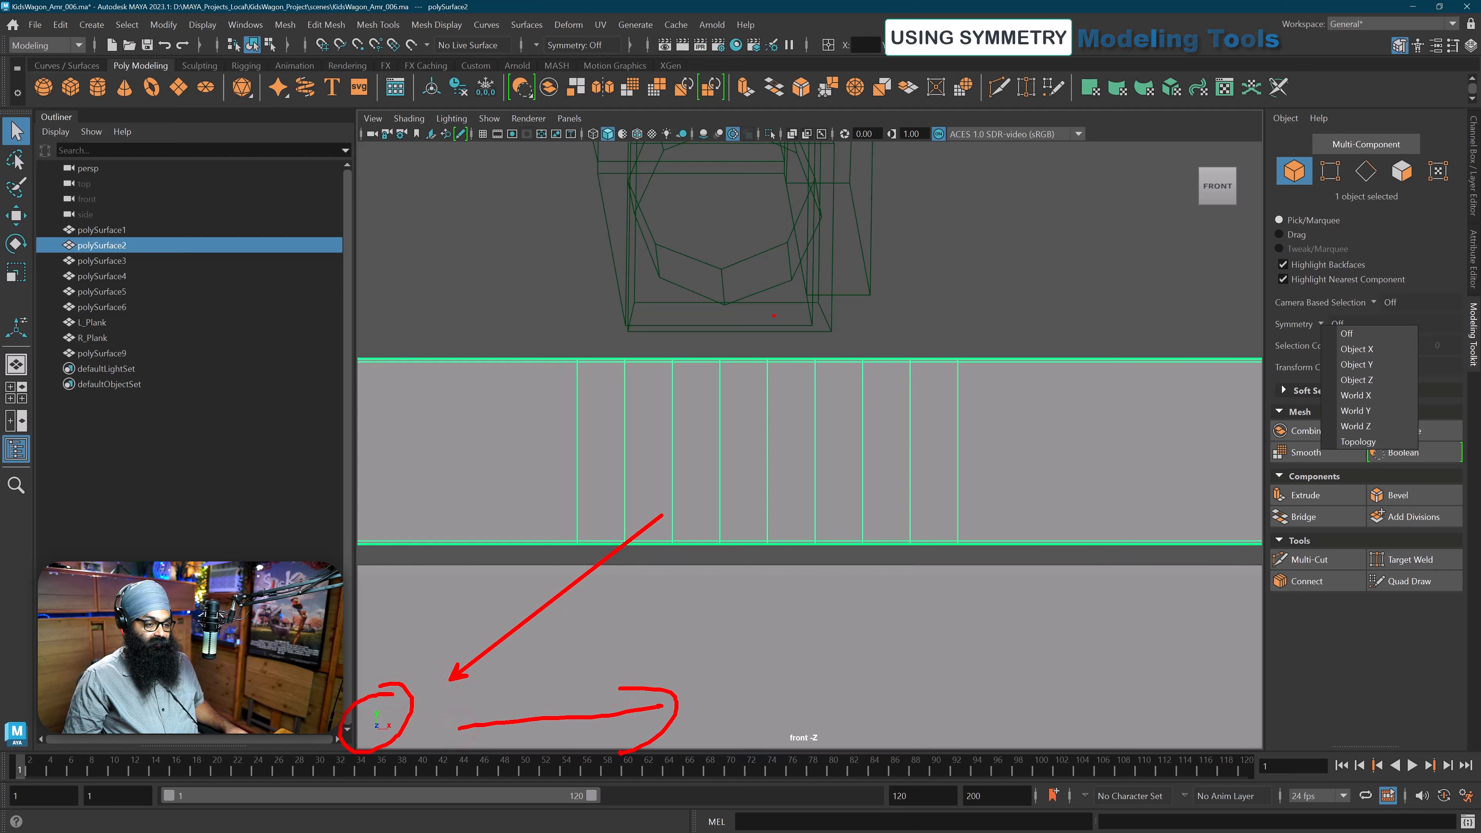
drag(764, 286, 762, 703)
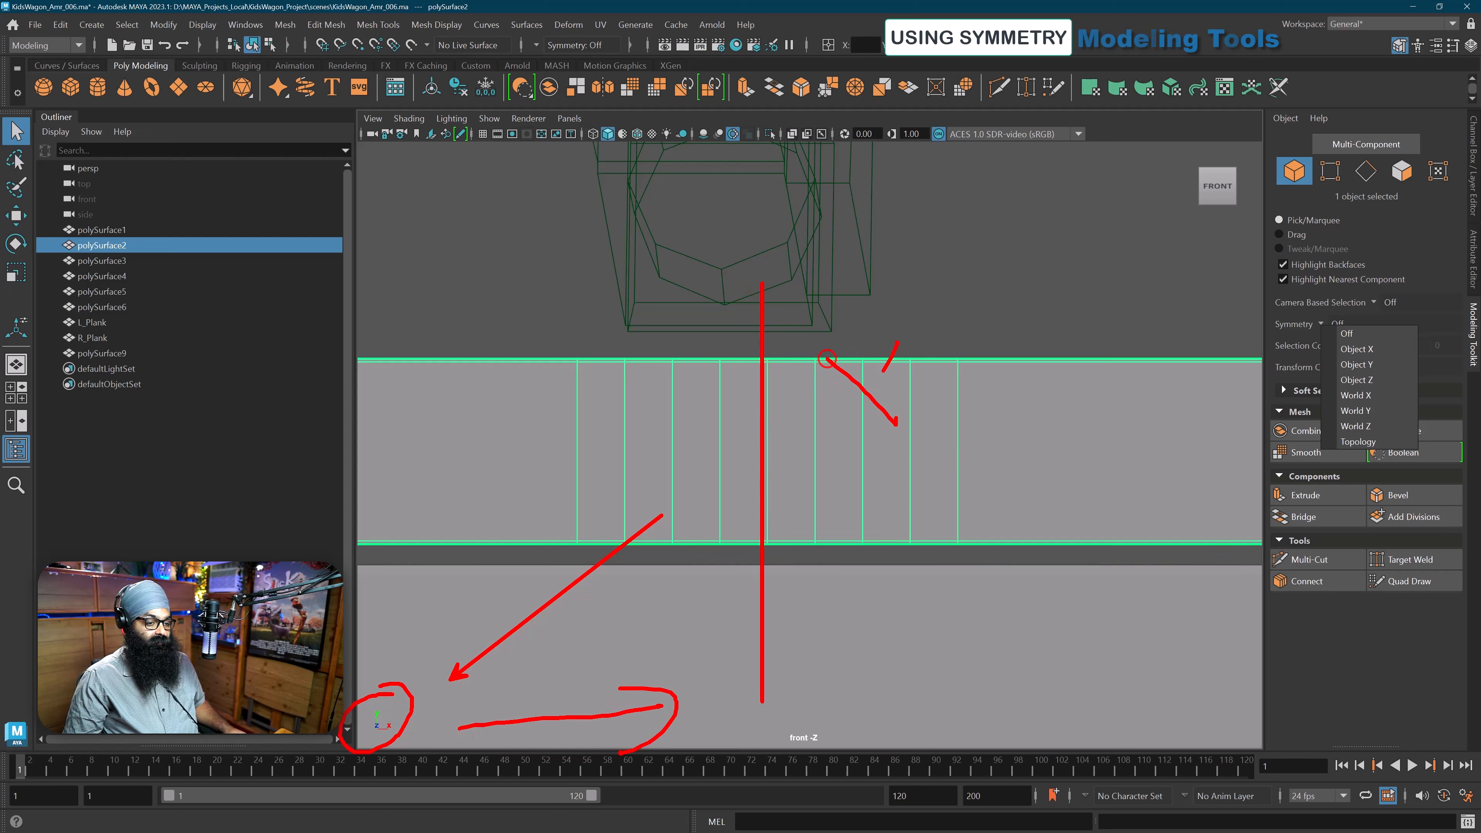
drag(885, 369, 815, 491)
drag(874, 325, 602, 301)
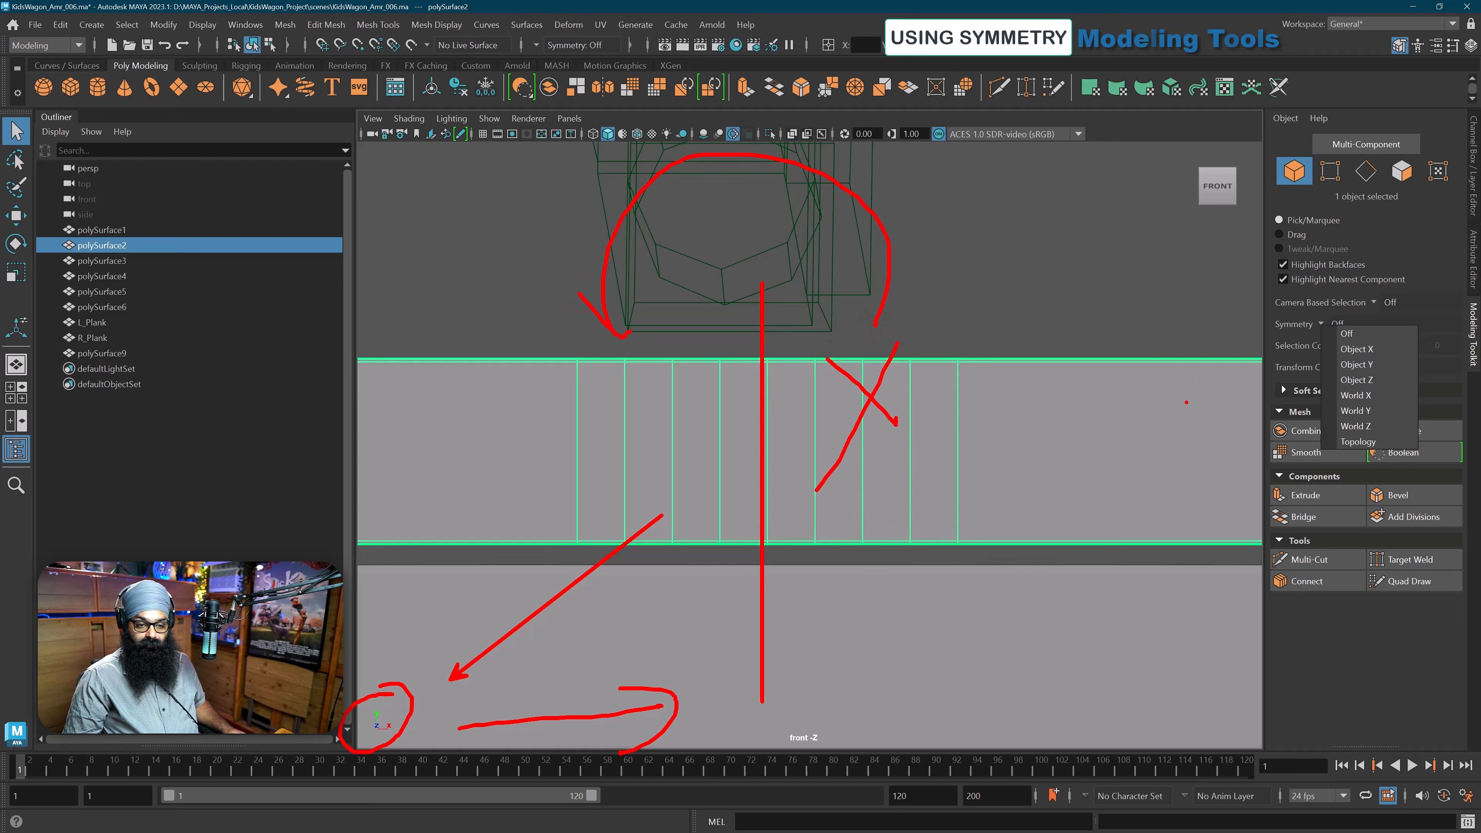
key(Escape)
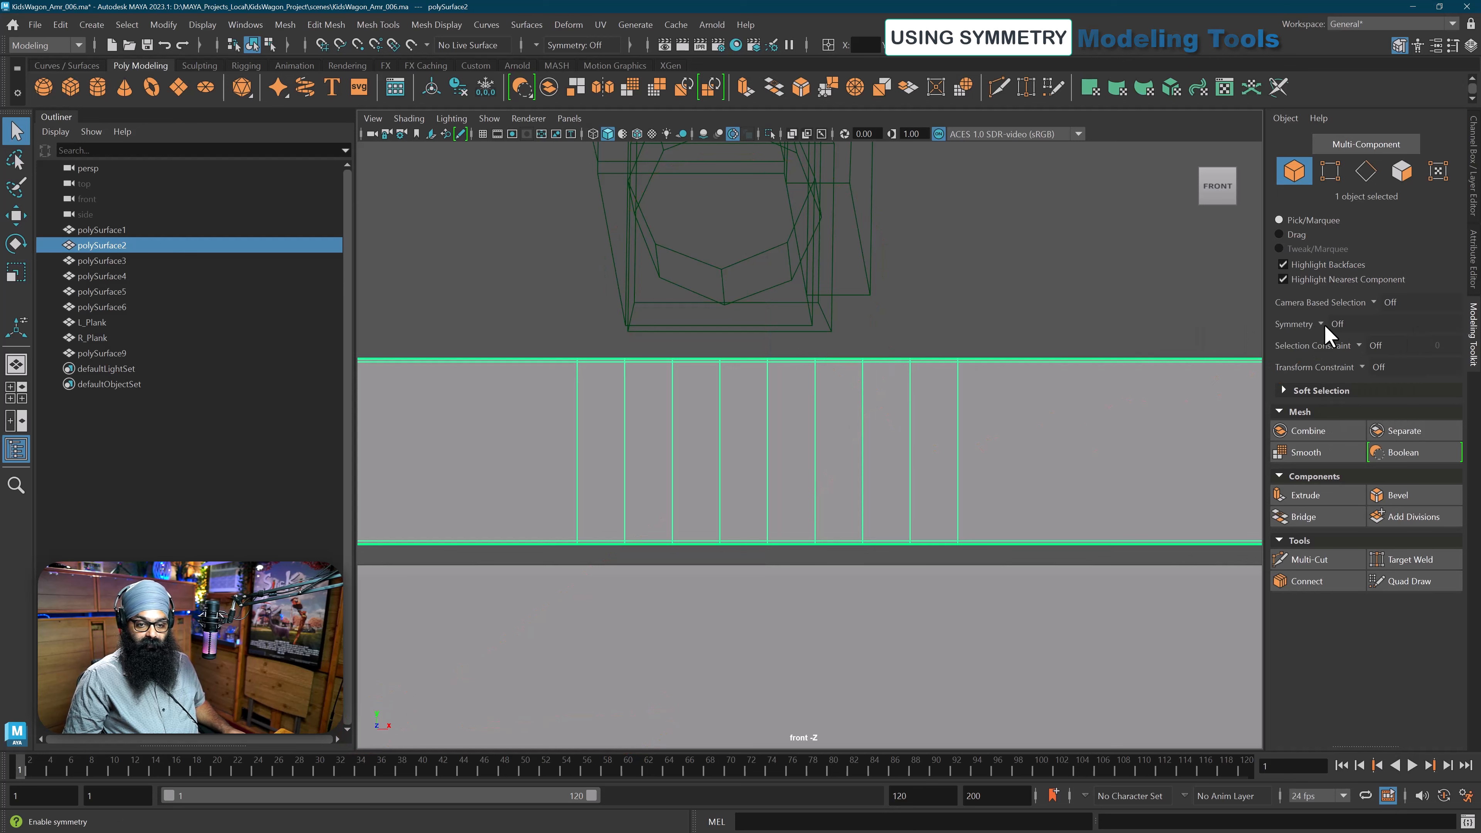
- Set the modelling symmetry to Object X and switch the upper front plank to vertex selection
click(1321, 324)
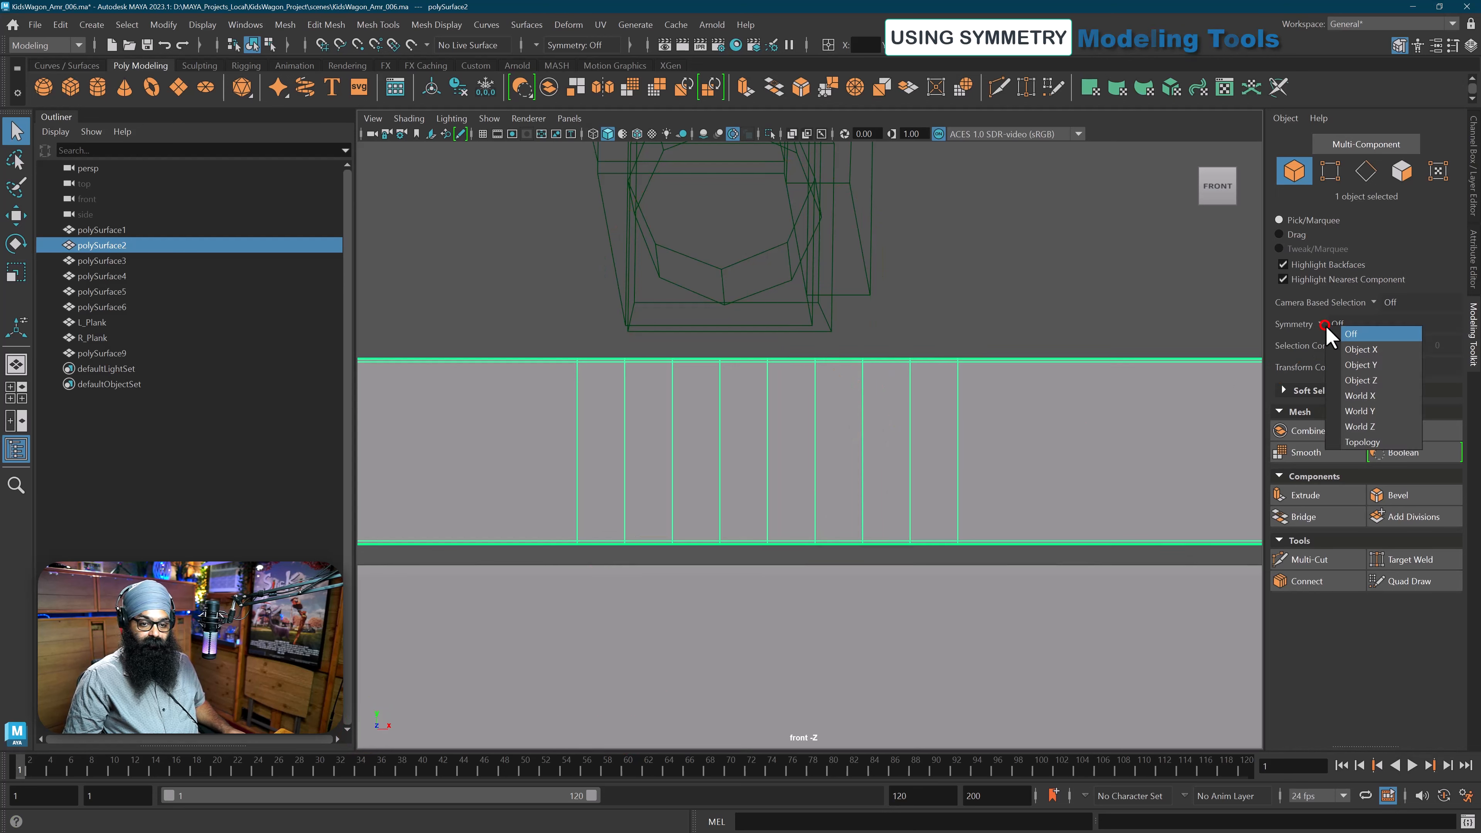
click(1361, 350)
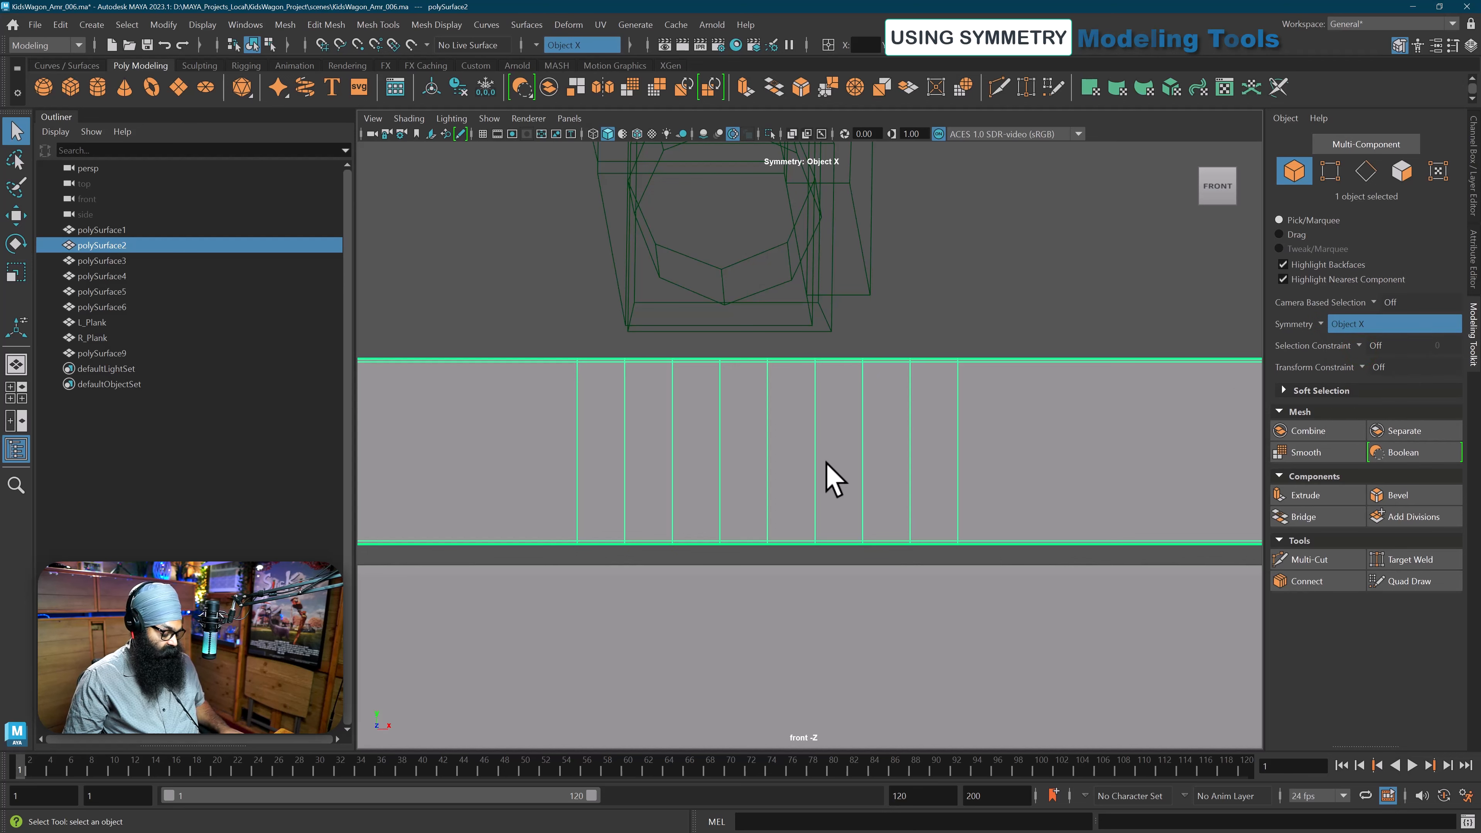
scroll(826, 464, up, 3)
alt+middle_drag(823, 444, 846, 472)
scroll(852, 463, up, 1)
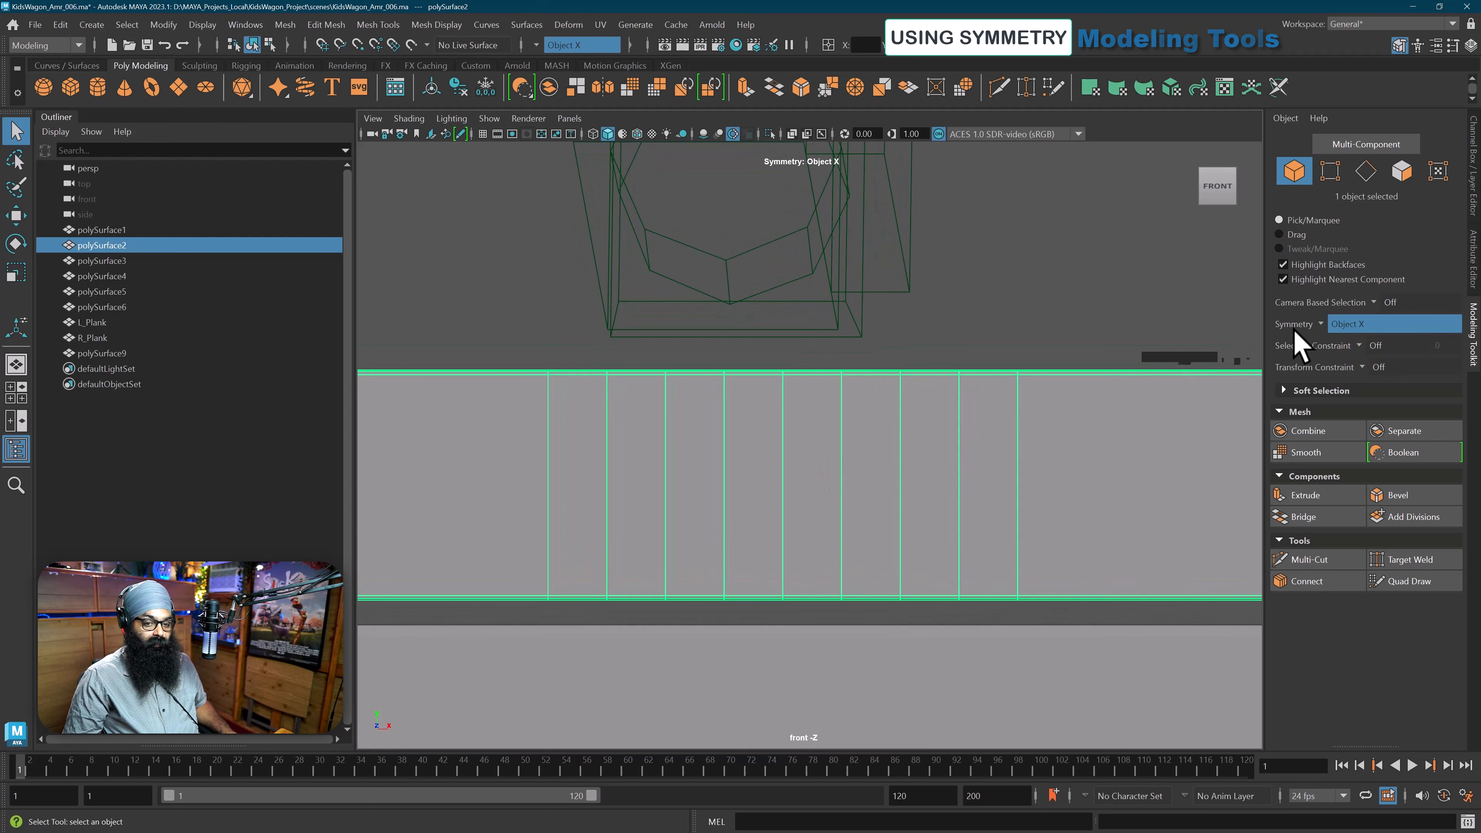
right_click(849, 405)
click(797, 413)
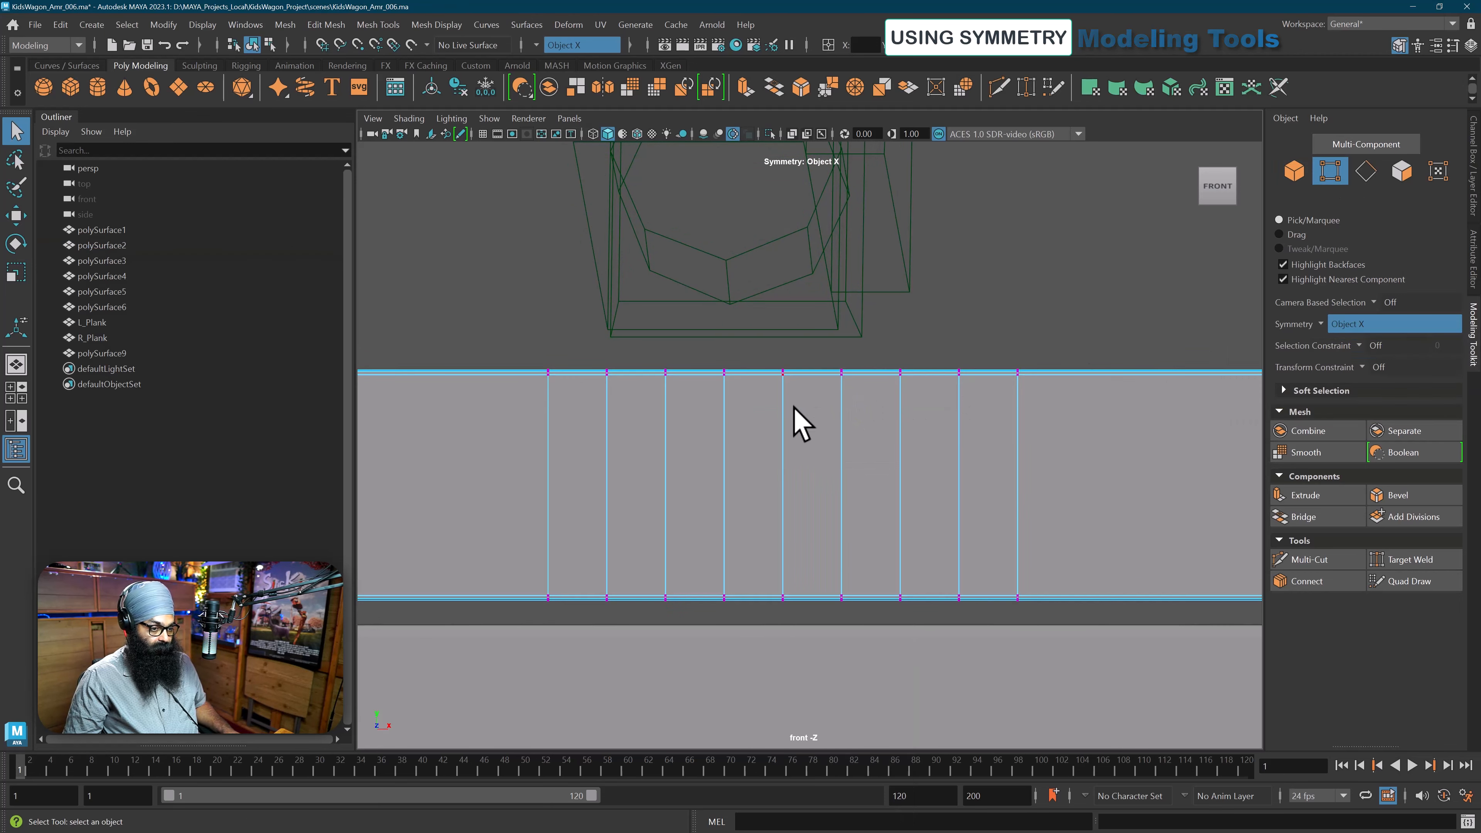
- Lower the upper front plank's top-edge vertices symmetrically, from the centre outward to the fourth loops, by decreasing amounts to form a notch
drag(766, 356, 802, 404)
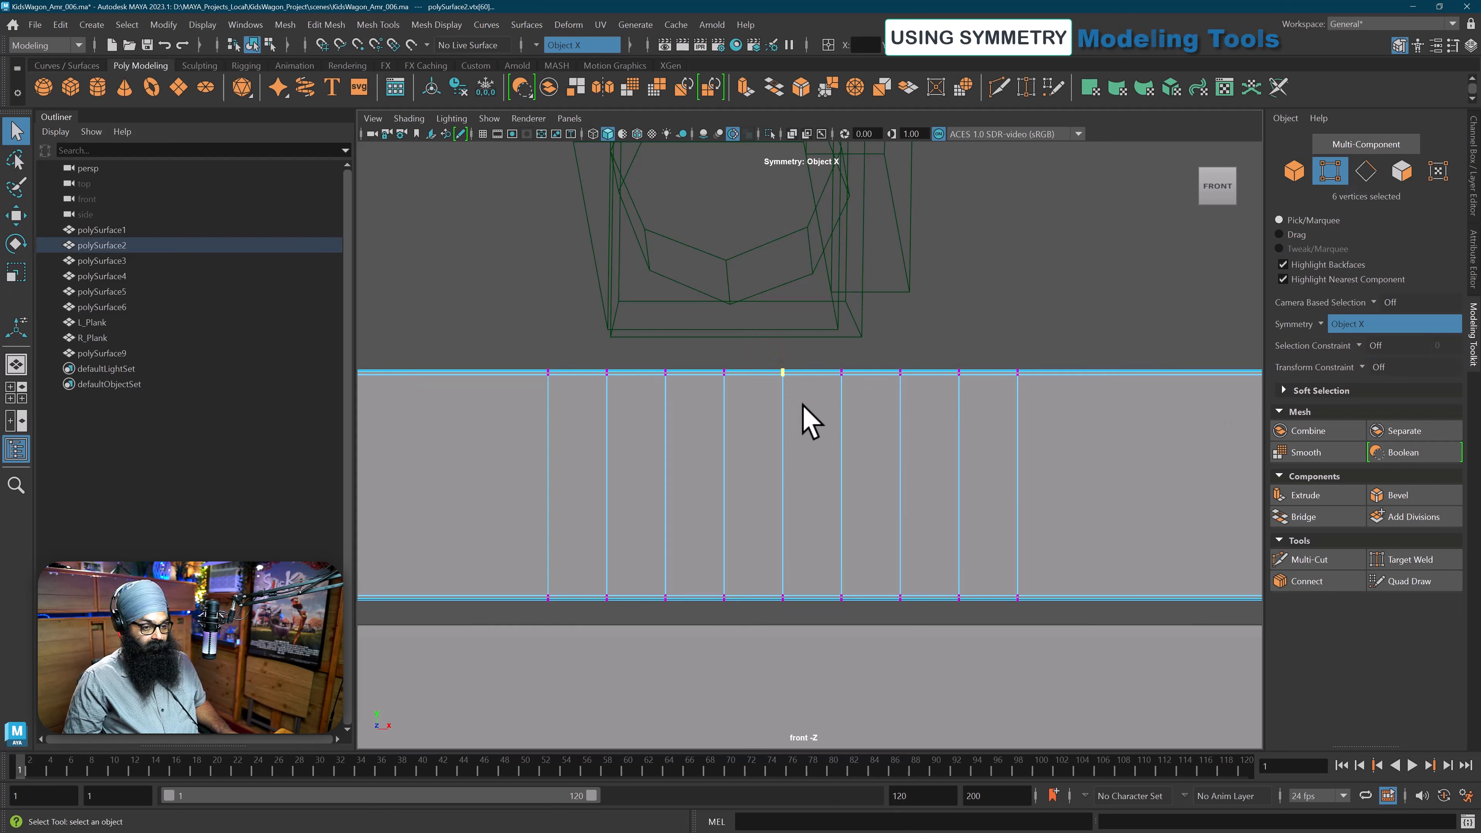
key(w)
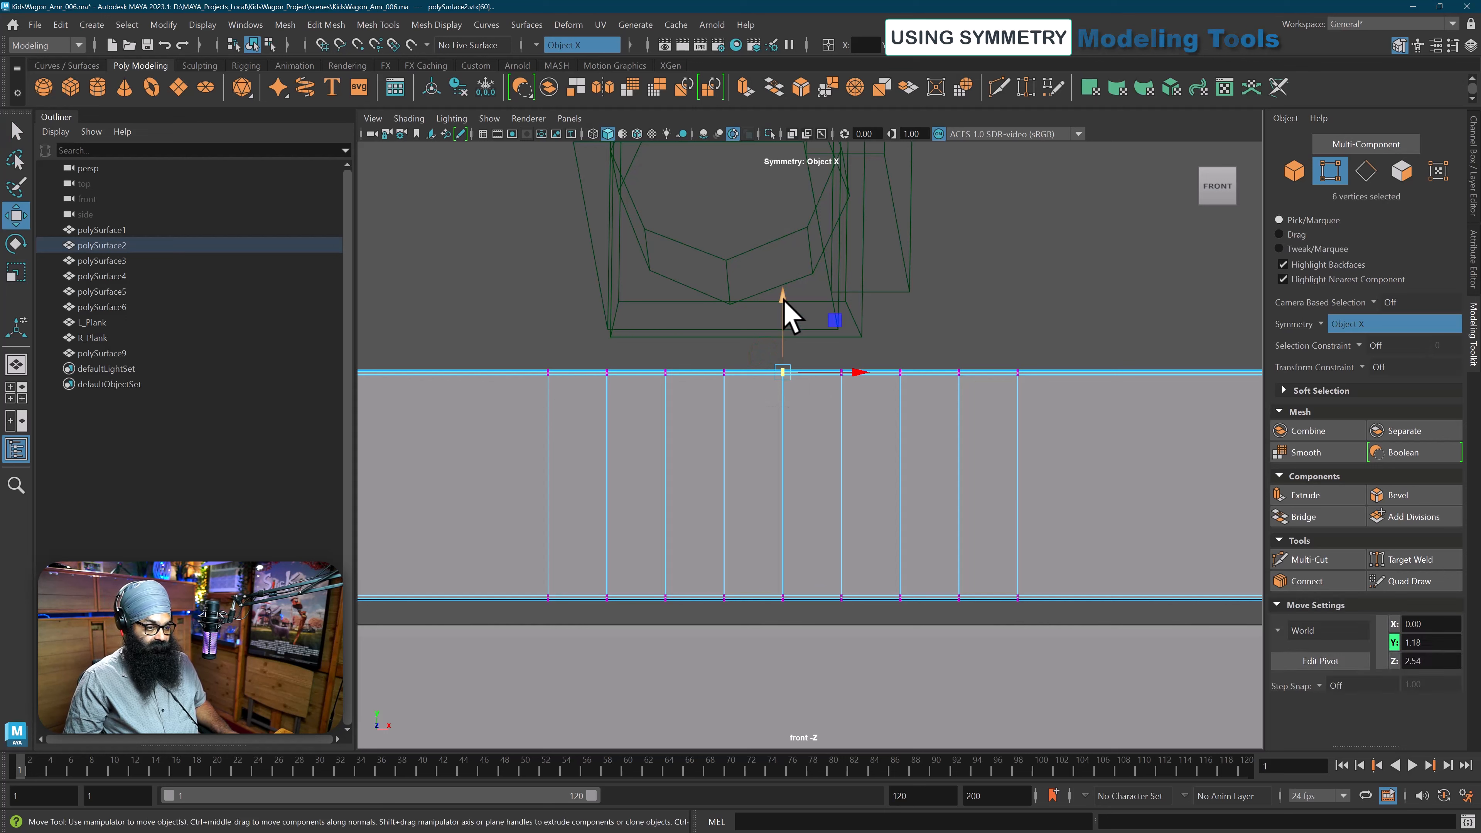
drag(784, 302, 823, 411)
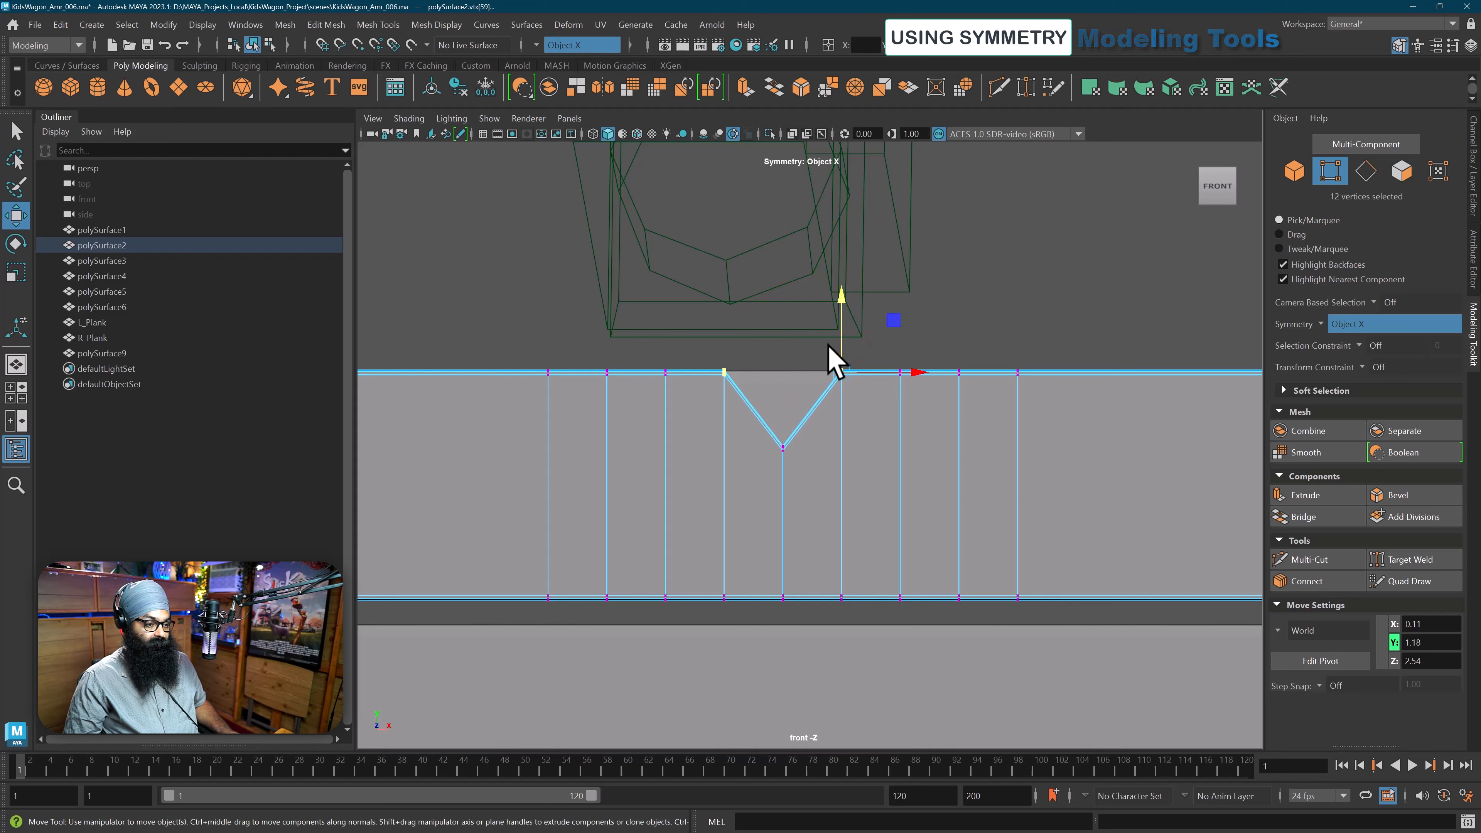
drag(840, 305, 912, 404)
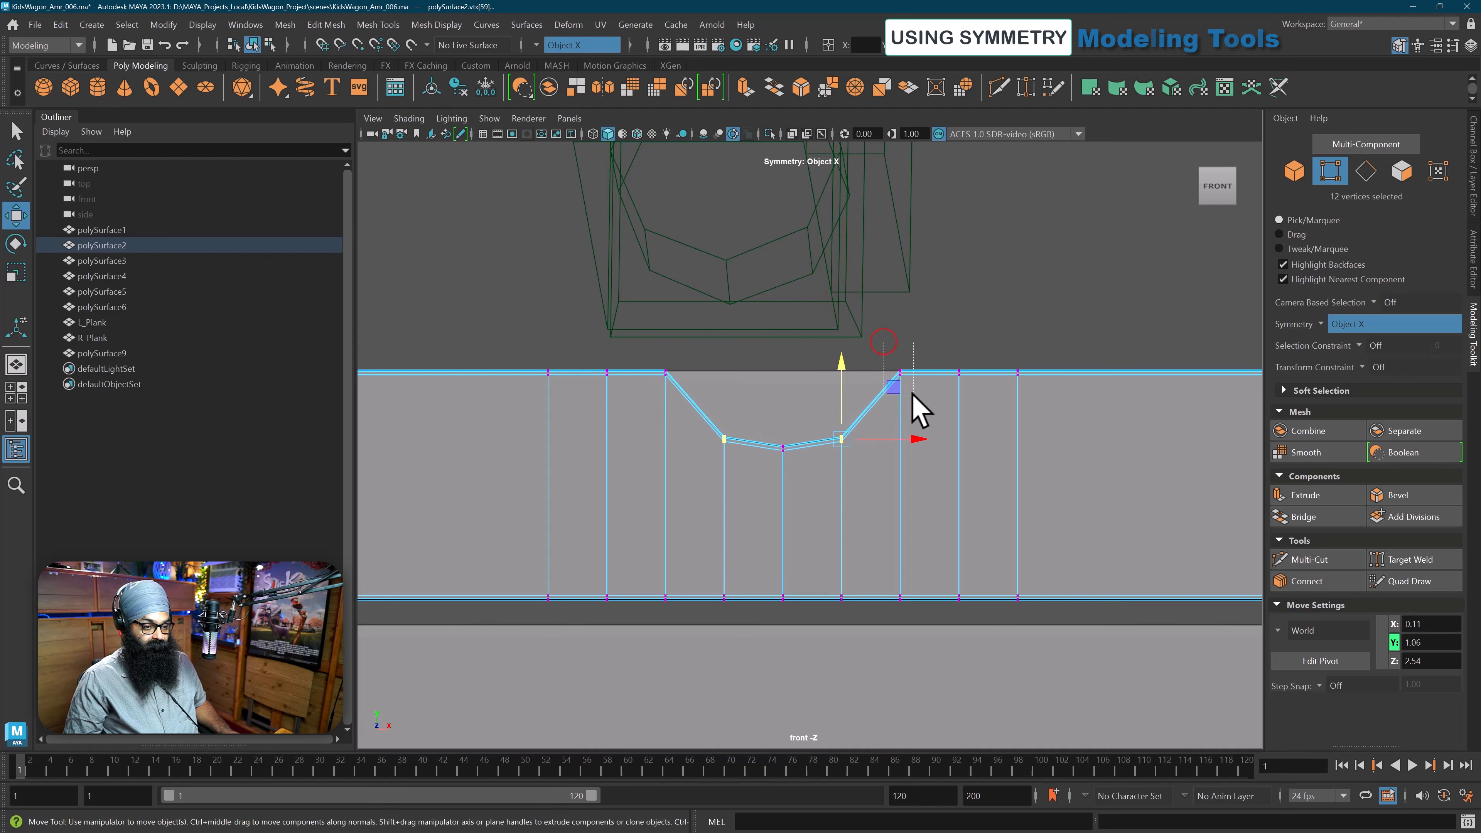
drag(897, 304, 893, 360)
mouse_move(974, 317)
mouse_down()
mouse_move(919, 392)
mouse_move(956, 313)
mouse_up()
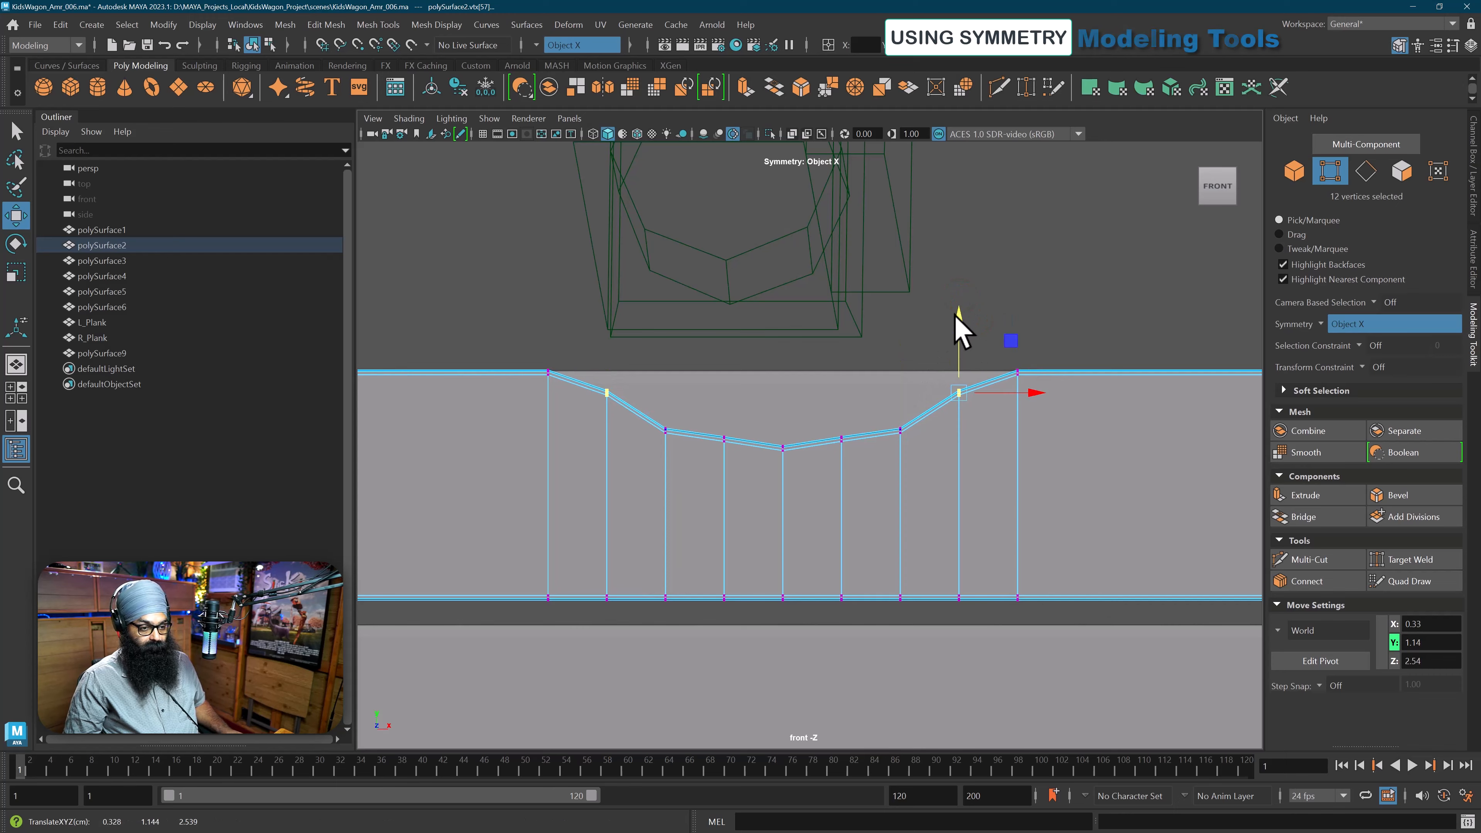
- Raise the outermost lowered vertex pair of the notch to about Y 1.17
scroll(927, 358, down, 5)
scroll(861, 455, up, 7)
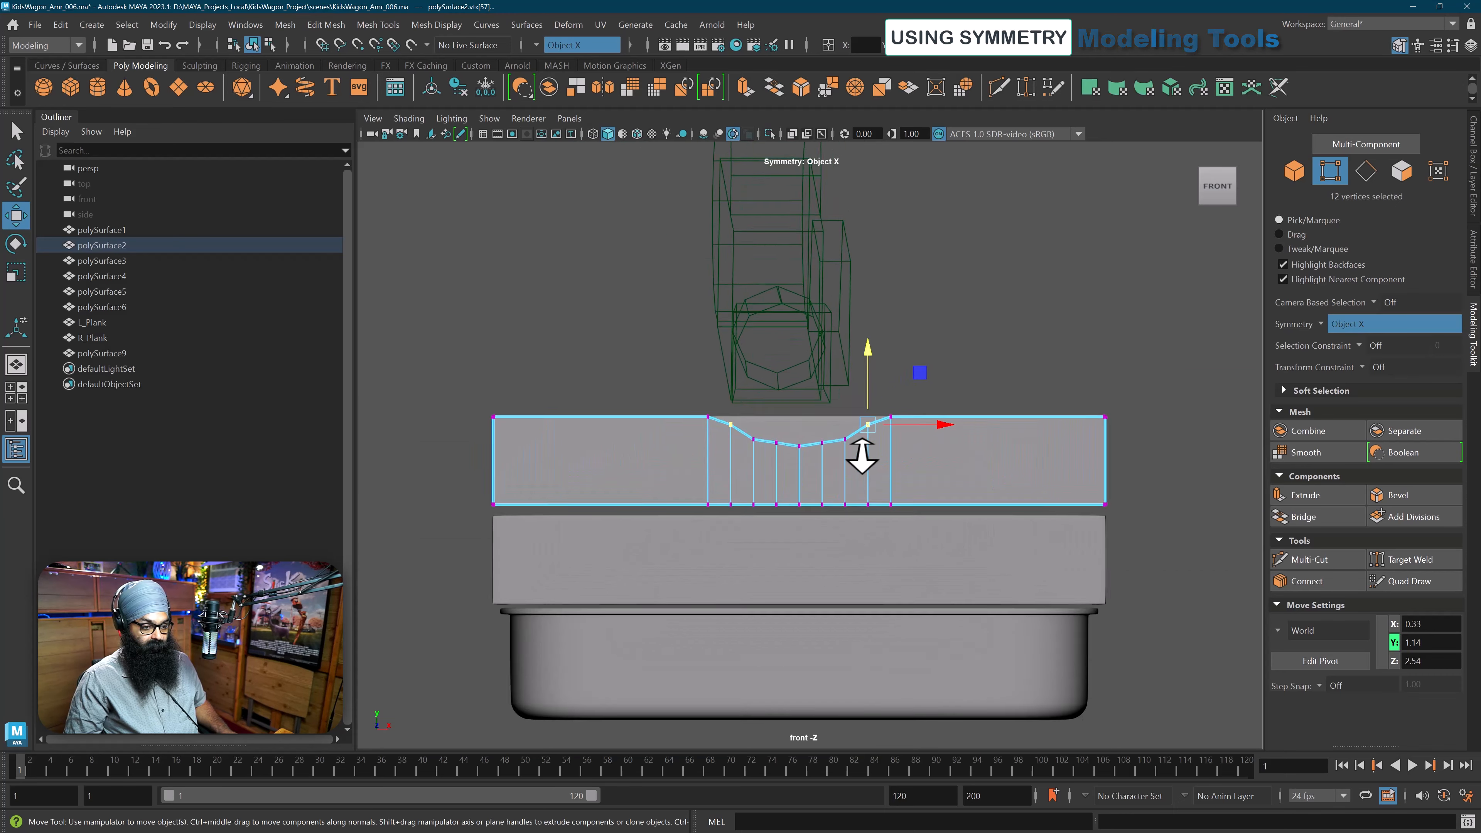
scroll(863, 456, up, 3)
mouse_move(903, 340)
mouse_down()
mouse_move(912, 364)
mouse_move(919, 337)
mouse_up()
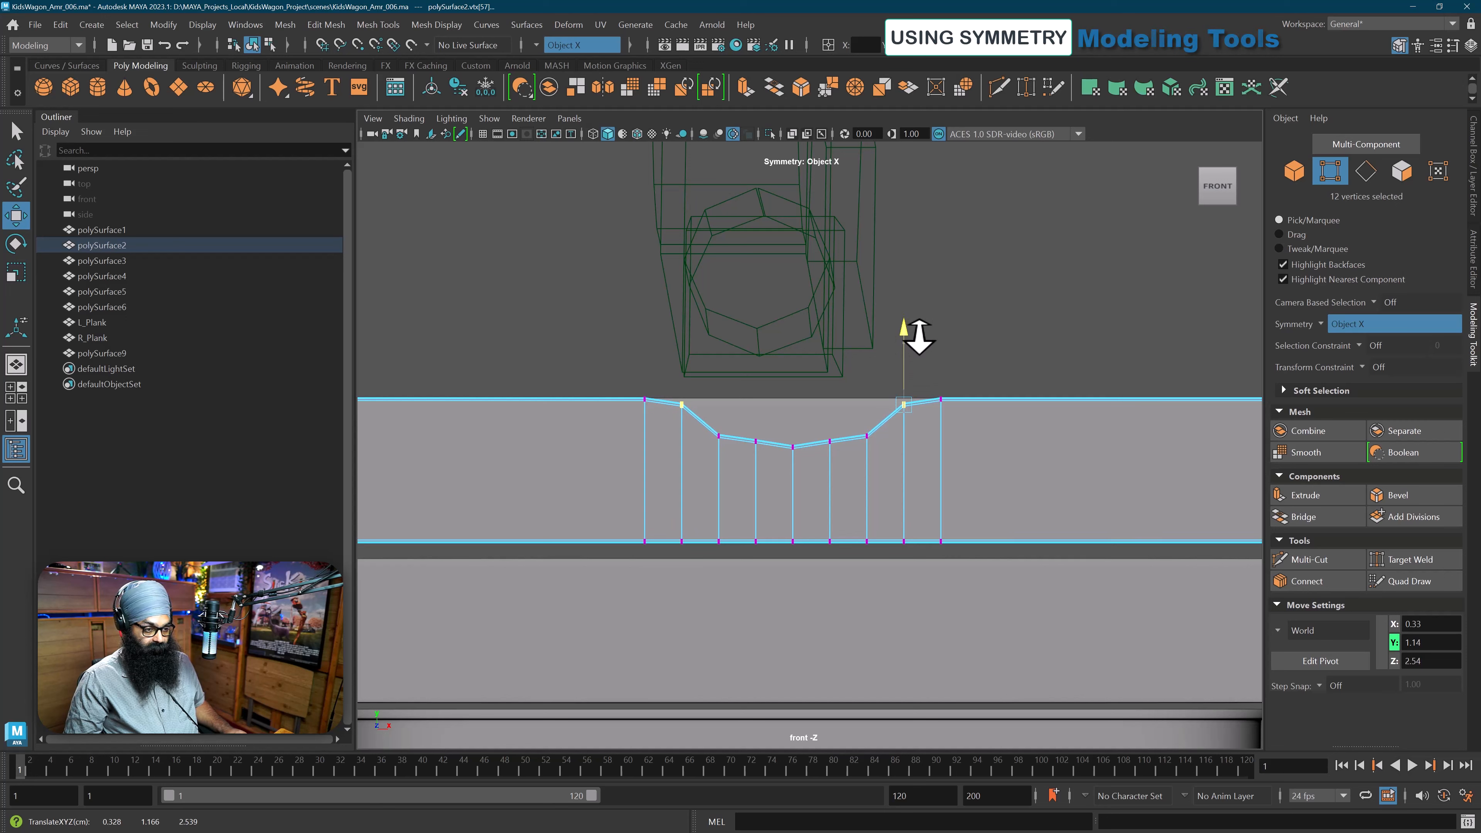
- Narrow the notch by moving its outermost vertical loops inward to about X 0.36, and the two outer loops per side together to about X 0.30
drag(984, 329, 934, 600)
drag(1015, 469, 986, 473)
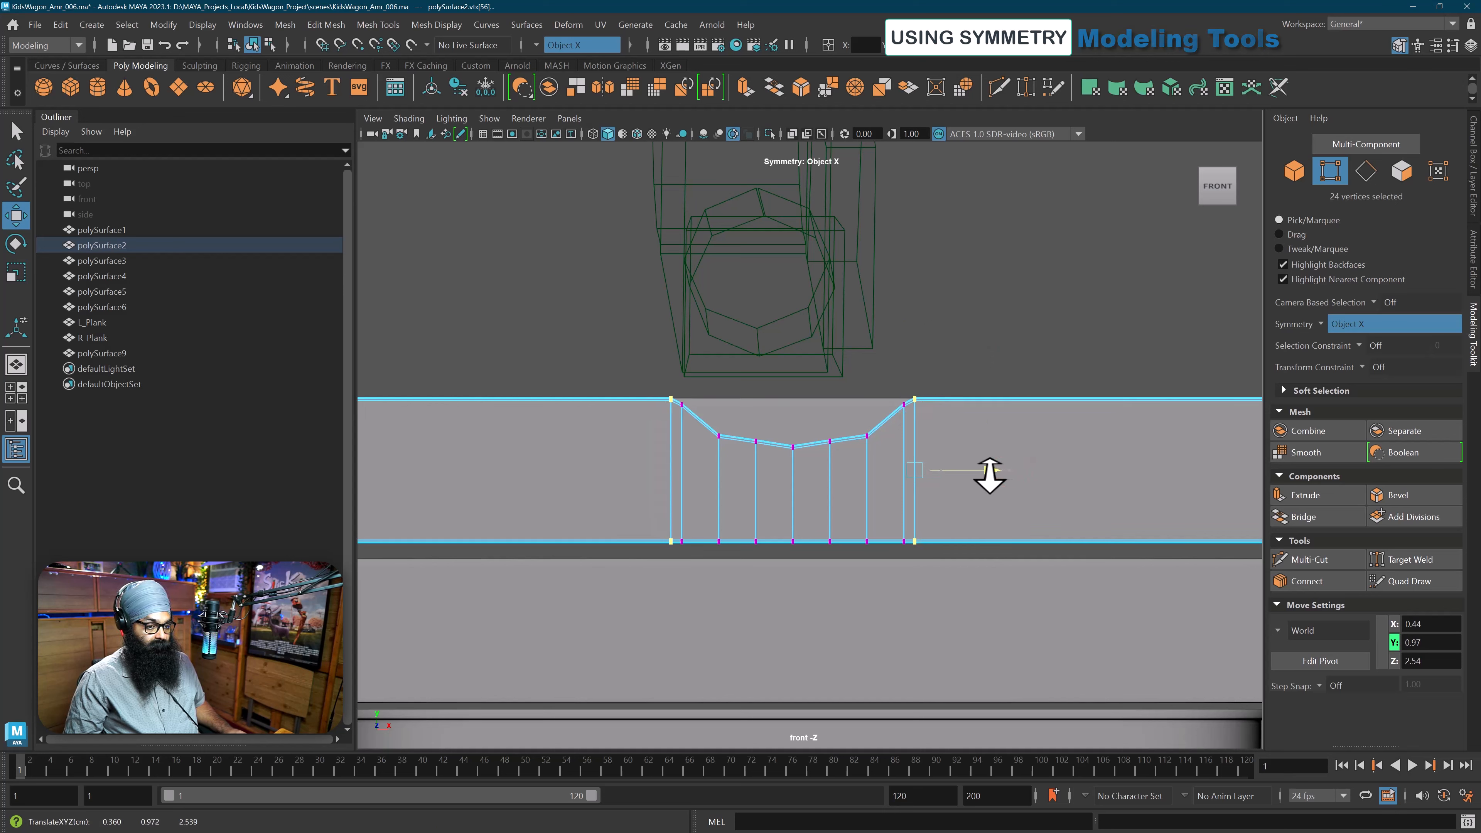
drag(878, 356, 961, 583)
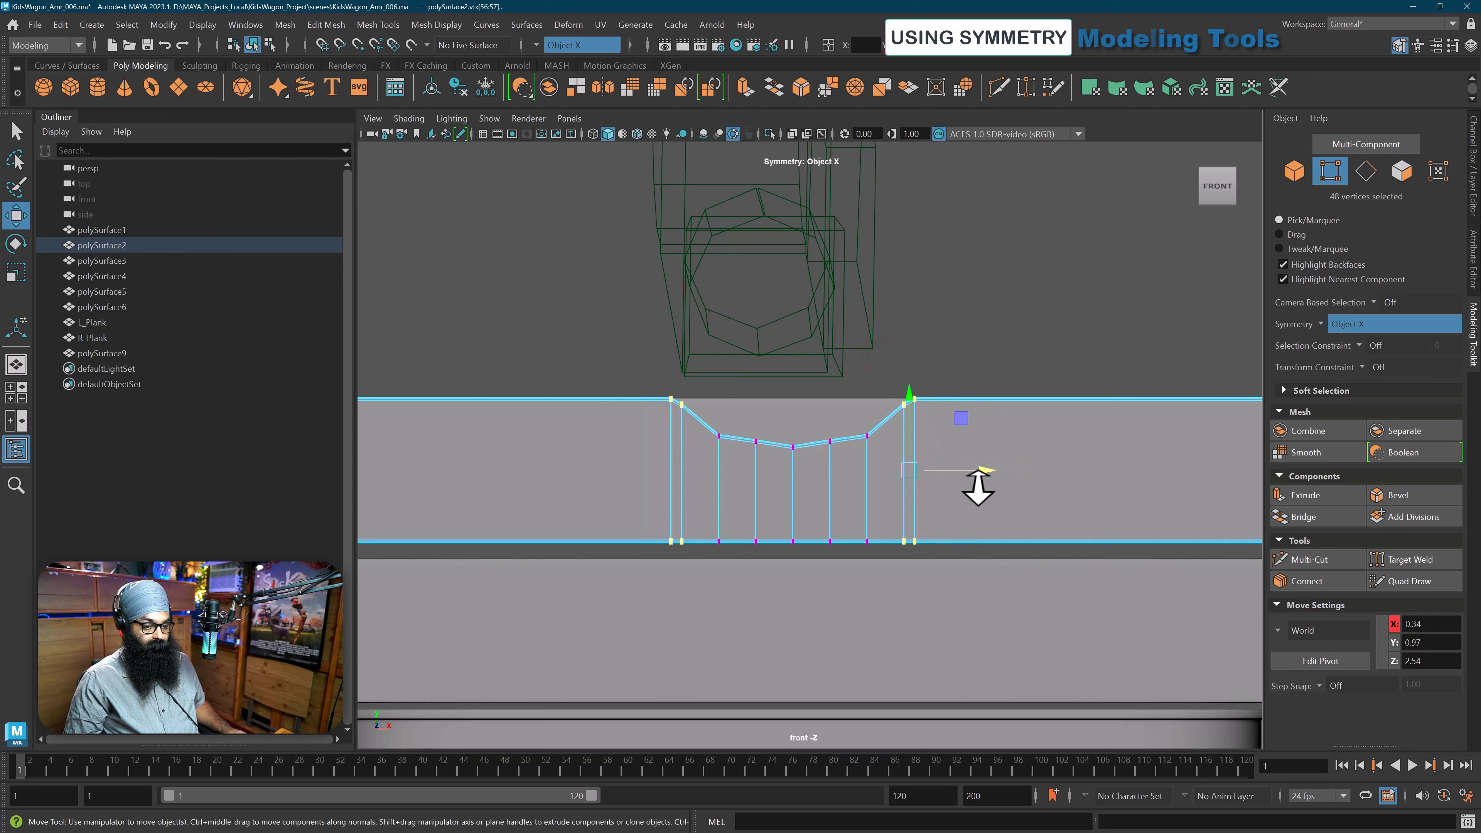
drag(985, 472, 965, 472)
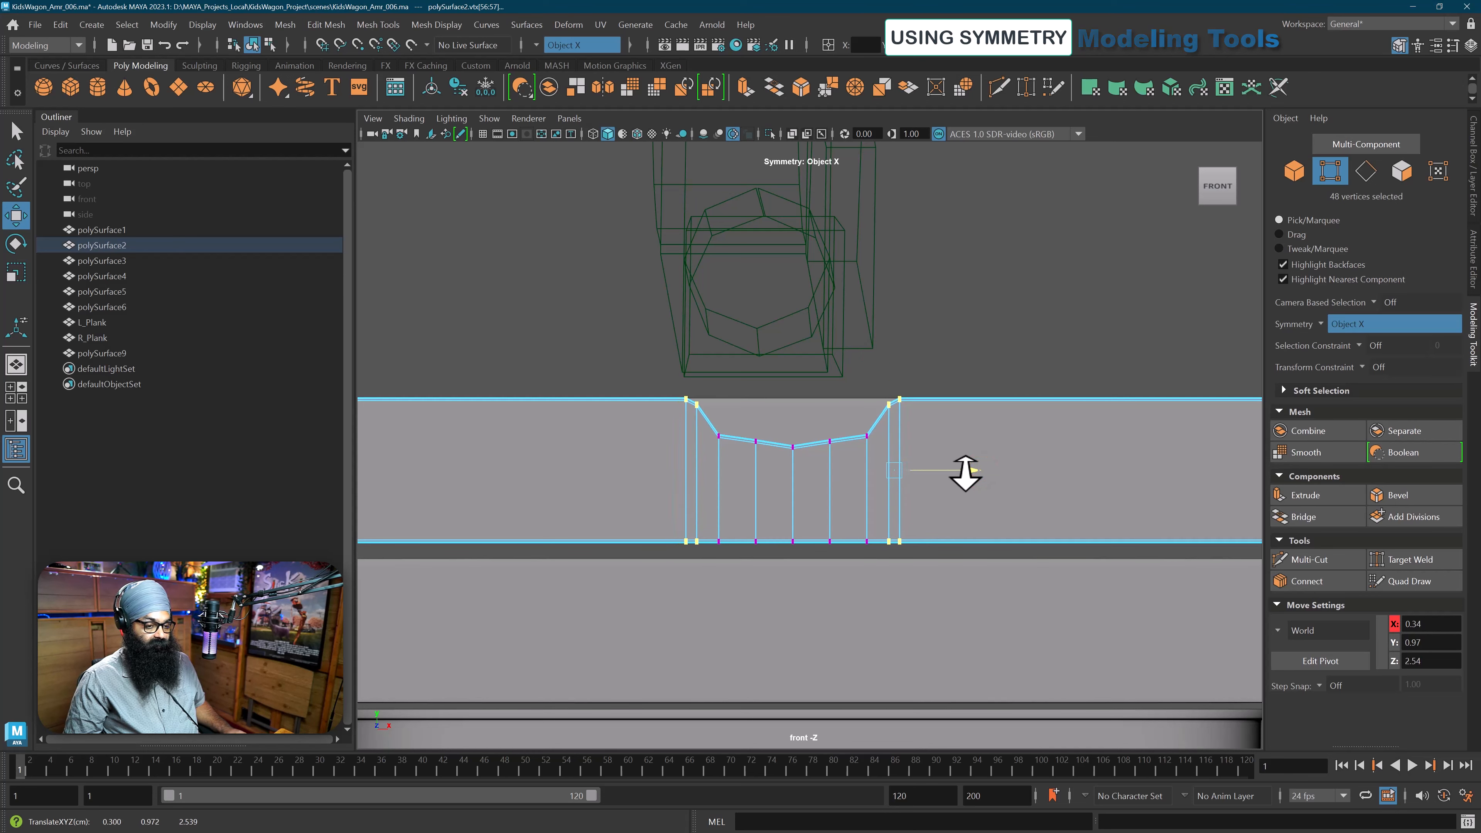
- Round the notch by lowering the vertices just inside its ends, the pair beside its centre to about Y 1.04, and the centre vertices slightly
scroll(966, 472, up, 1)
scroll(965, 473, up, 4)
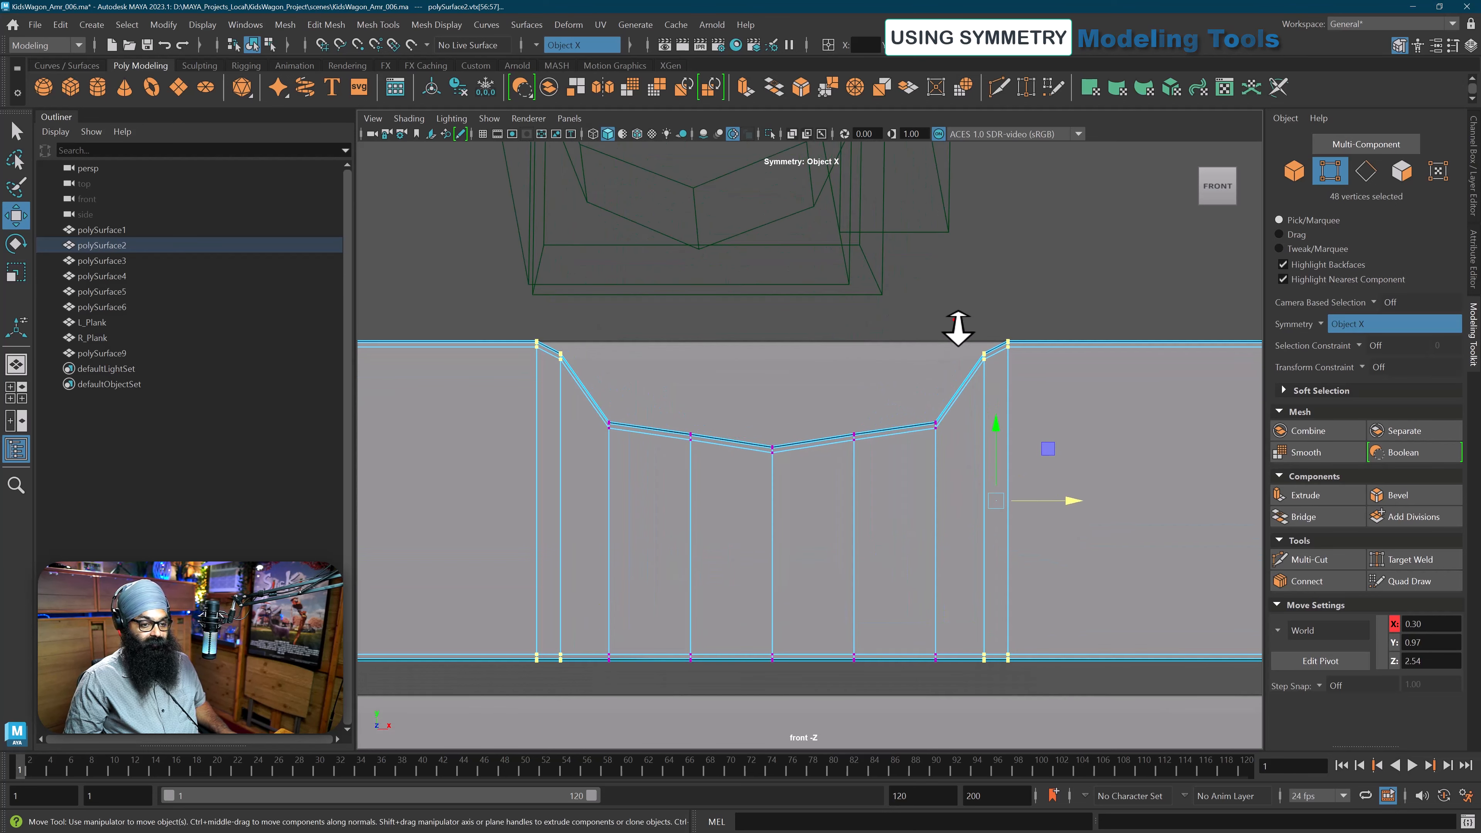
drag(958, 328, 985, 374)
drag(979, 288, 979, 313)
drag(838, 402, 869, 479)
drag(854, 365, 853, 374)
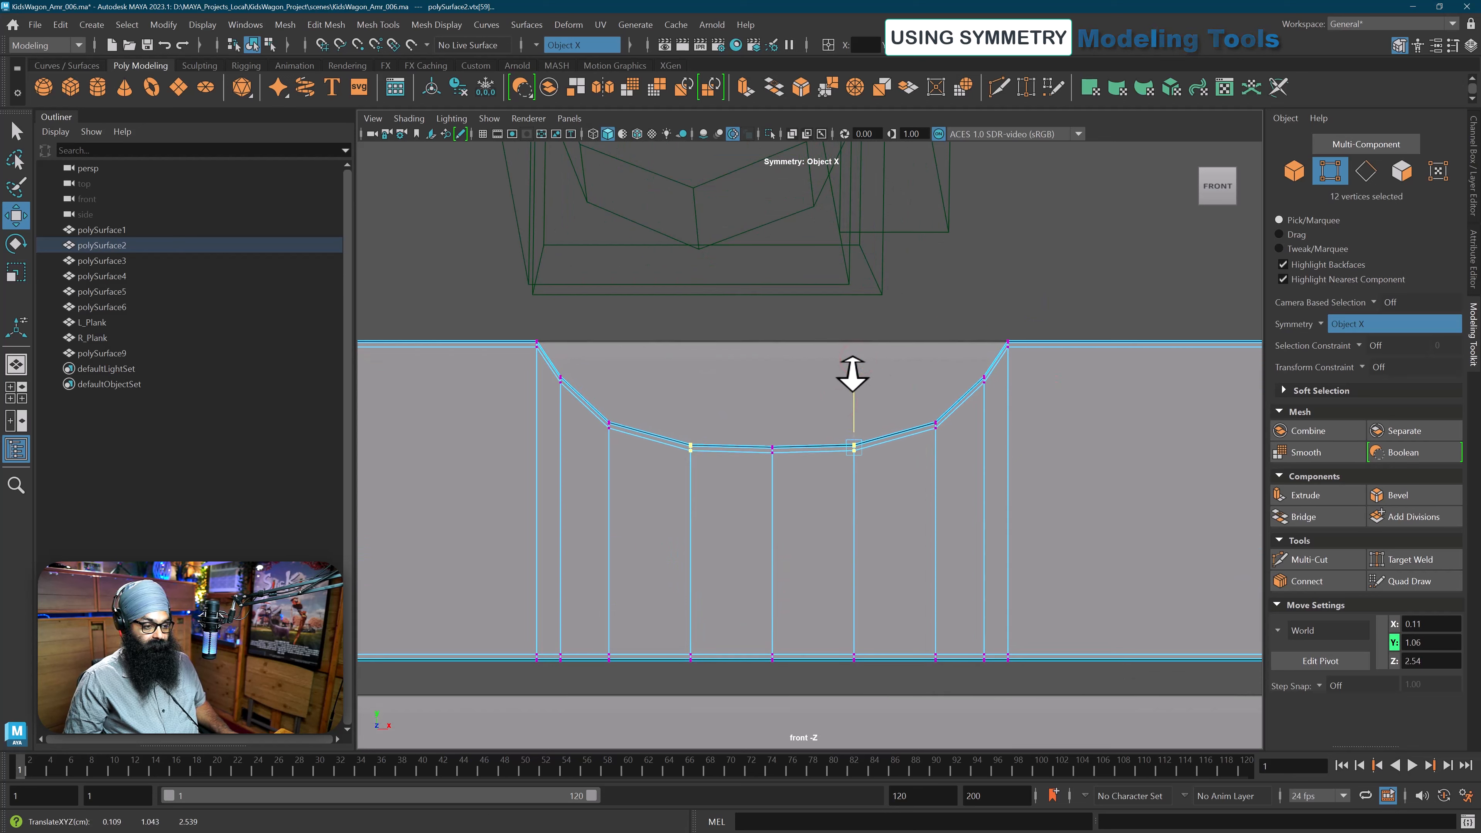
drag(749, 408, 795, 484)
drag(774, 379, 775, 383)
- Return to object selection in the perspective view and turn on smooth preview for the upper front plank to check its notch
alt+middle_drag(775, 383, 815, 393)
right_drag(952, 432, 991, 297)
click(979, 255)
key(space)
mouse_move(894, 480)
mouse_down()
mouse_move(893, 446)
mouse_move(872, 482)
mouse_up()
click(819, 434)
alt+drag(820, 434, 806, 483)
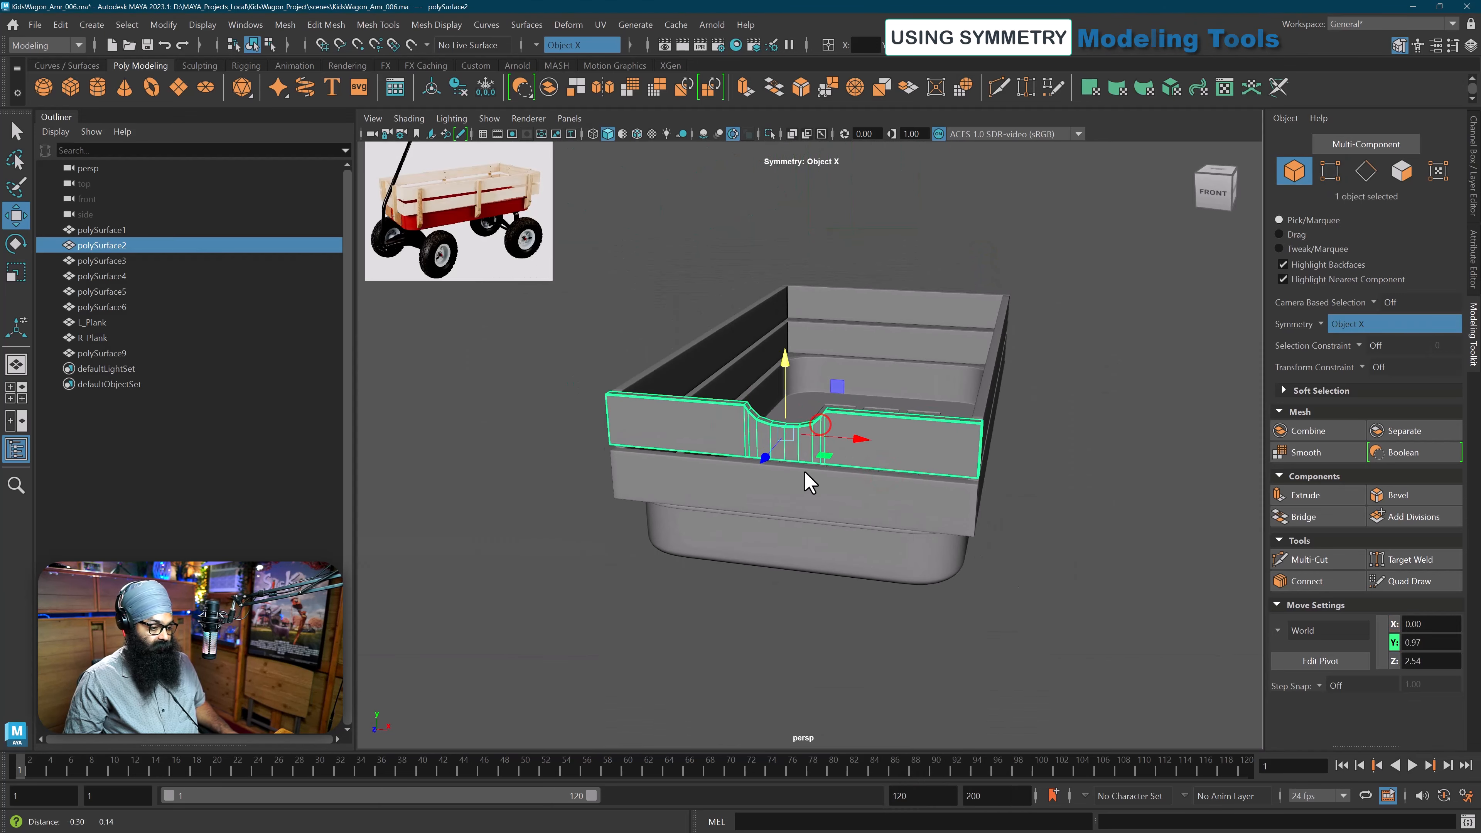
key(3)
click(993, 596)
alt+drag(993, 596, 975, 605)
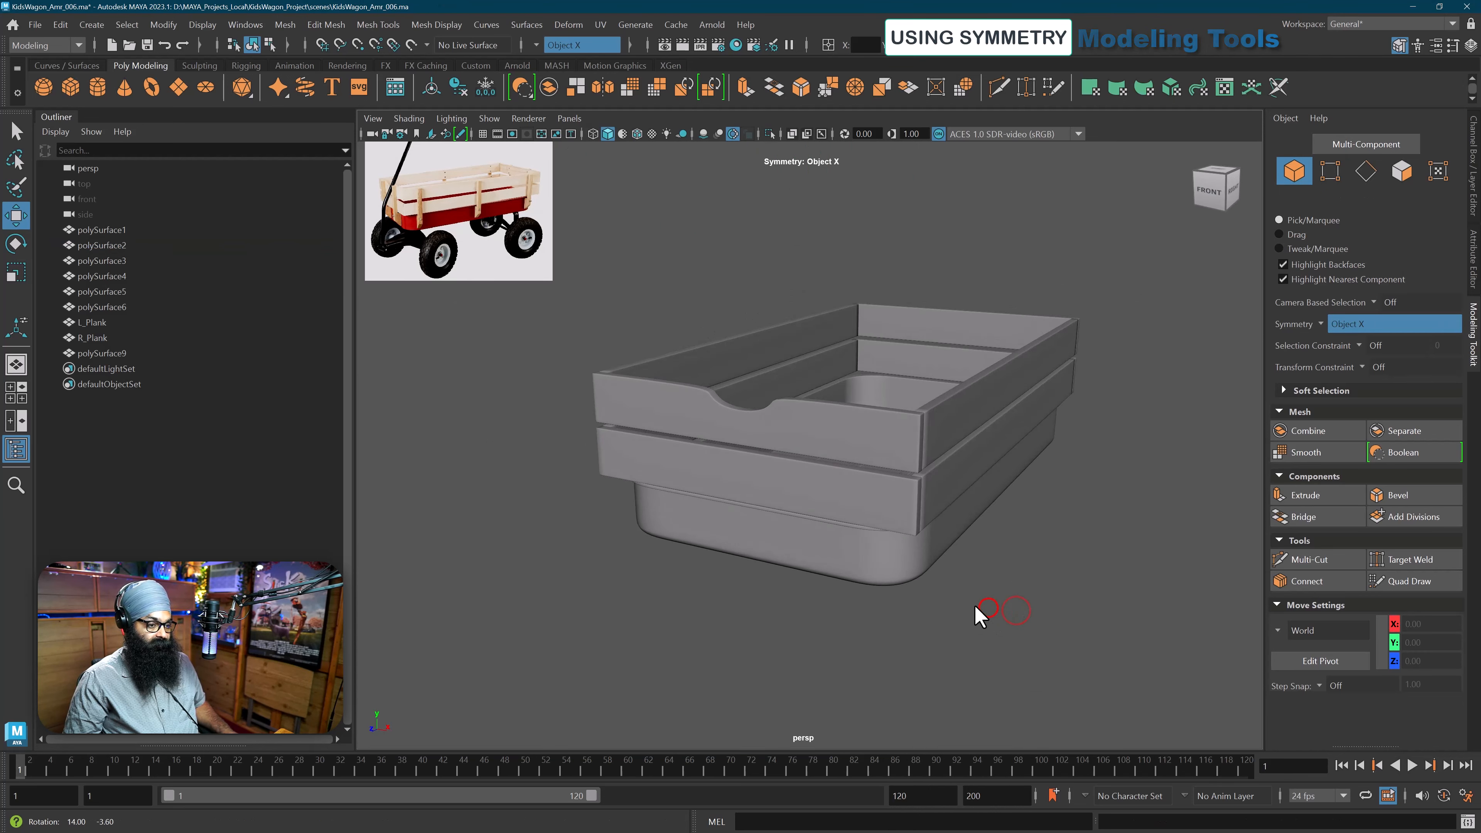
- Select the vertical edge loops at both notch ends and compare the plank's shape with and without smooth preview
scroll(968, 601, up, 3)
scroll(933, 590, up, 2)
alt+drag(877, 556, 846, 562)
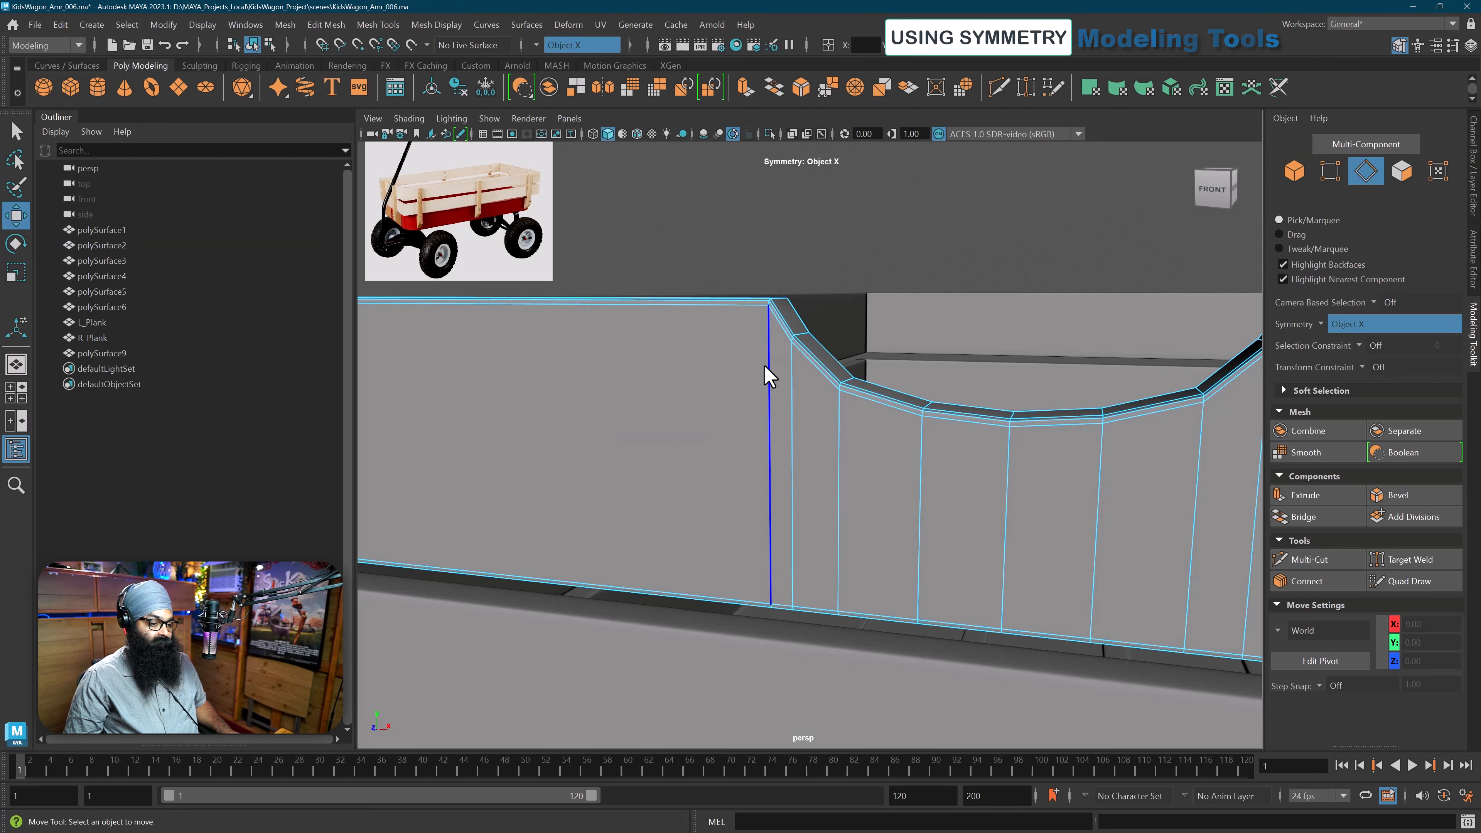
double_click(765, 366)
key(f)
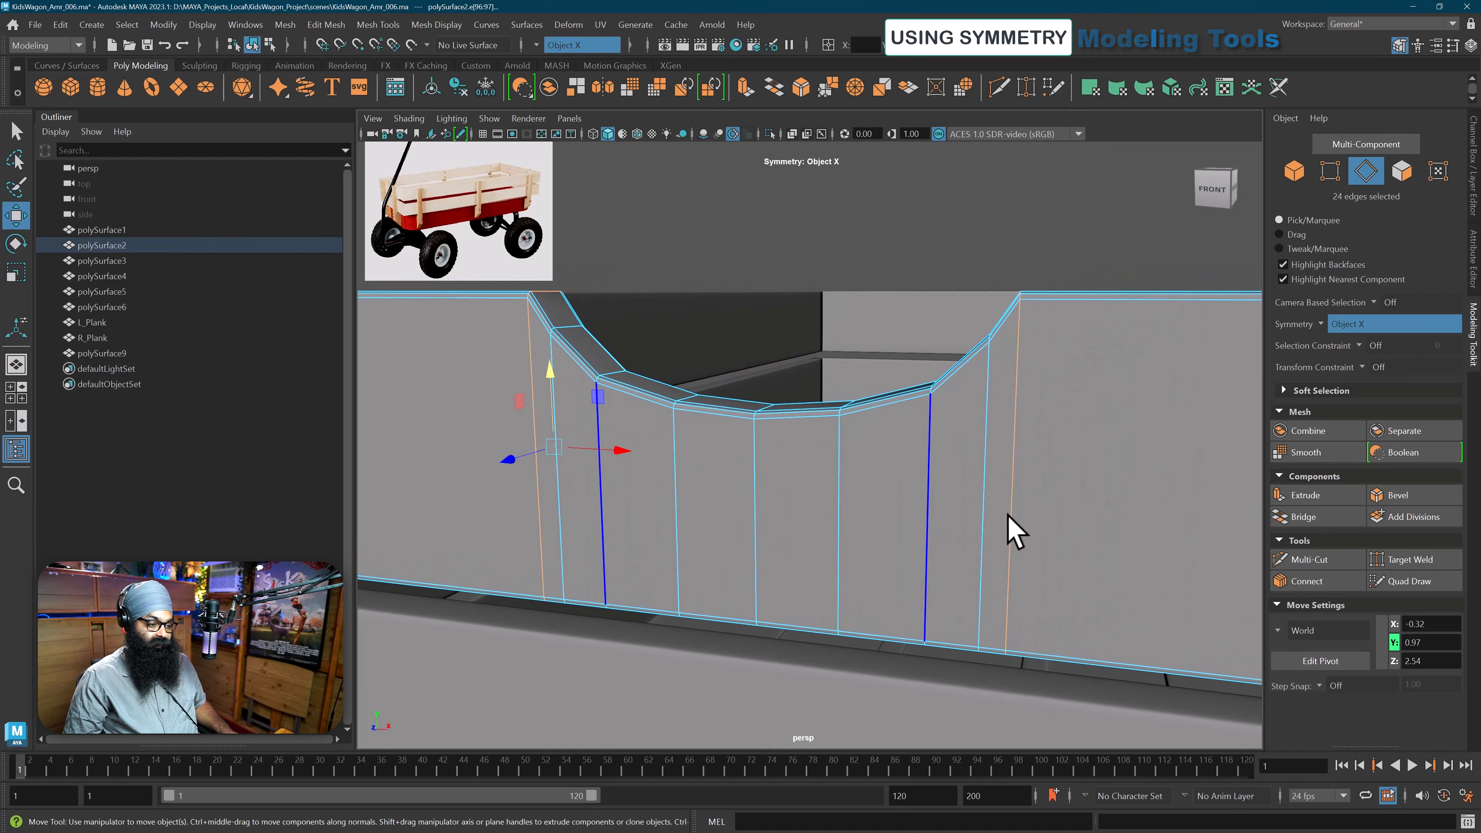
alt+middle_drag(1009, 514, 1014, 518)
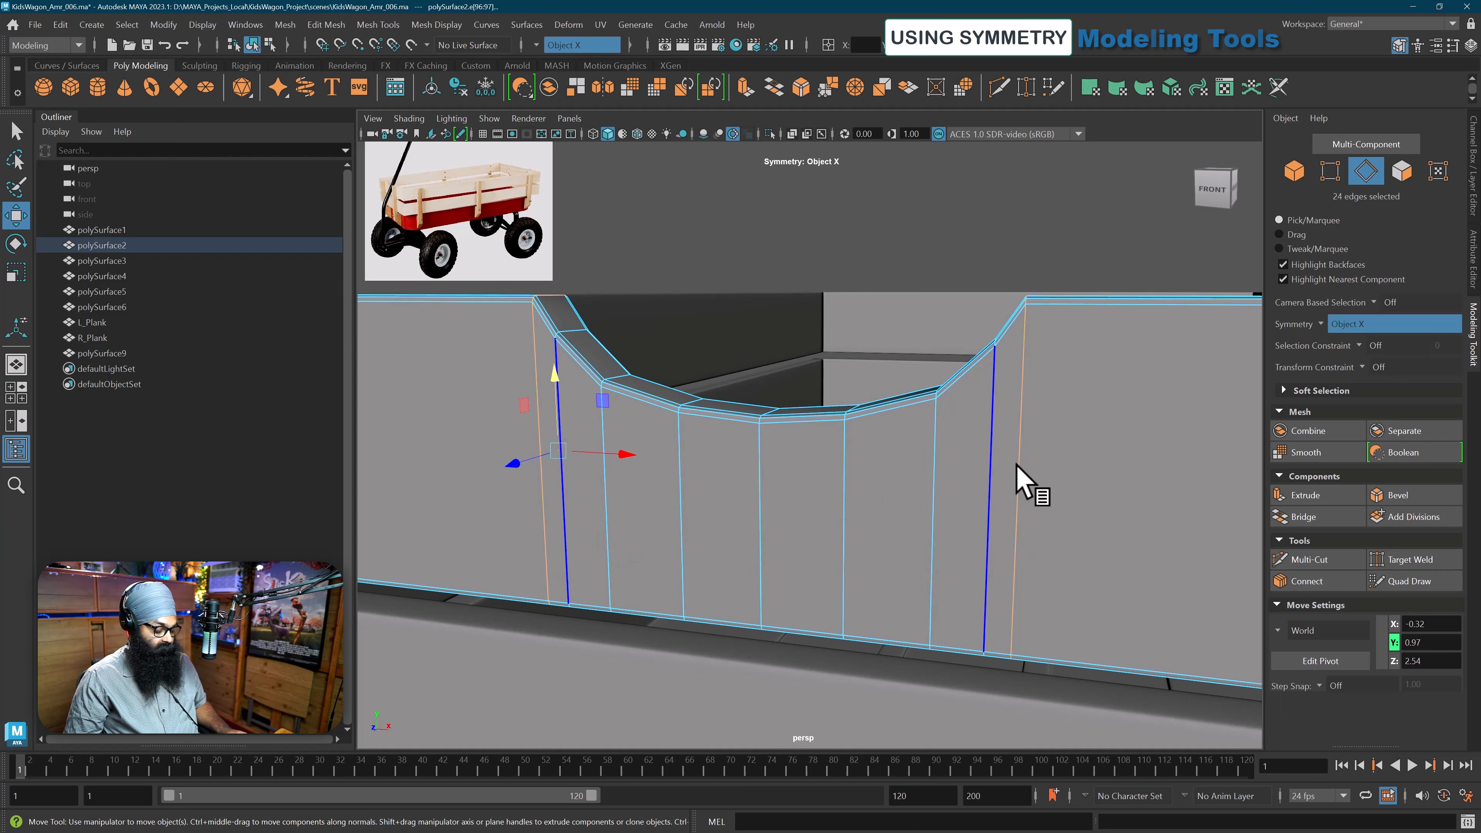
key(3)
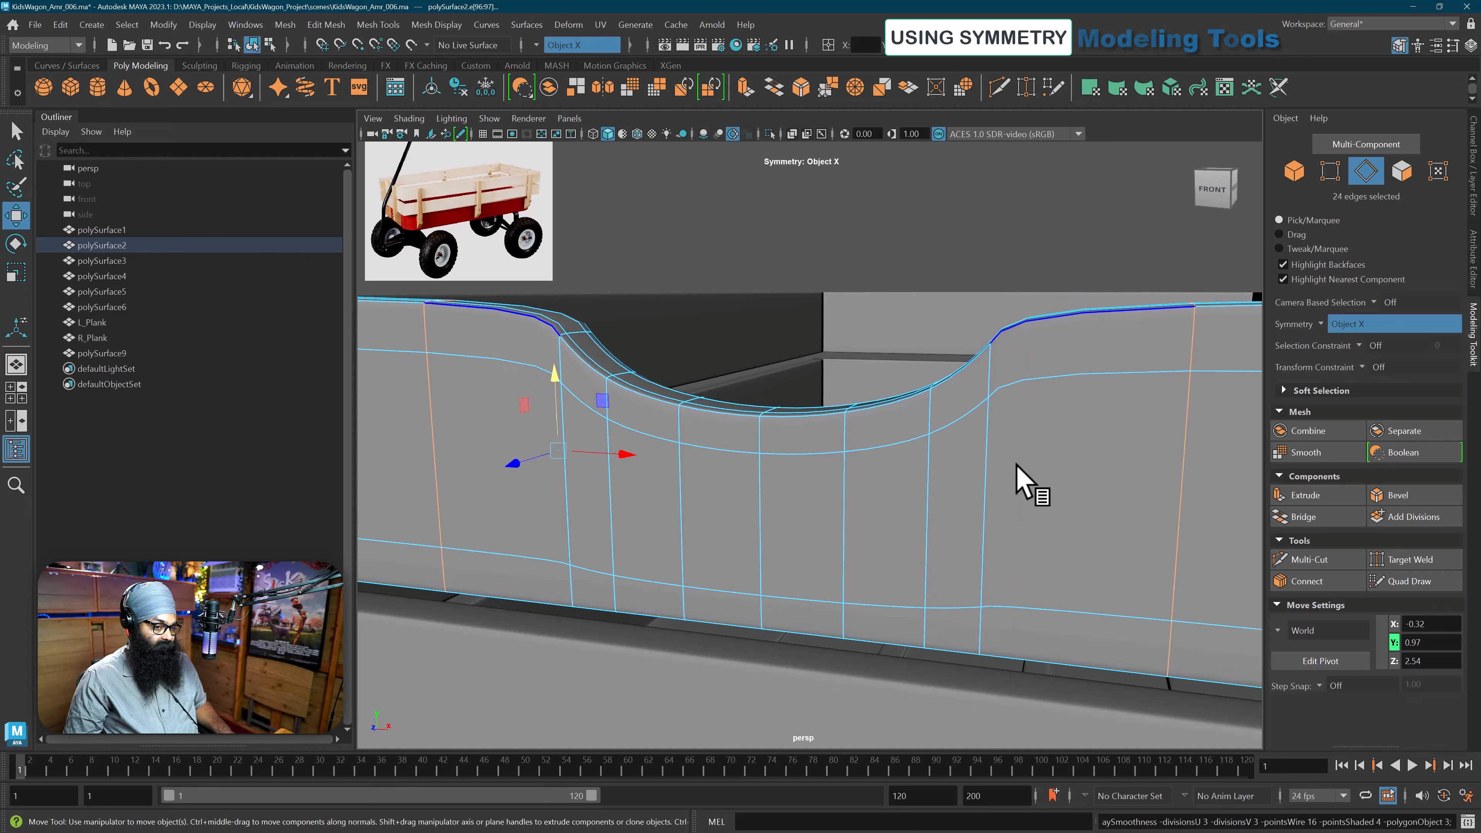
key(1)
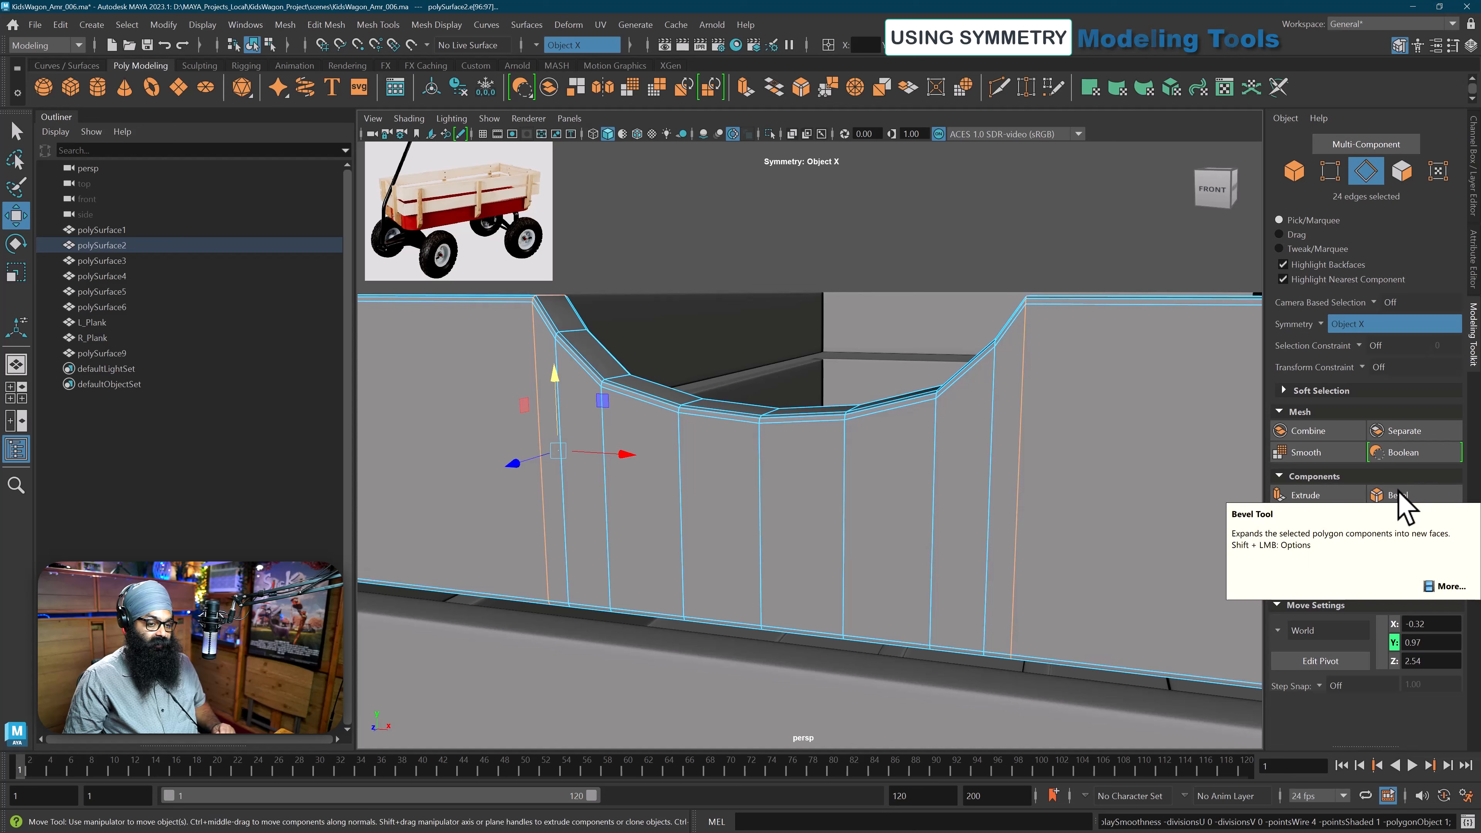
- Bevel the two notch-end edge loops with a fraction of 0.1 and 2 segments, and reselect the plank as an object
click(1417, 498)
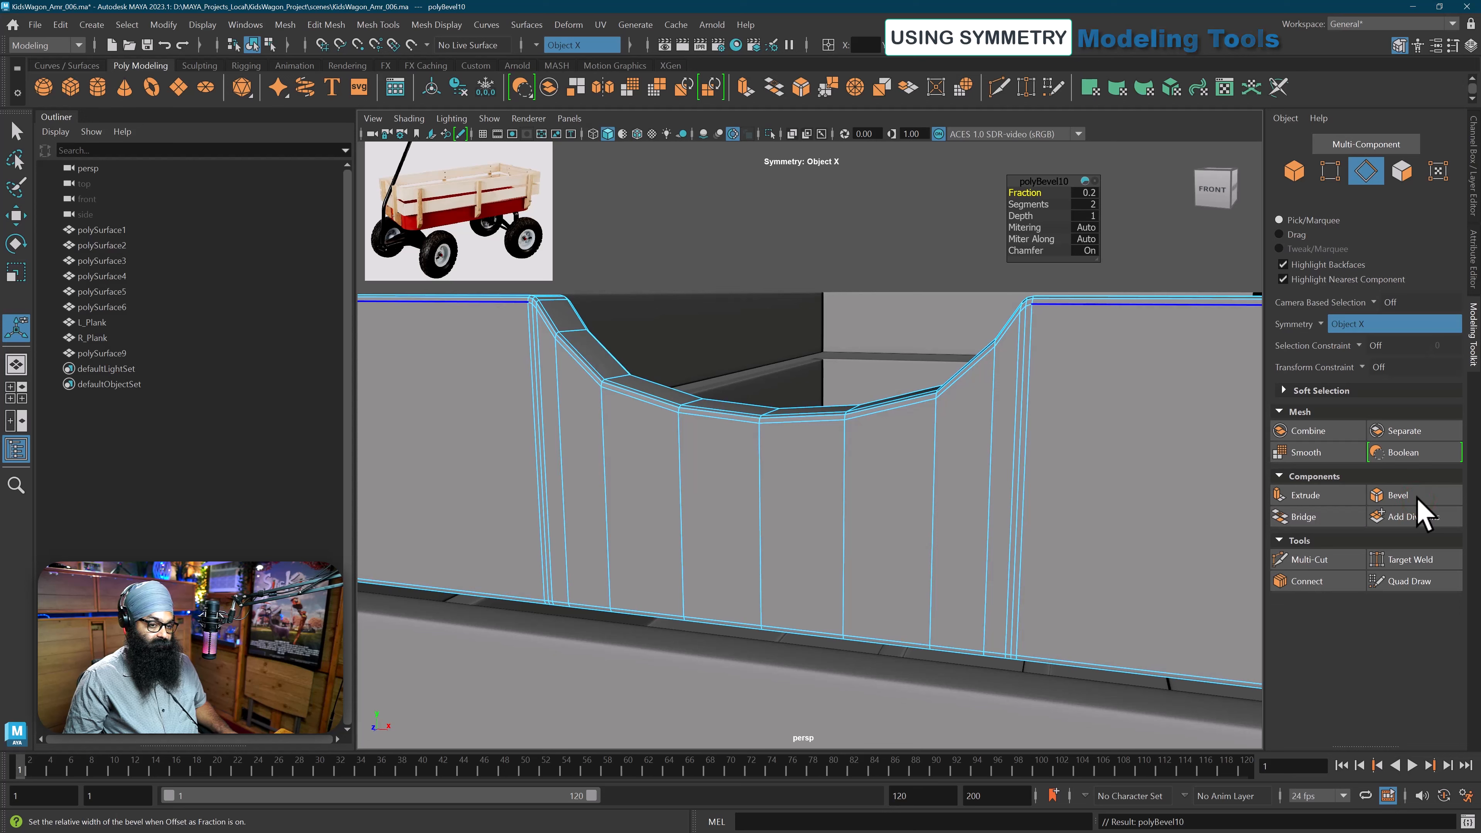
click(1085, 194)
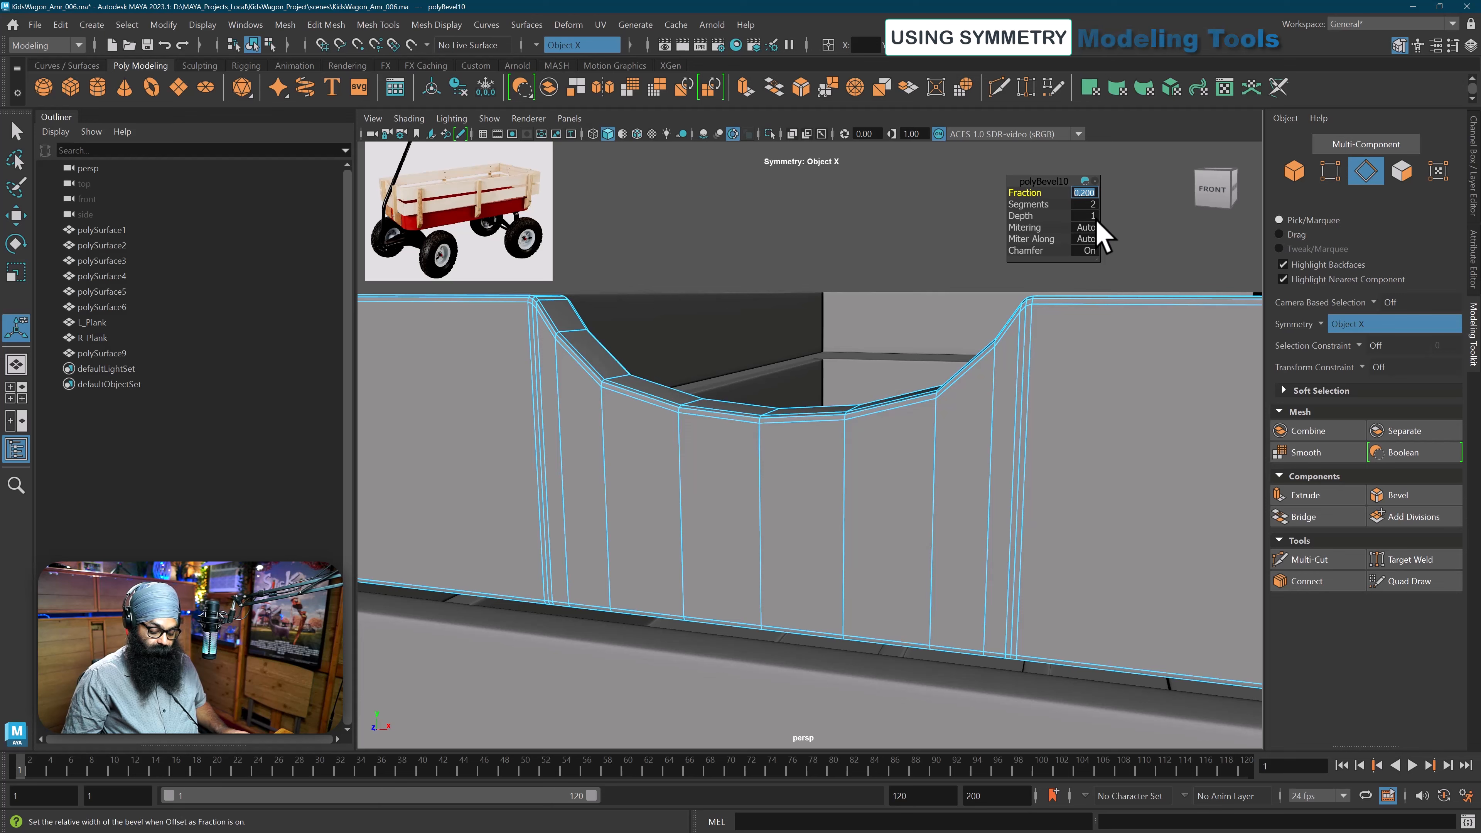
key(Return)
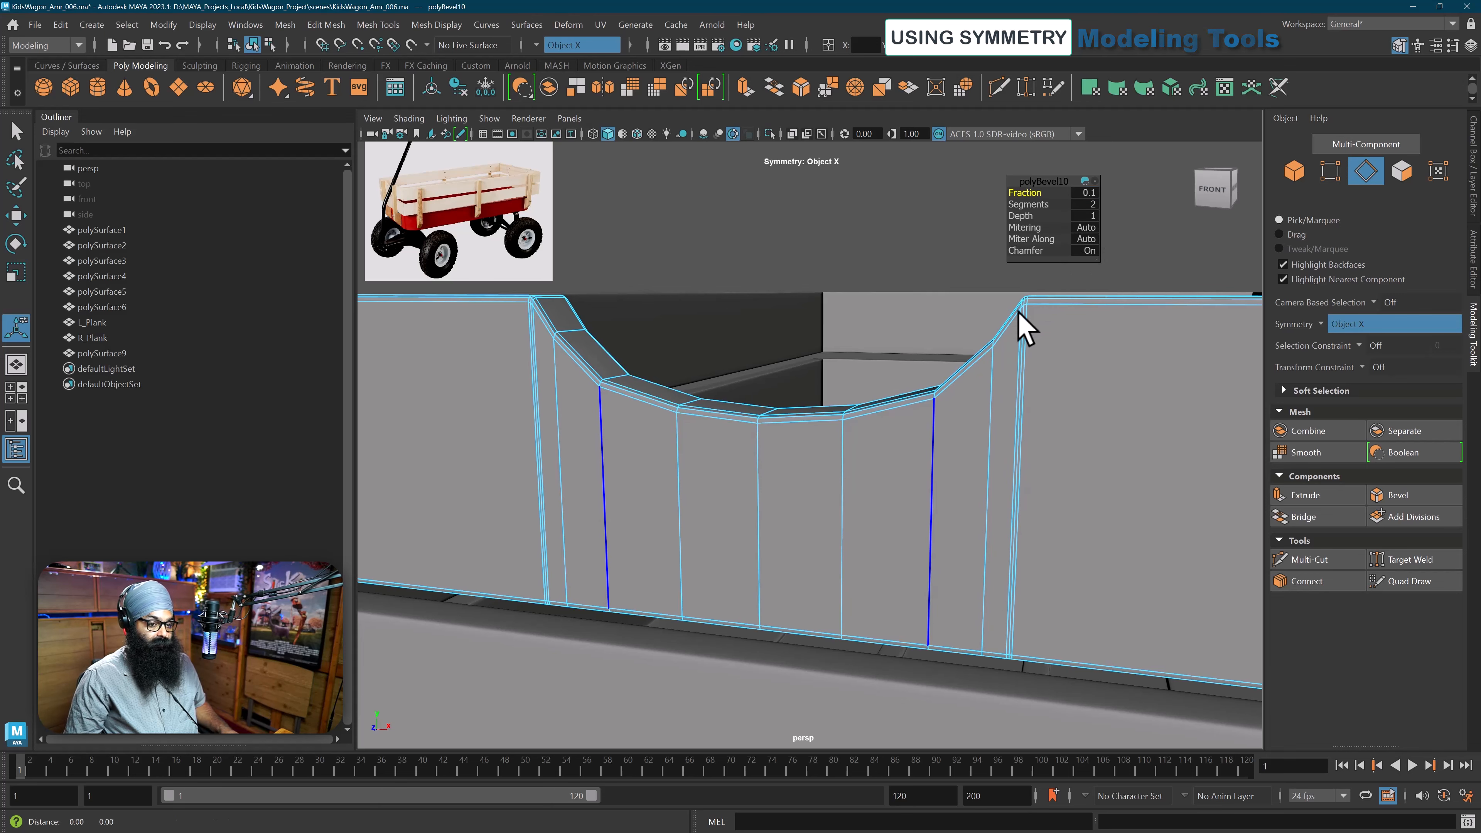
right_drag(979, 358, 924, 245)
click(924, 245)
click(950, 462)
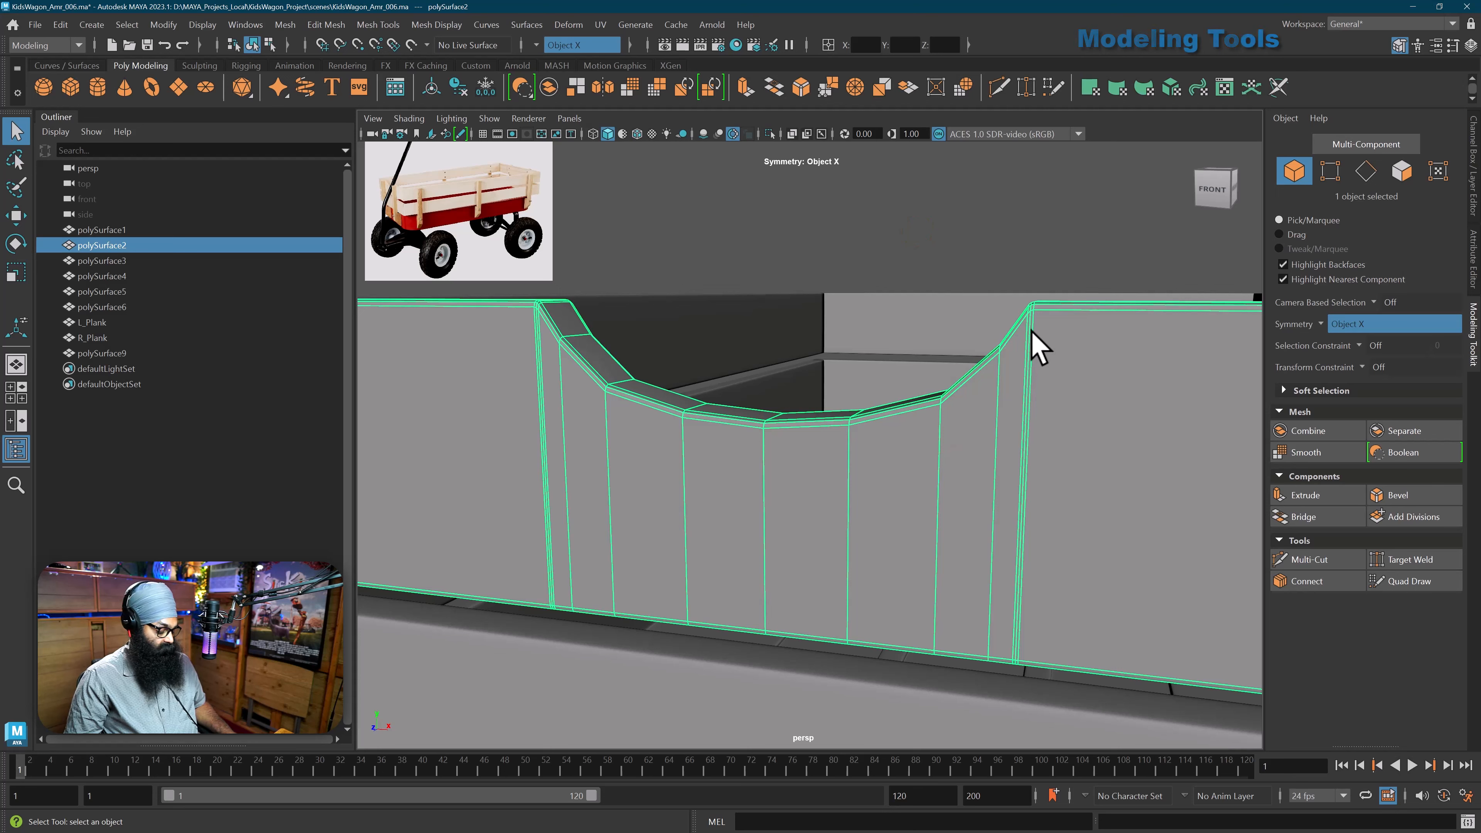
- Turn on smooth preview for the upper front plank, deselect it, and inspect the finished notch on the whole wagon body
key(3)
click(1033, 244)
scroll(1034, 263, down, 3)
alt+drag(1034, 274, 1024, 417)
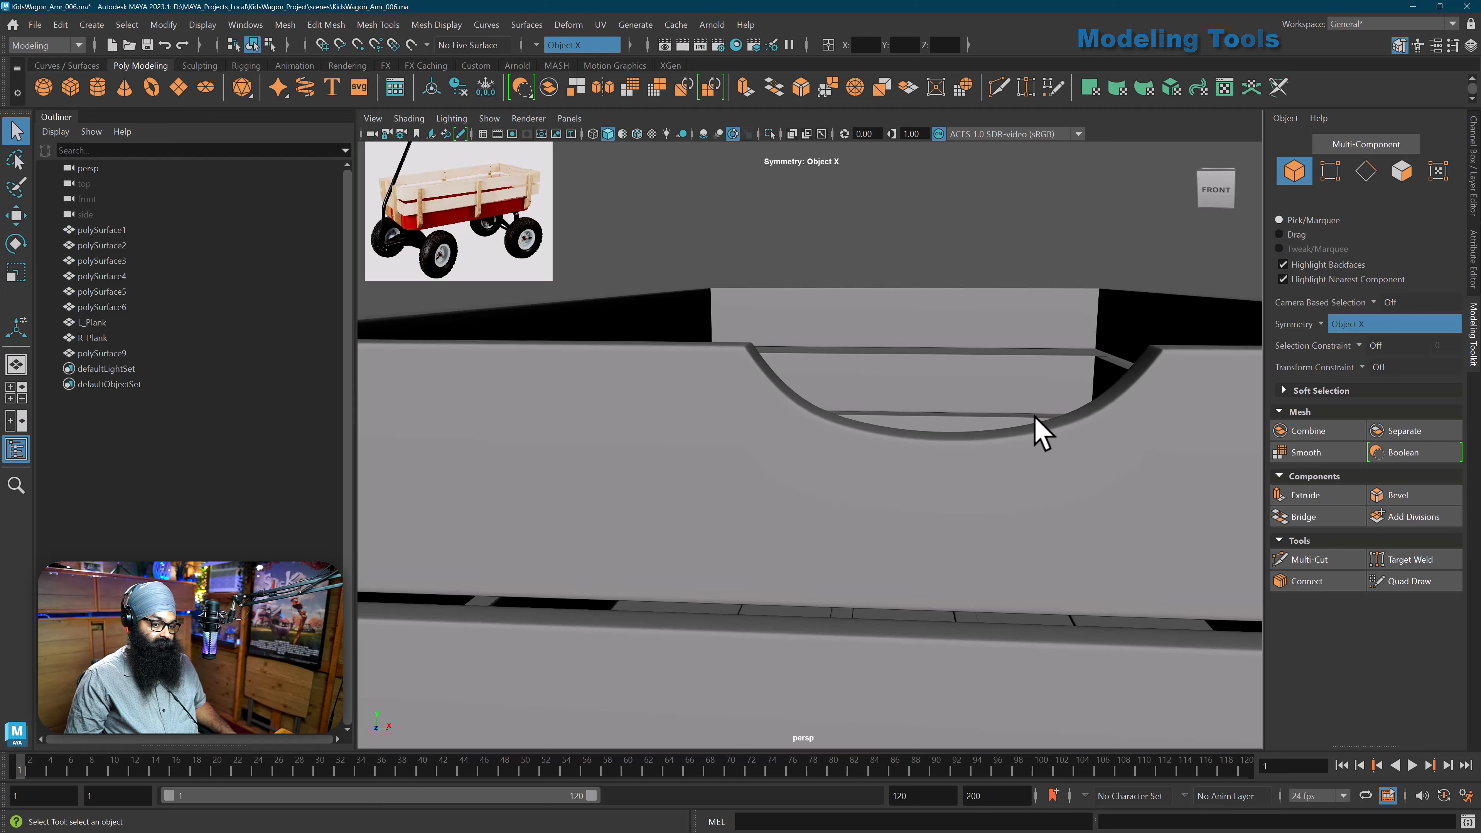
scroll(1017, 449, down, 5)
alt+drag(998, 496, 961, 490)
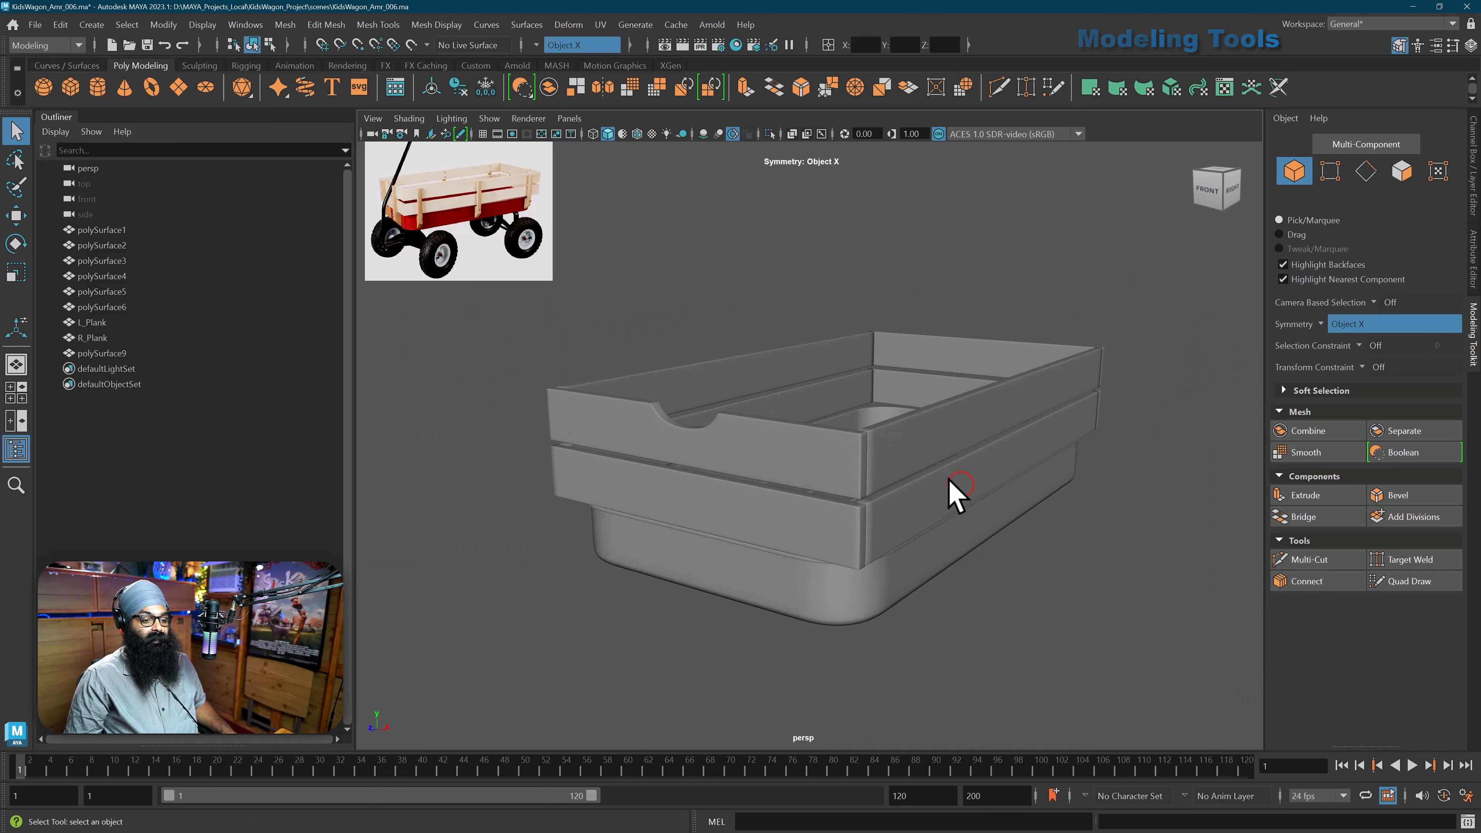
scroll(950, 502, up, 5)
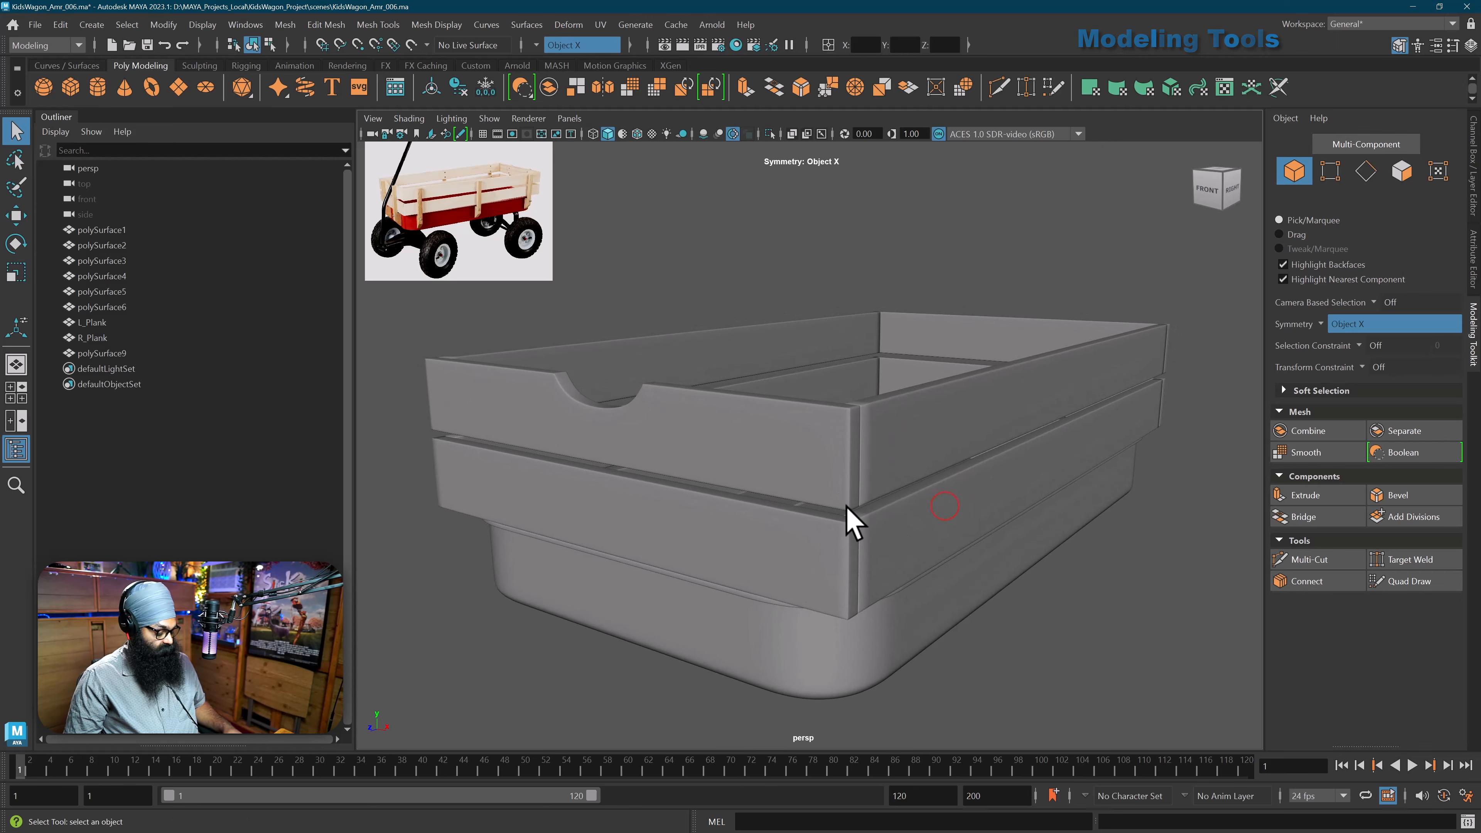